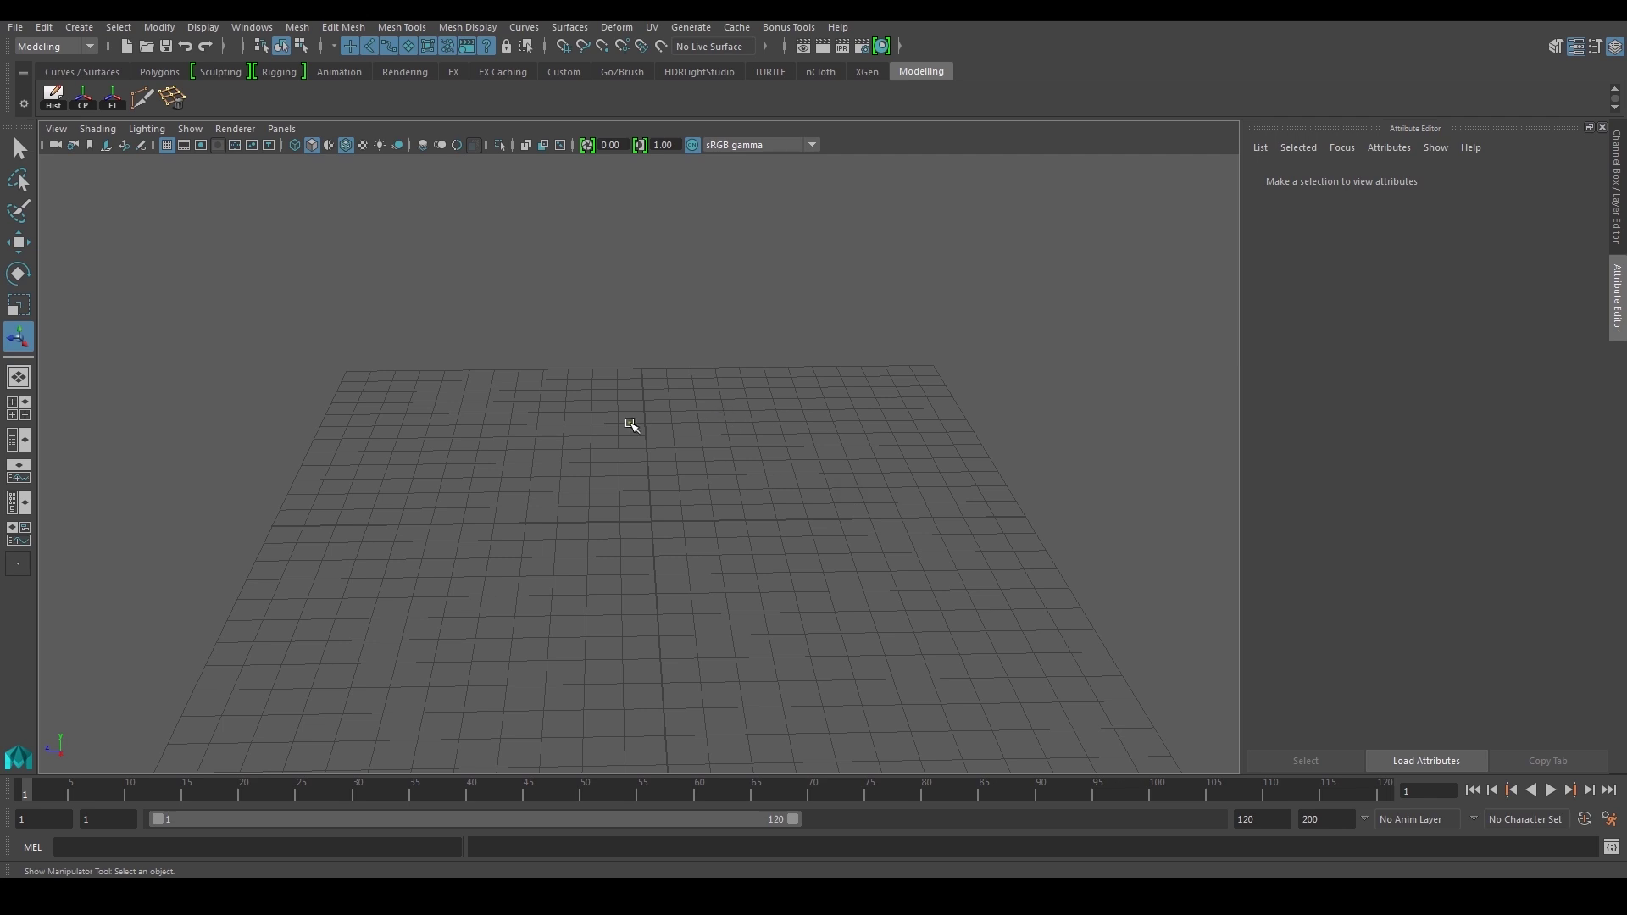
Step: Set the project to E:\Alien\Alien Maya Files with a default workspace and check that folder in Windows Explorer
{"action": "left_click", "coordinate": [12, 27]}
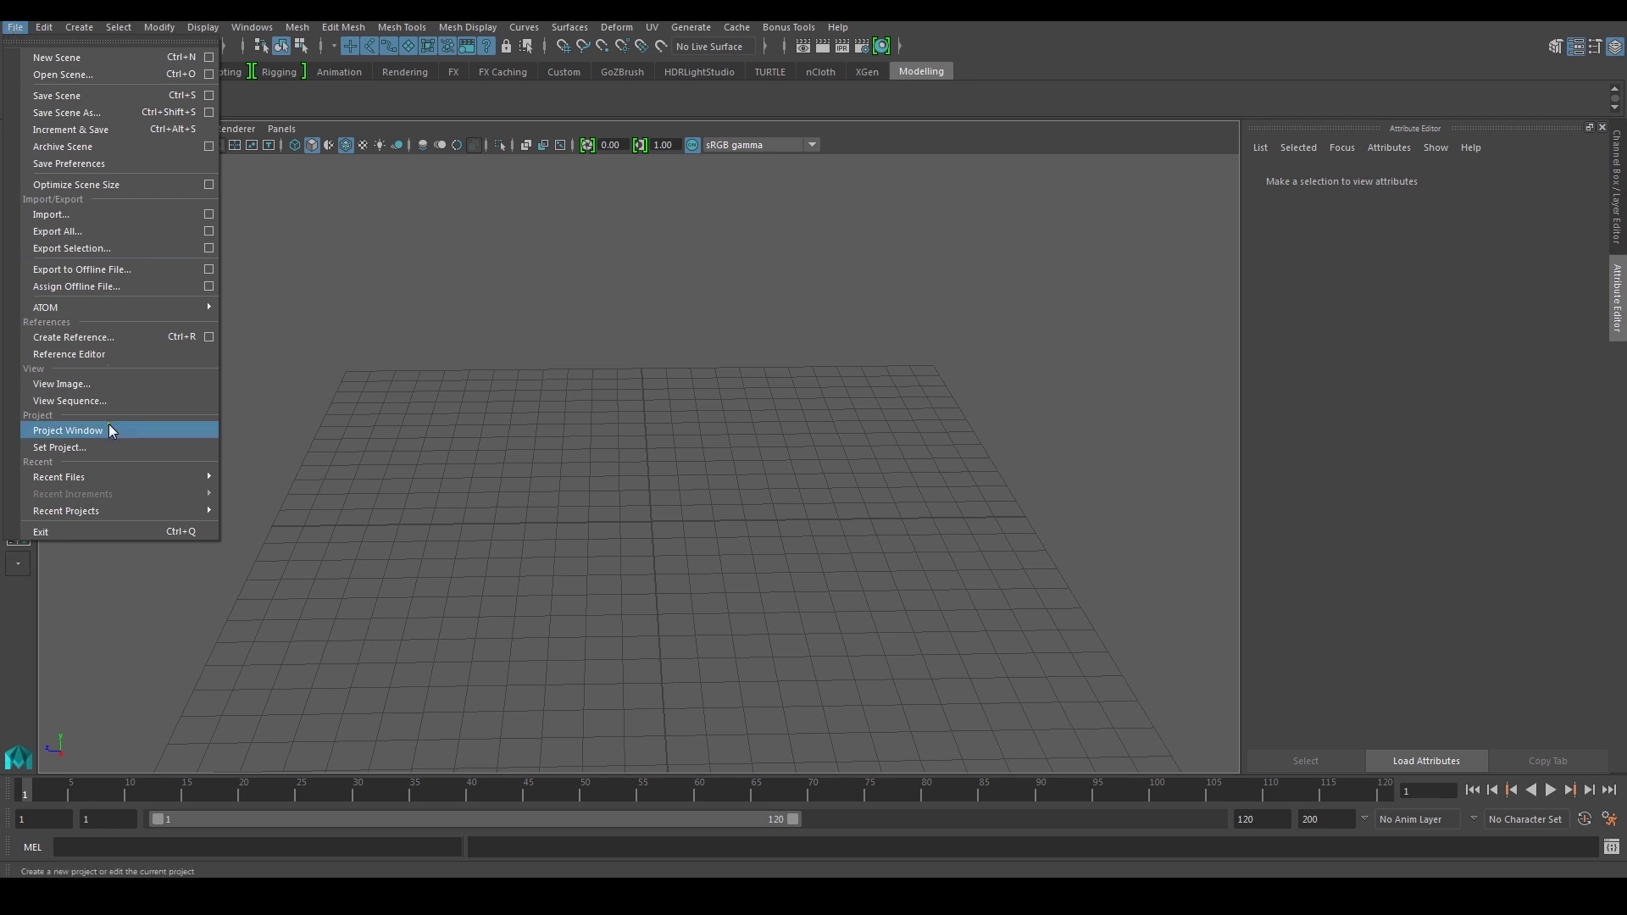
{"action": "left_click", "coordinate": [109, 451]}
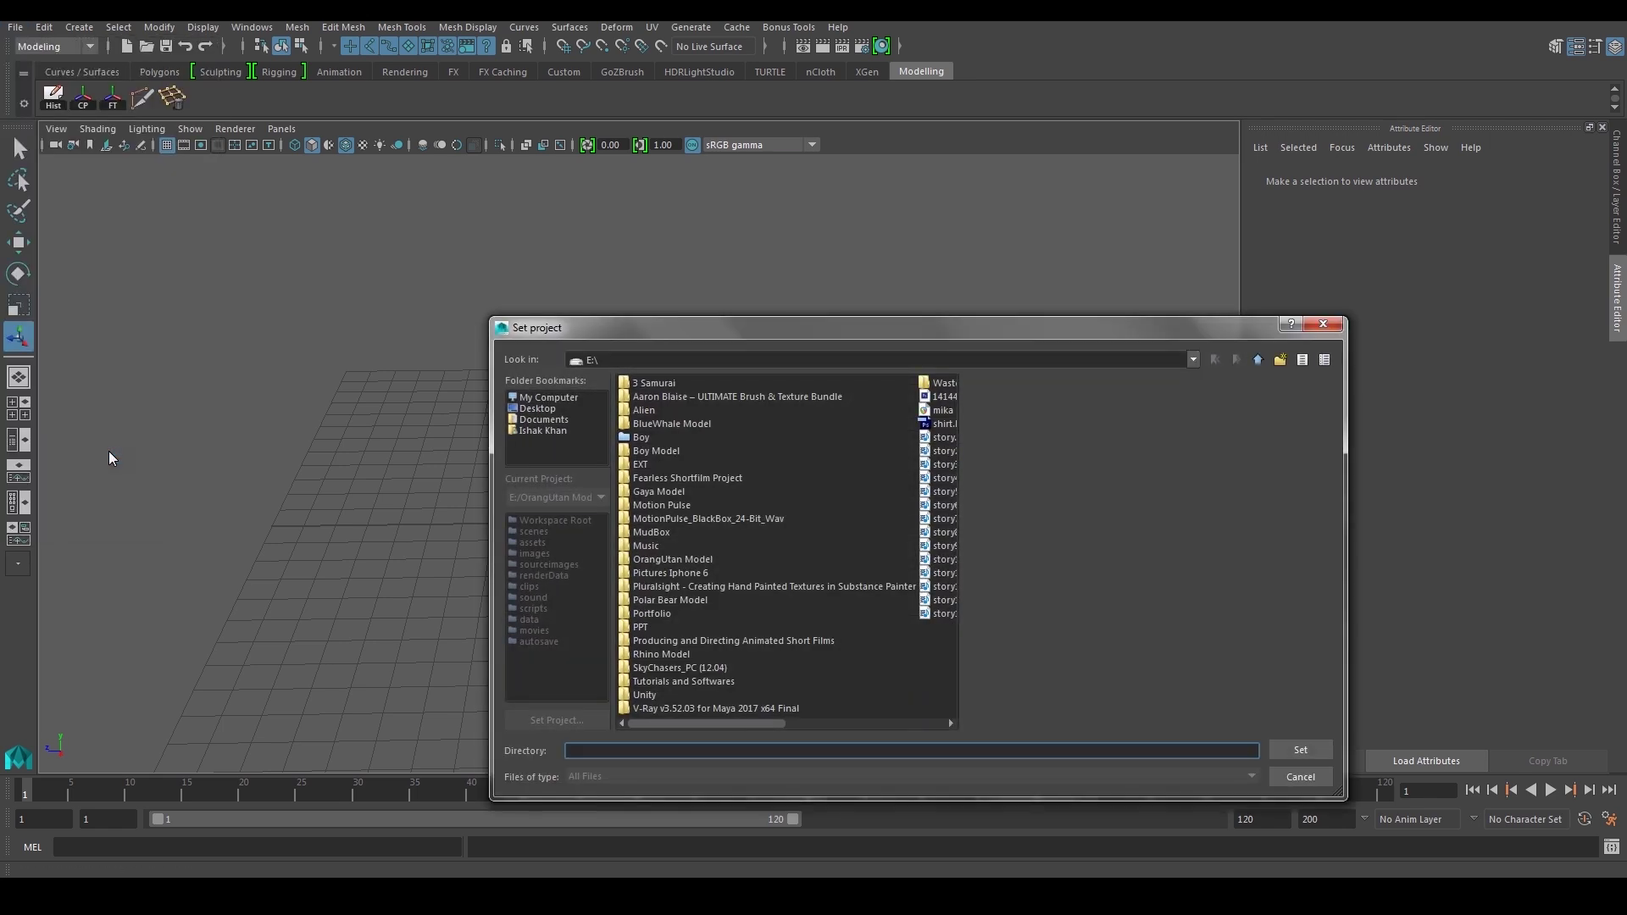
{"action": "left_click", "coordinate": [560, 397]}
{"action": "double_click", "coordinate": [639, 410]}
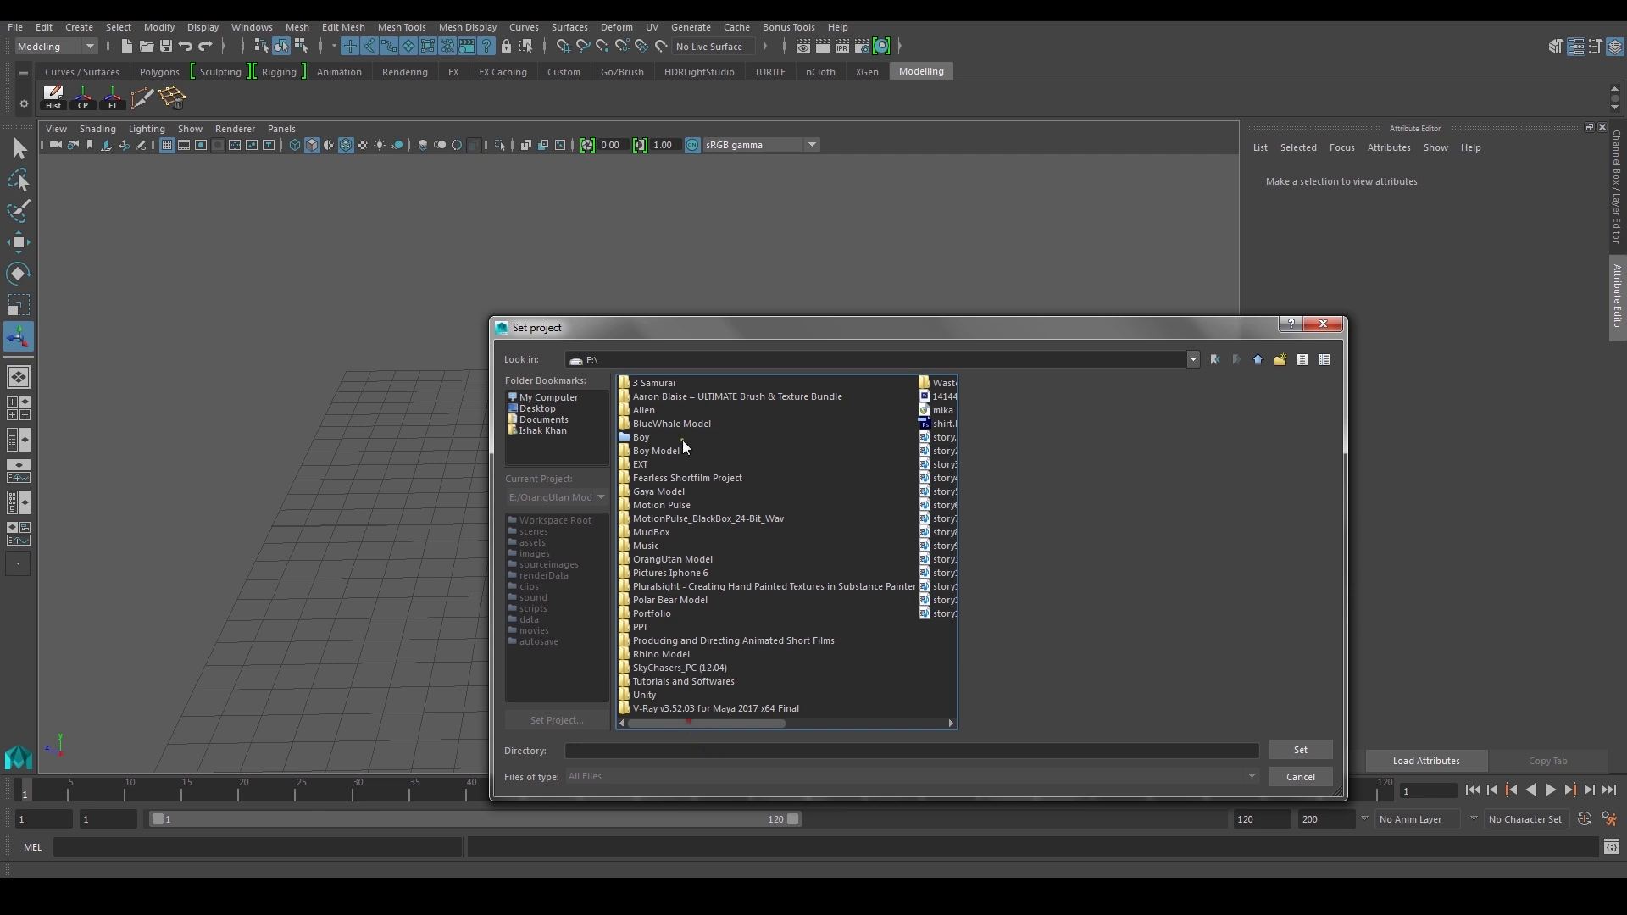
{"action": "double_click", "coordinate": [653, 411]}
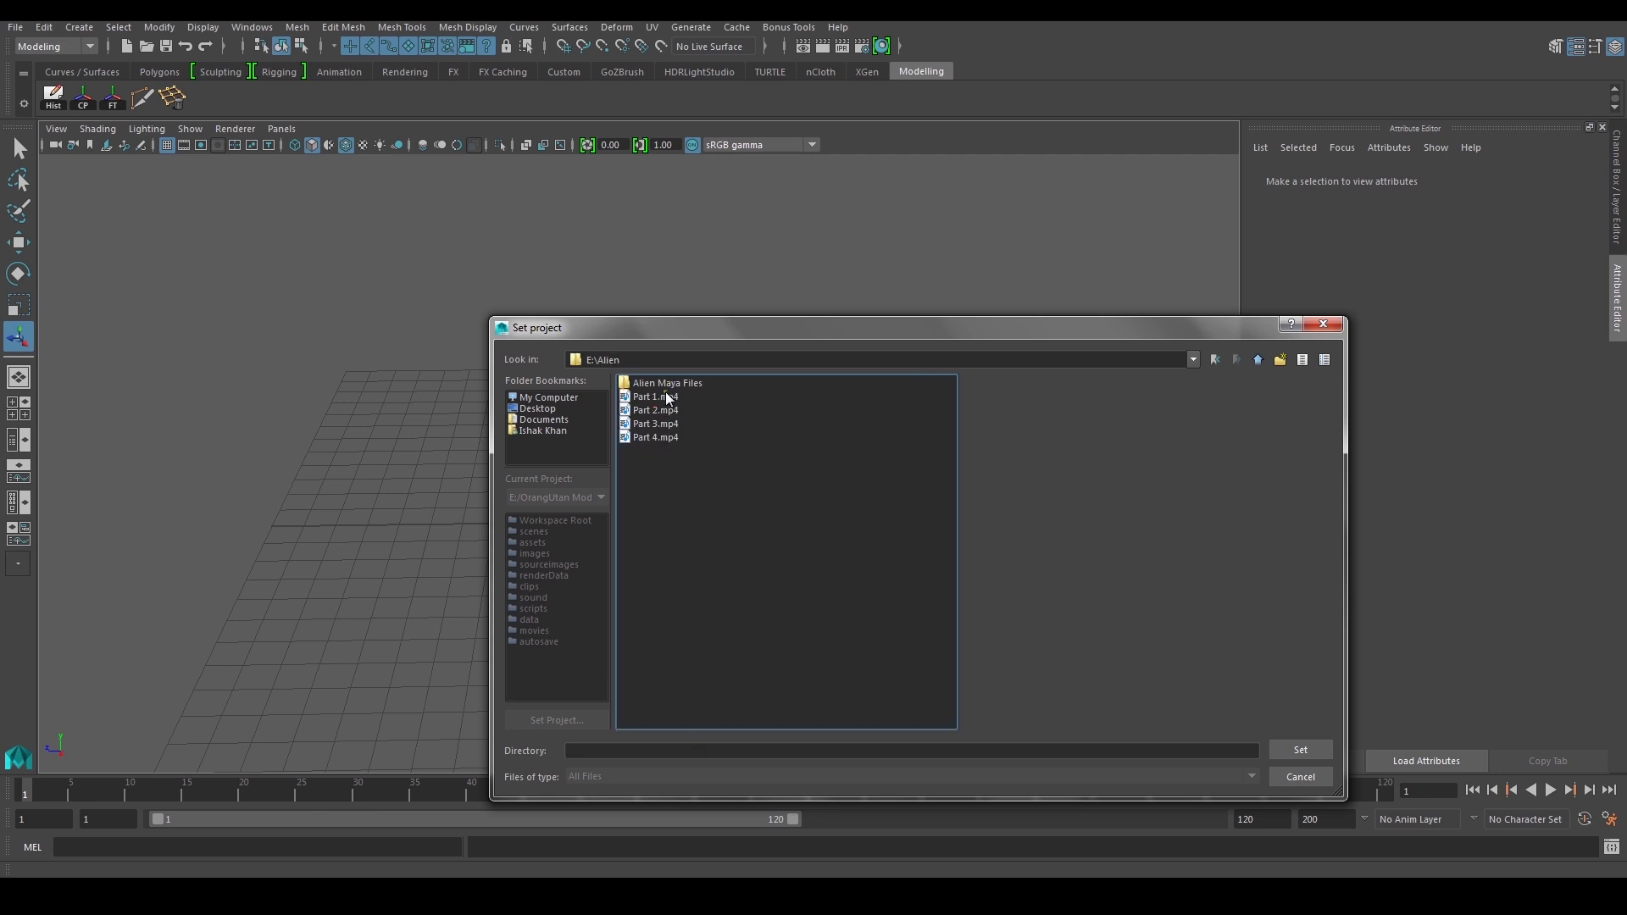
{"action": "left_click", "coordinate": [668, 383]}
{"action": "left_click", "coordinate": [1300, 749]}
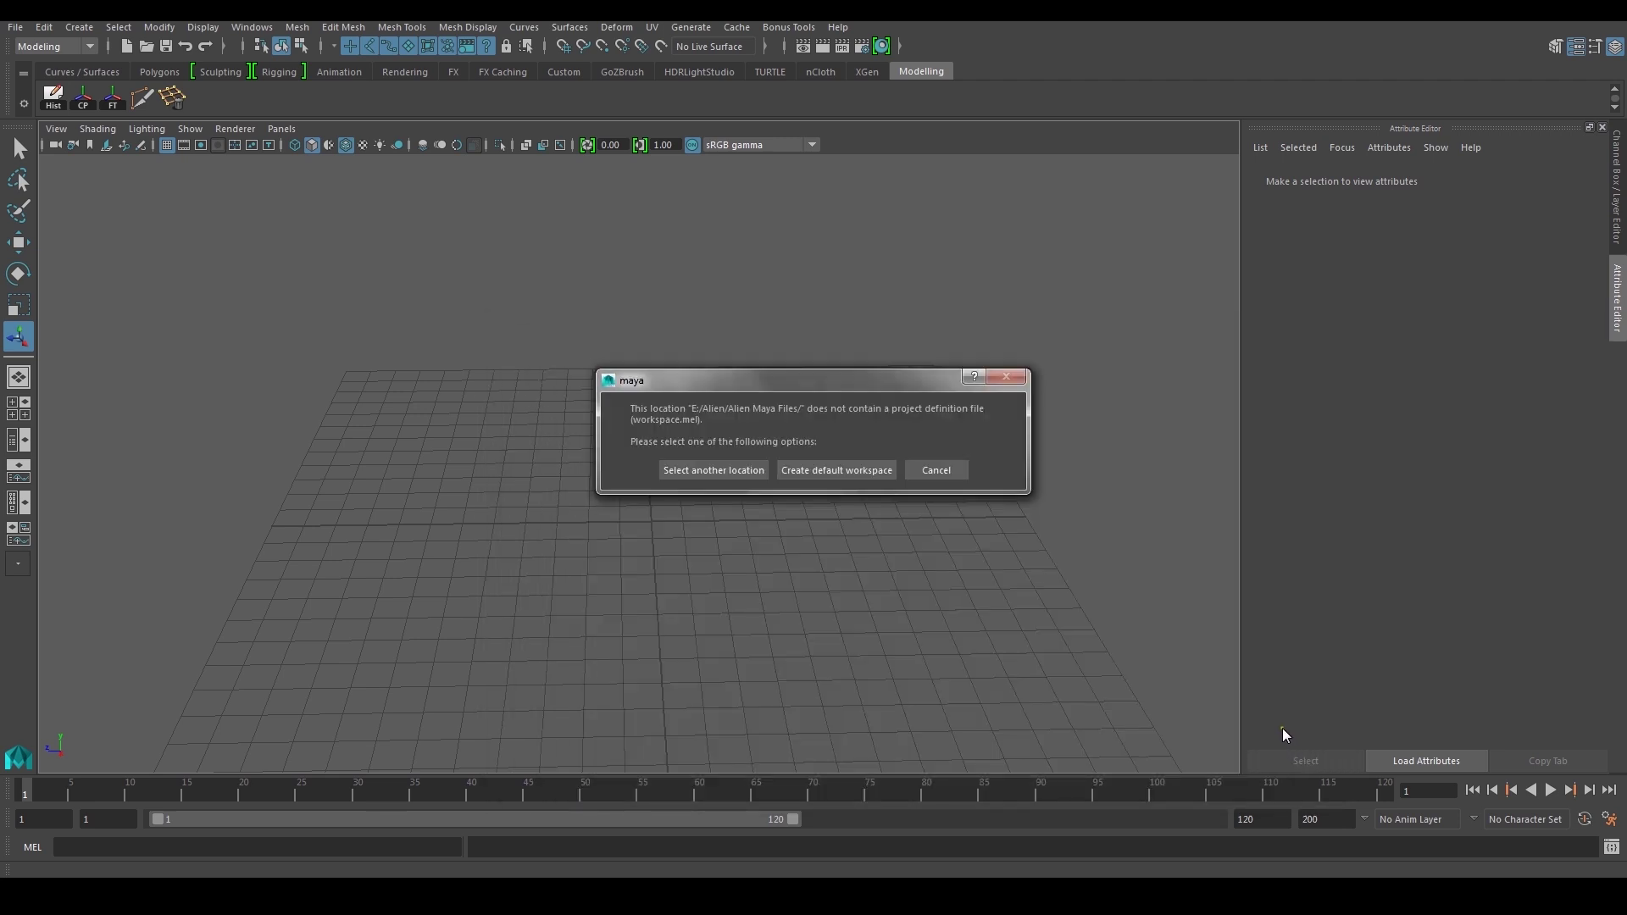
{"action": "left_click", "coordinate": [848, 469]}
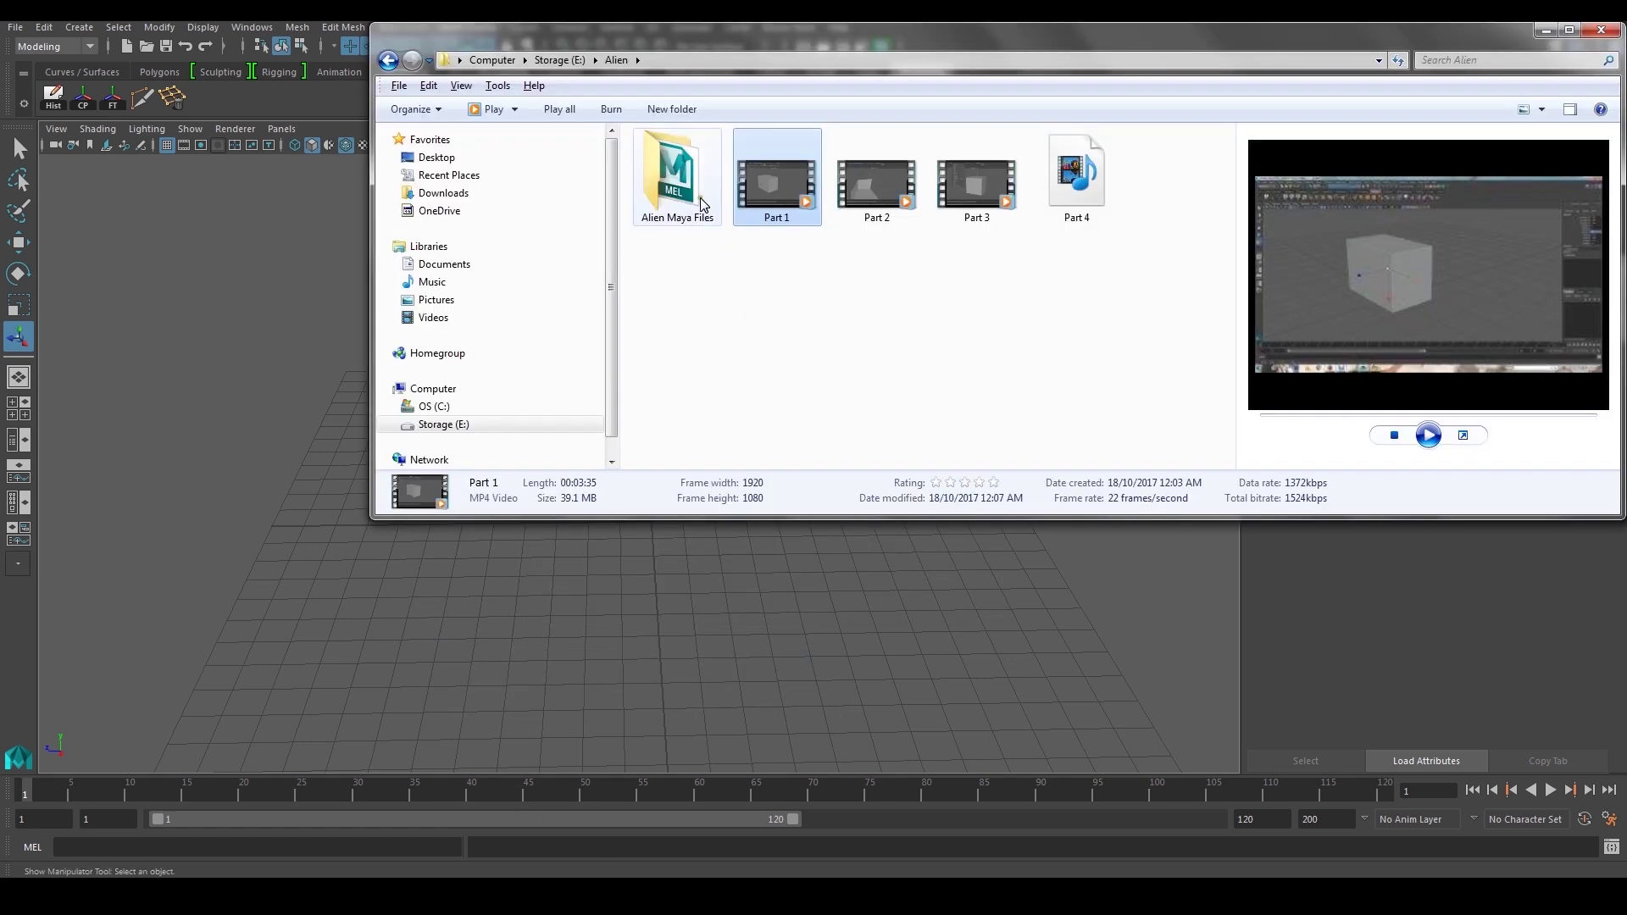
{"action": "double_click", "coordinate": [699, 197]}
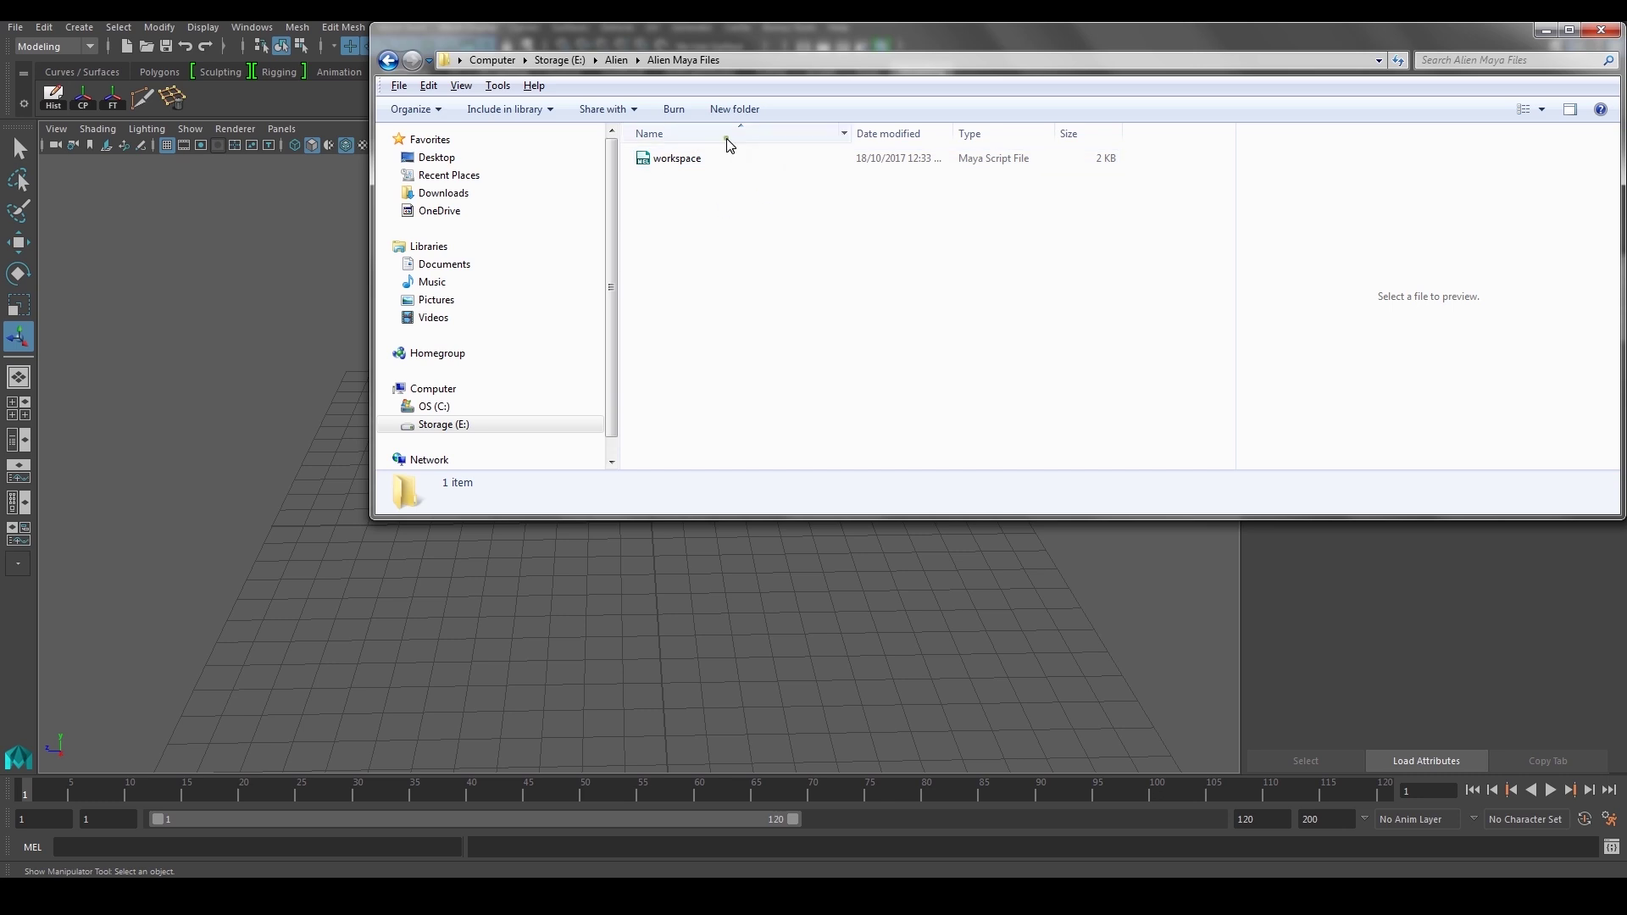
{"action": "left_click", "coordinate": [1544, 32]}
Step: Create the project's subfolders using the default primary project locations and check the project folder in Windows Explorer
{"action": "left_click", "coordinate": [15, 28]}
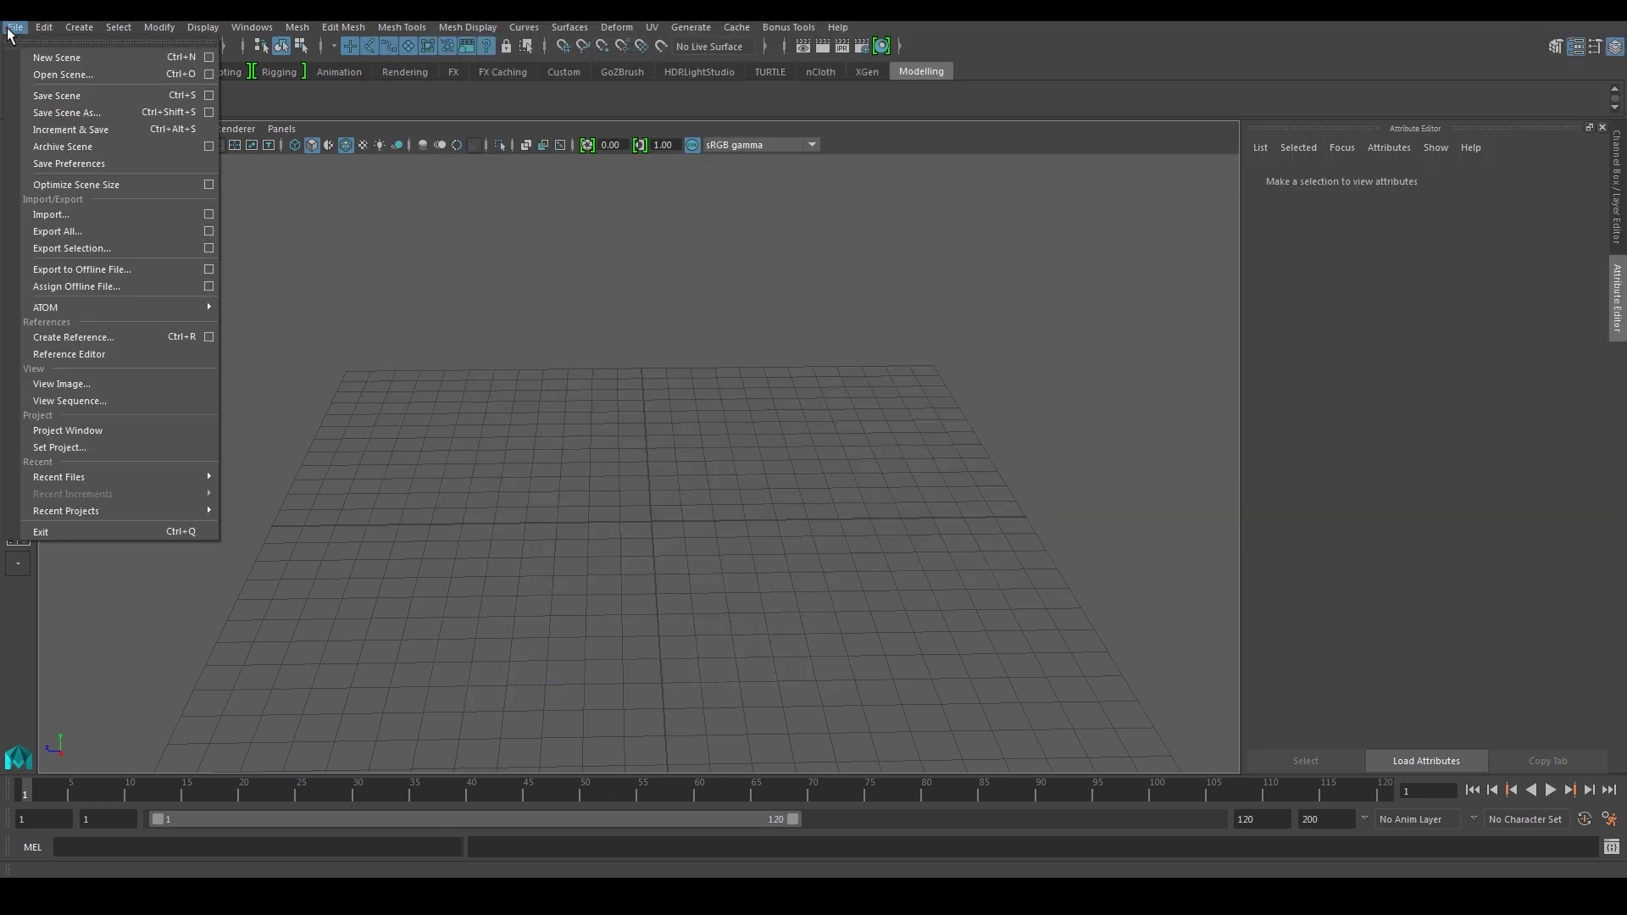
{"action": "left_click", "coordinate": [83, 431]}
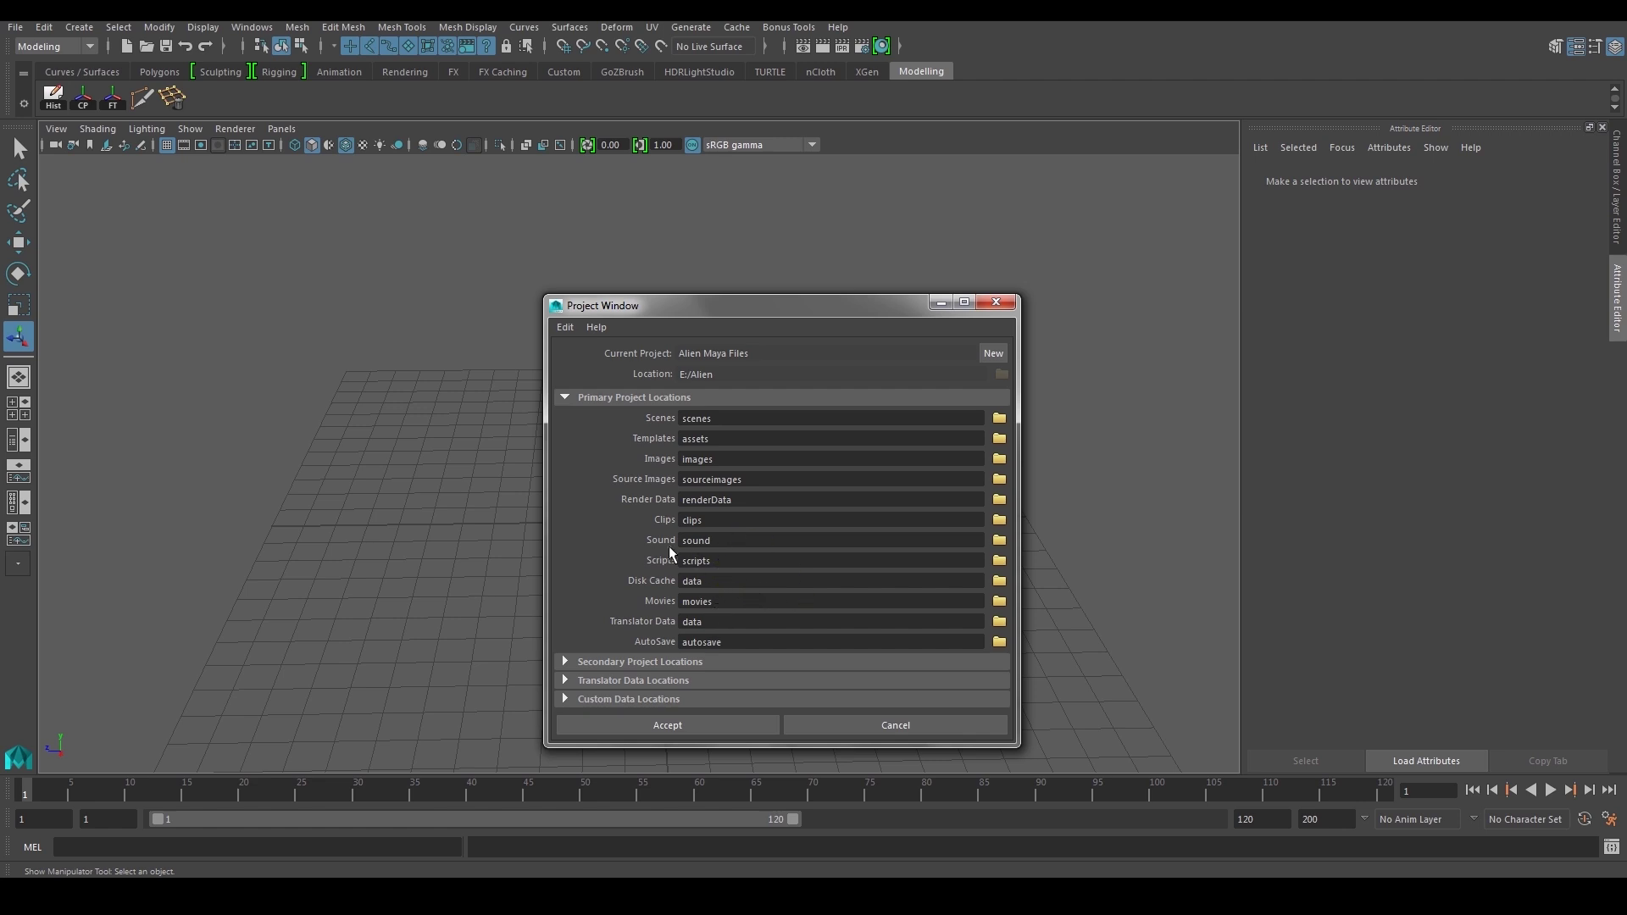
{"action": "left_click", "coordinate": [716, 601]}
{"action": "left_click", "coordinate": [714, 724]}
{"action": "left_click", "coordinate": [457, 898]}
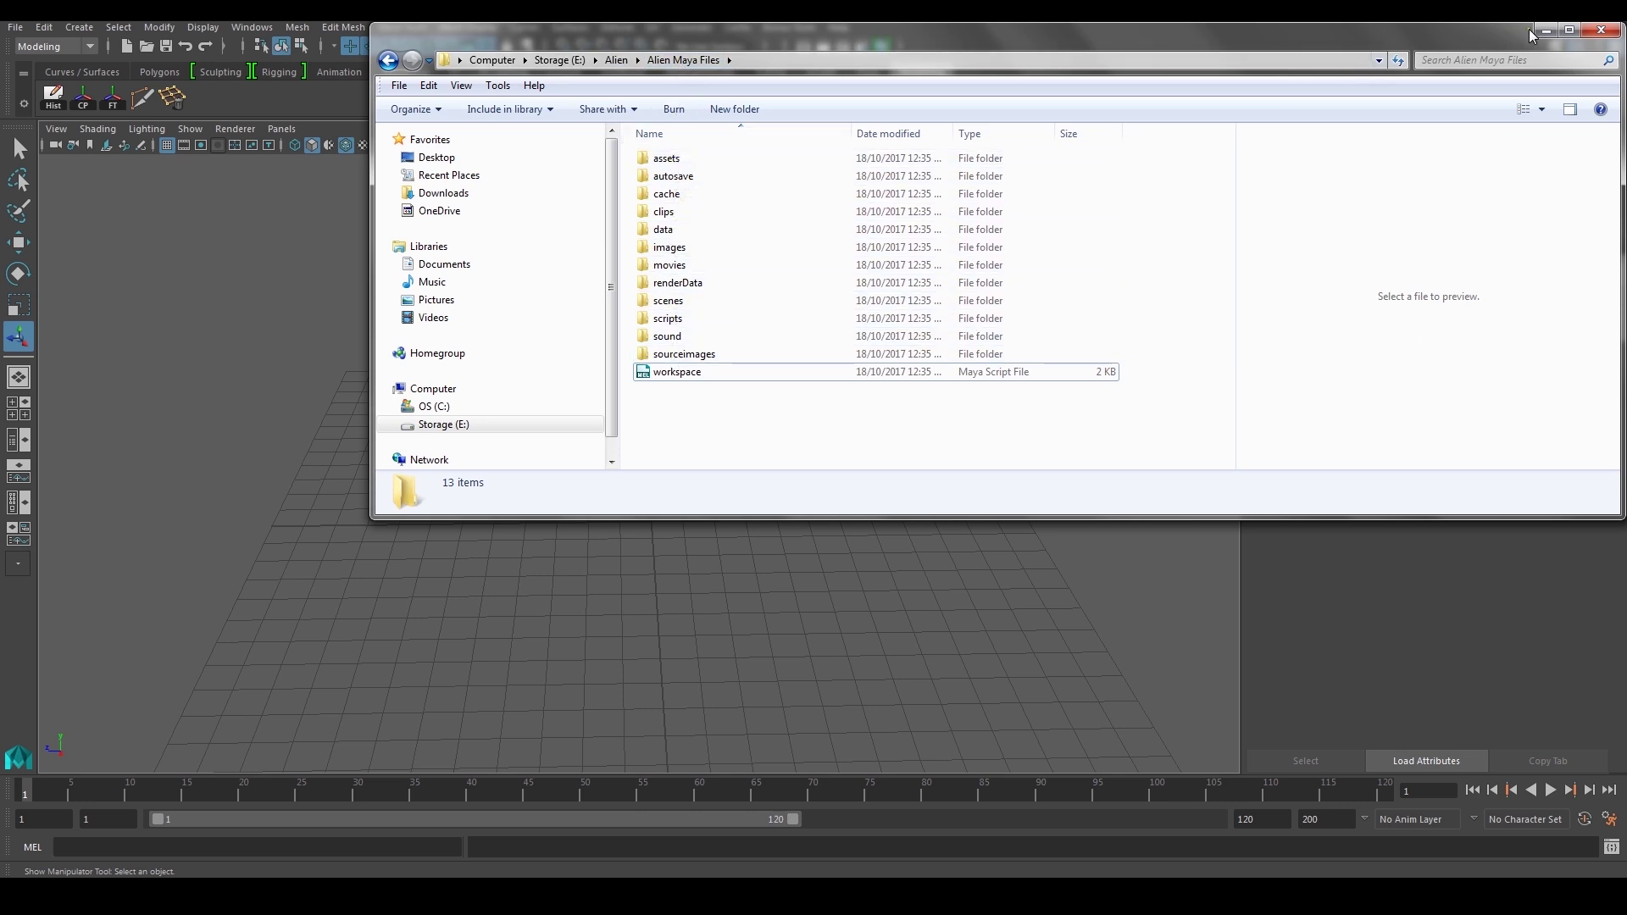
{"action": "left_click", "coordinate": [1600, 29]}
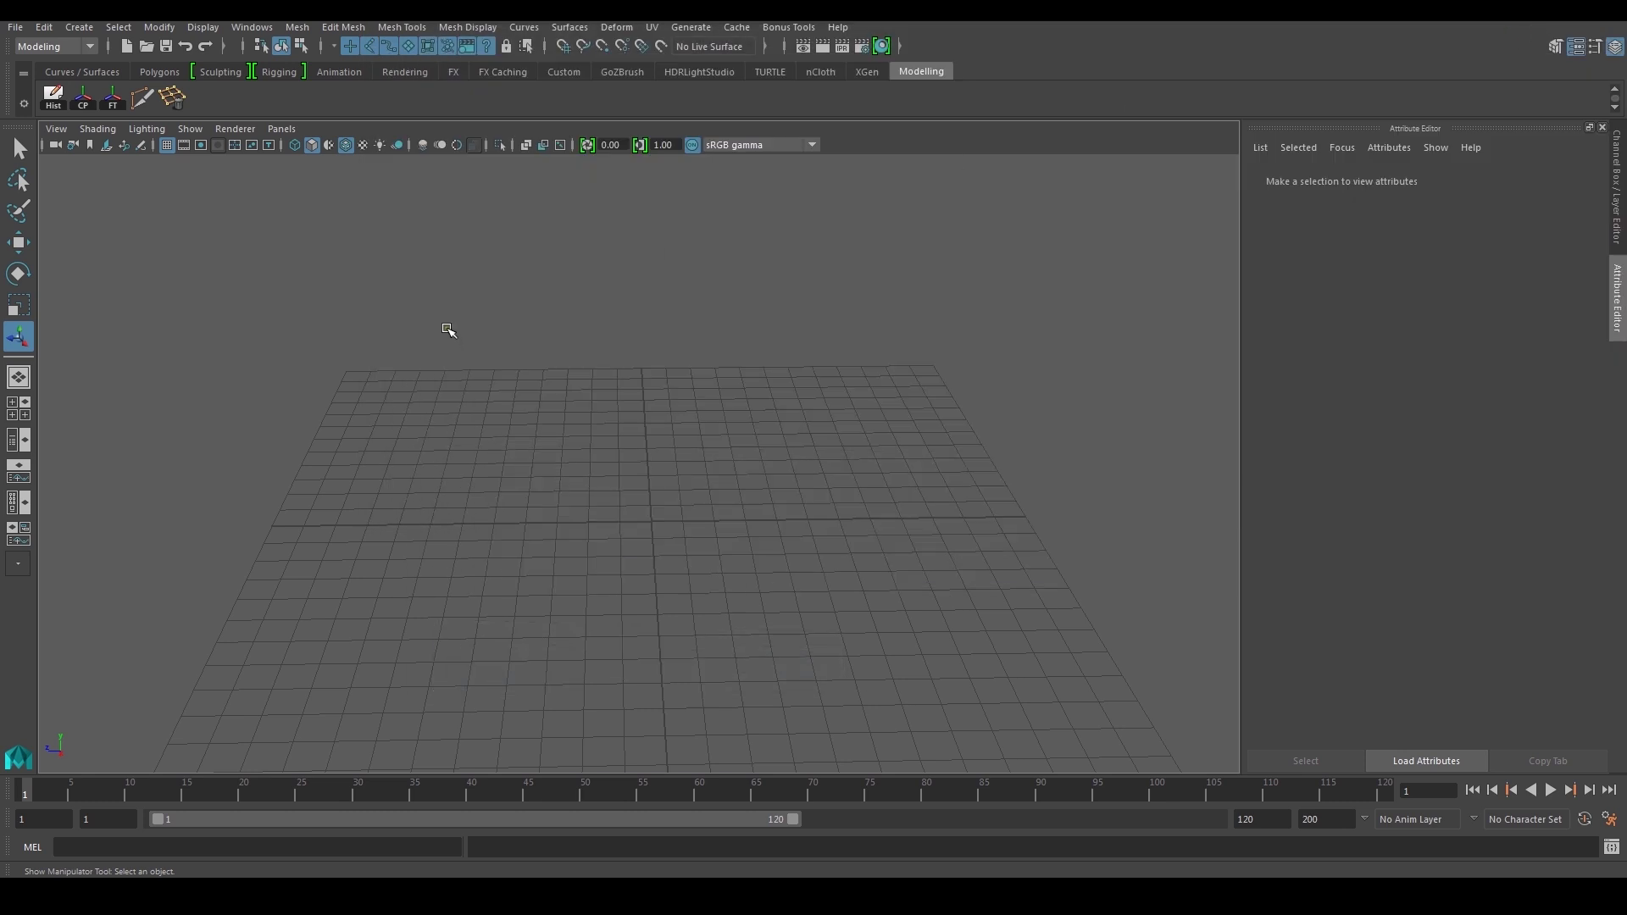
Step: Save the scene as Part1 in Maya ASCII format in the project's scenes folder
{"action": "left_click", "coordinate": [16, 27]}
{"action": "left_click", "coordinate": [77, 114]}
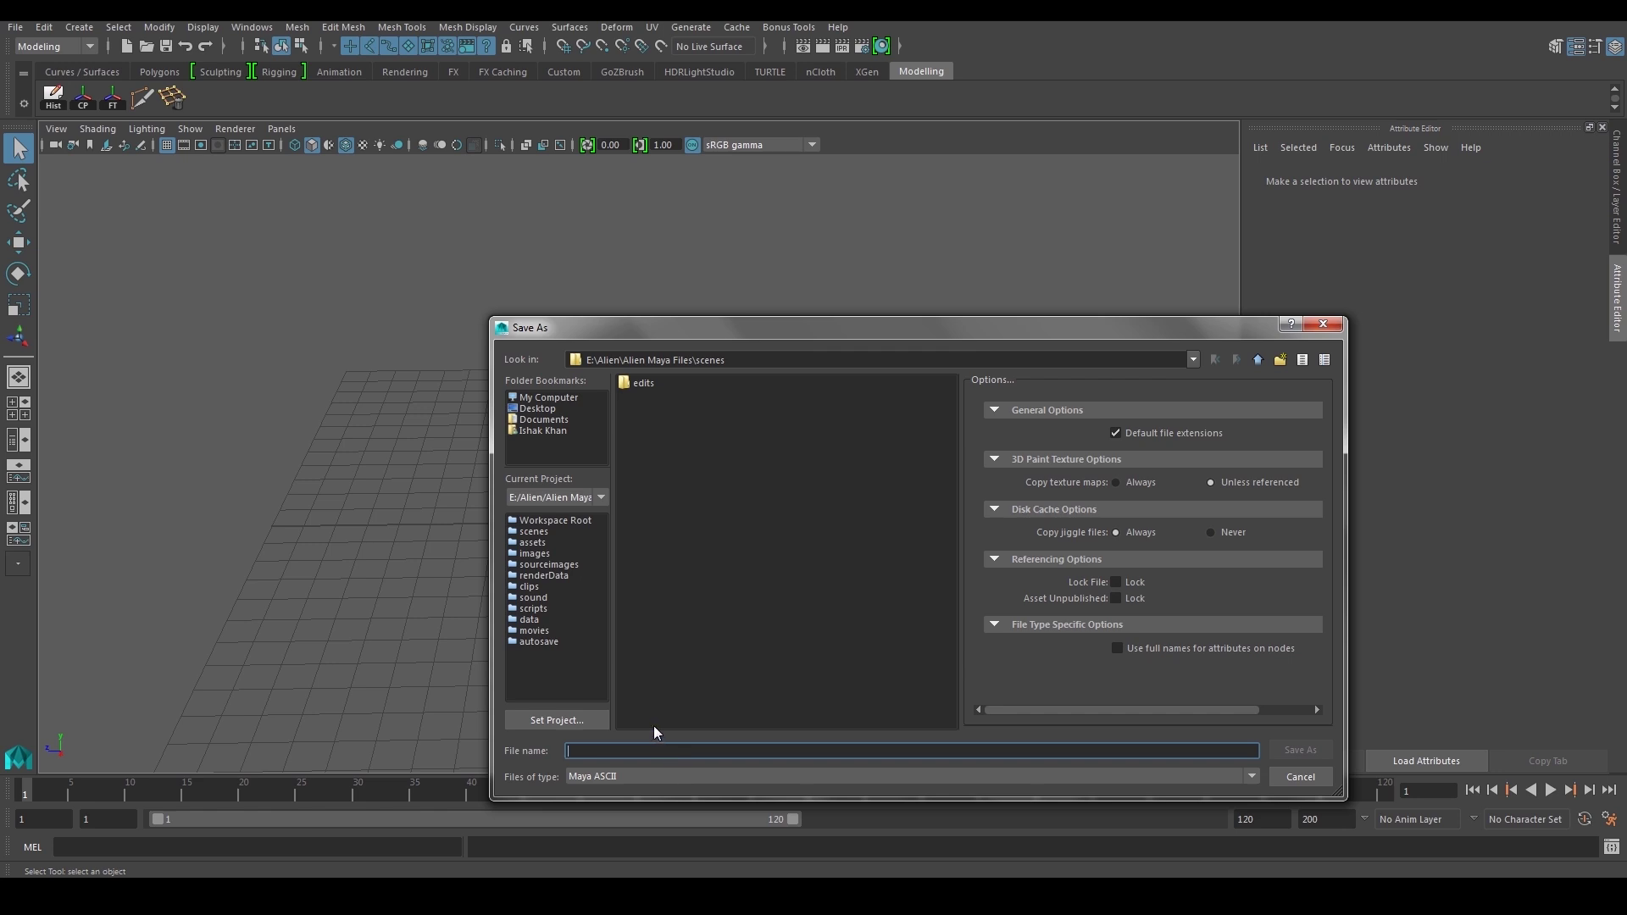
{"action": "type", "text": "P"}
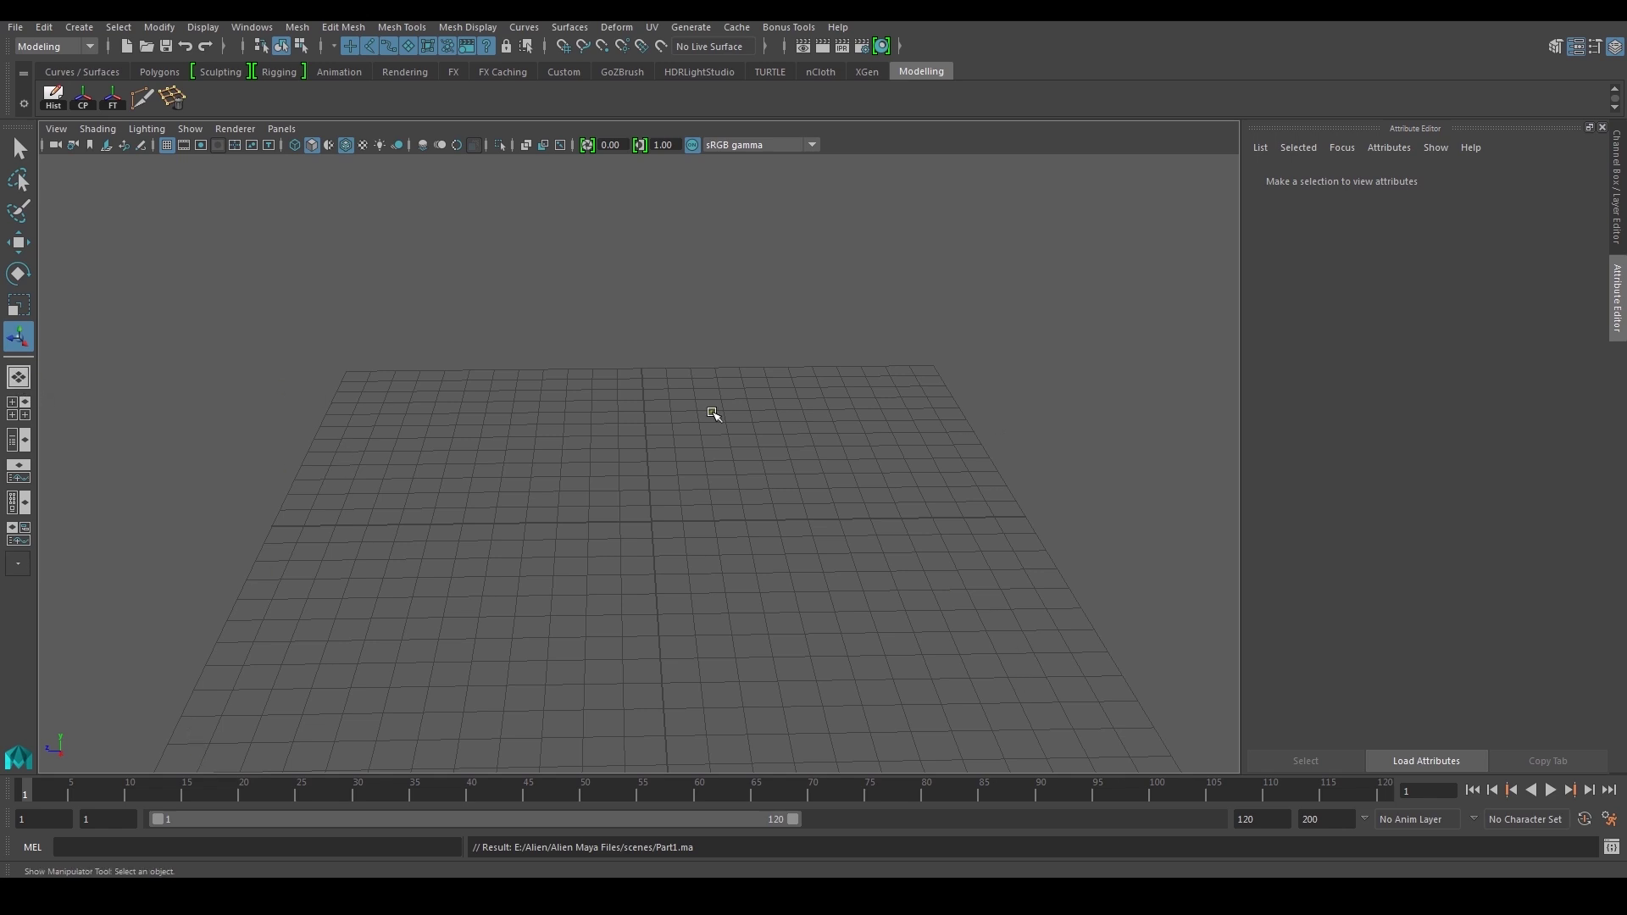
Step: Switch to the four-view layout and assign the top, side and front orthographic cameras to the three viewports around the perspective view
{"action": "left_click", "coordinate": [23, 414]}
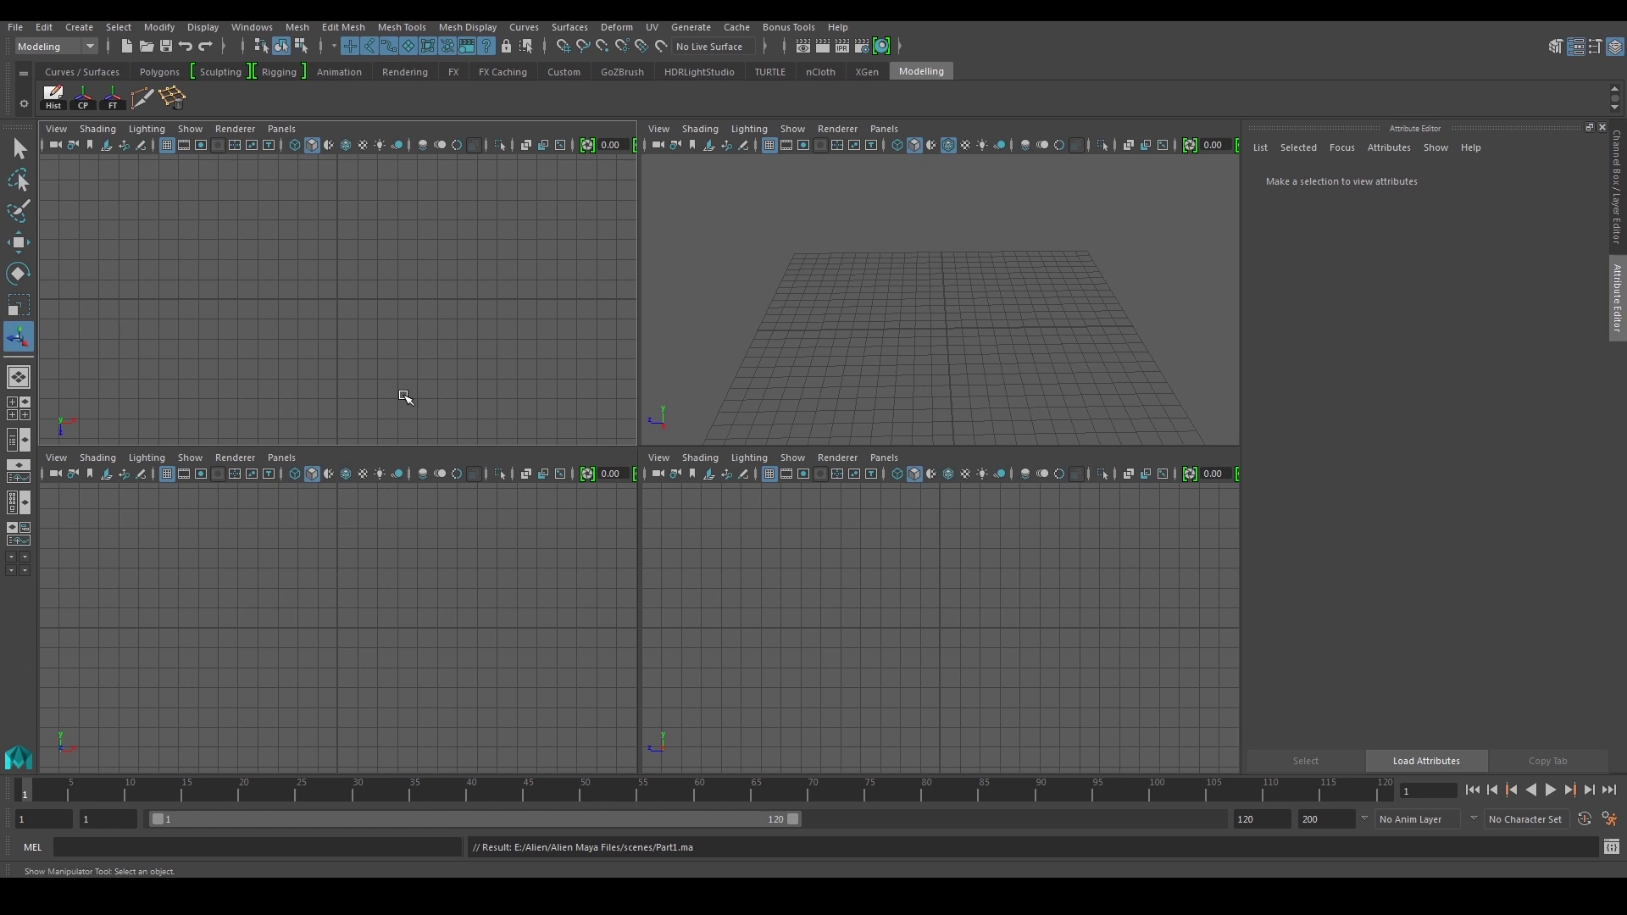
{"action": "left_click", "coordinate": [283, 133]}
{"action": "mouse_move", "coordinate": [314, 185]}
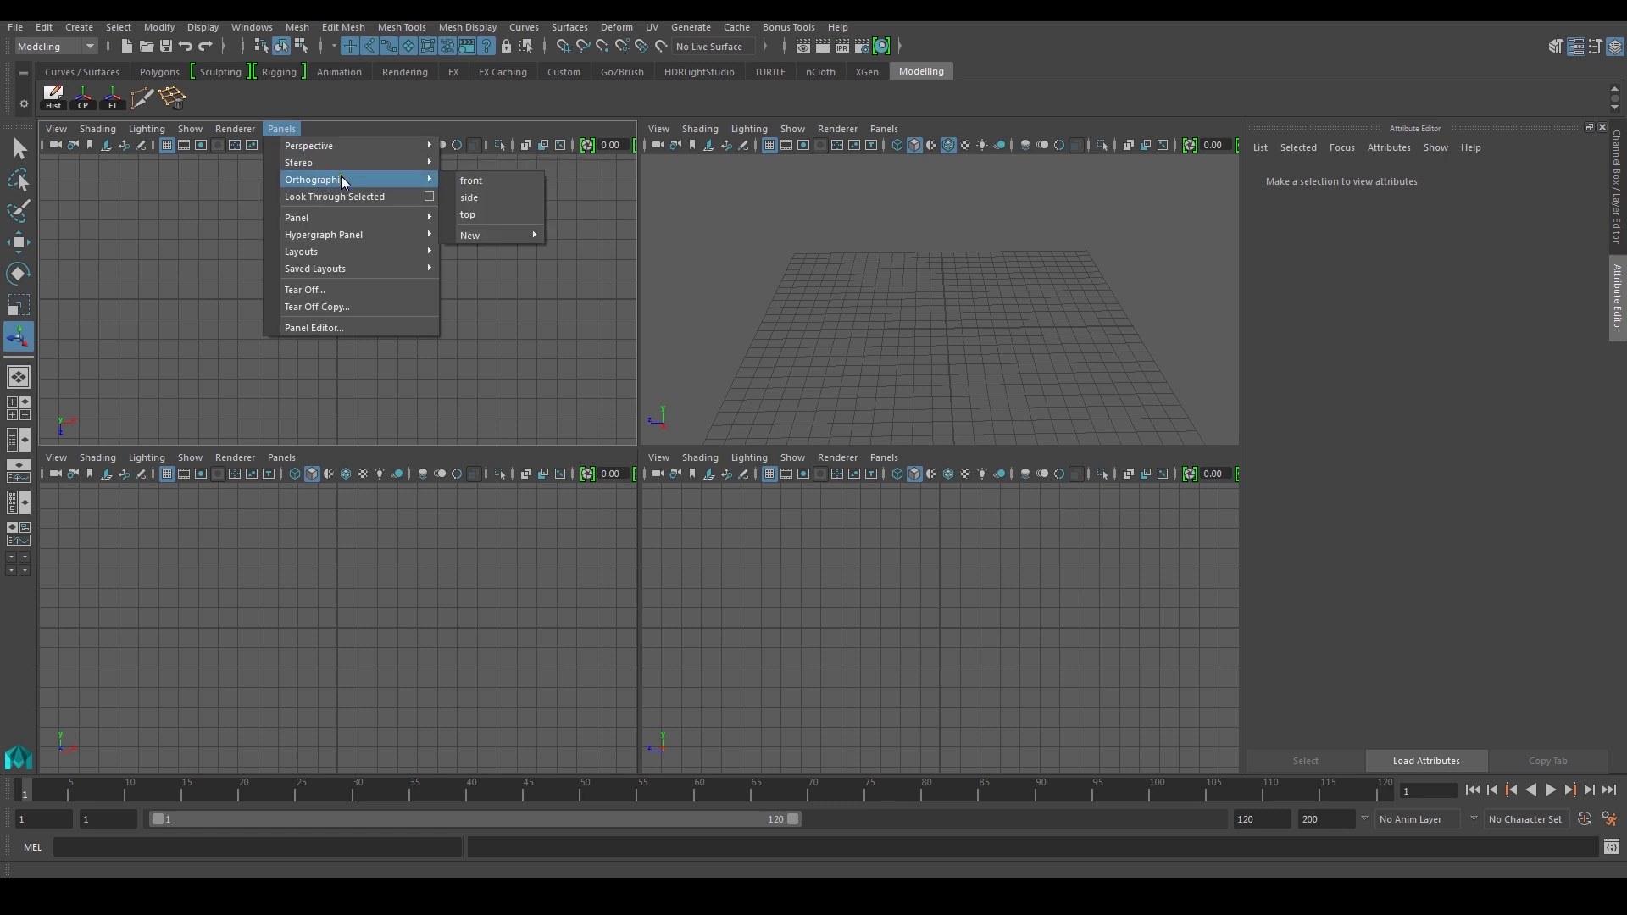
{"action": "left_click", "coordinate": [480, 217]}
{"action": "left_click", "coordinate": [297, 456]}
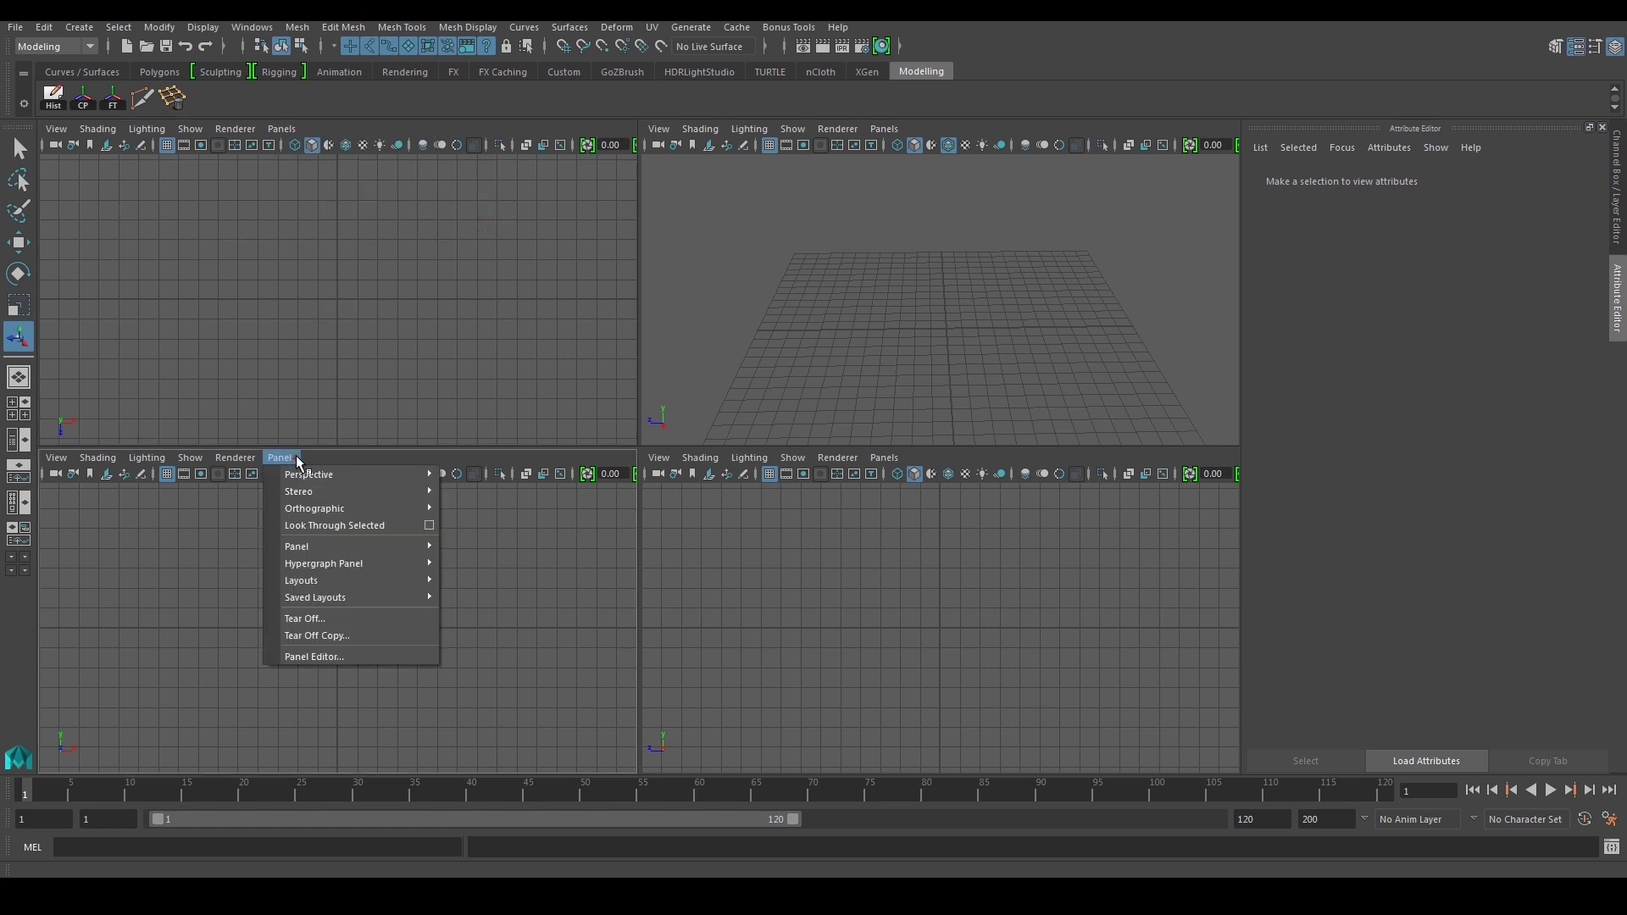
{"action": "mouse_move", "coordinate": [364, 509]}
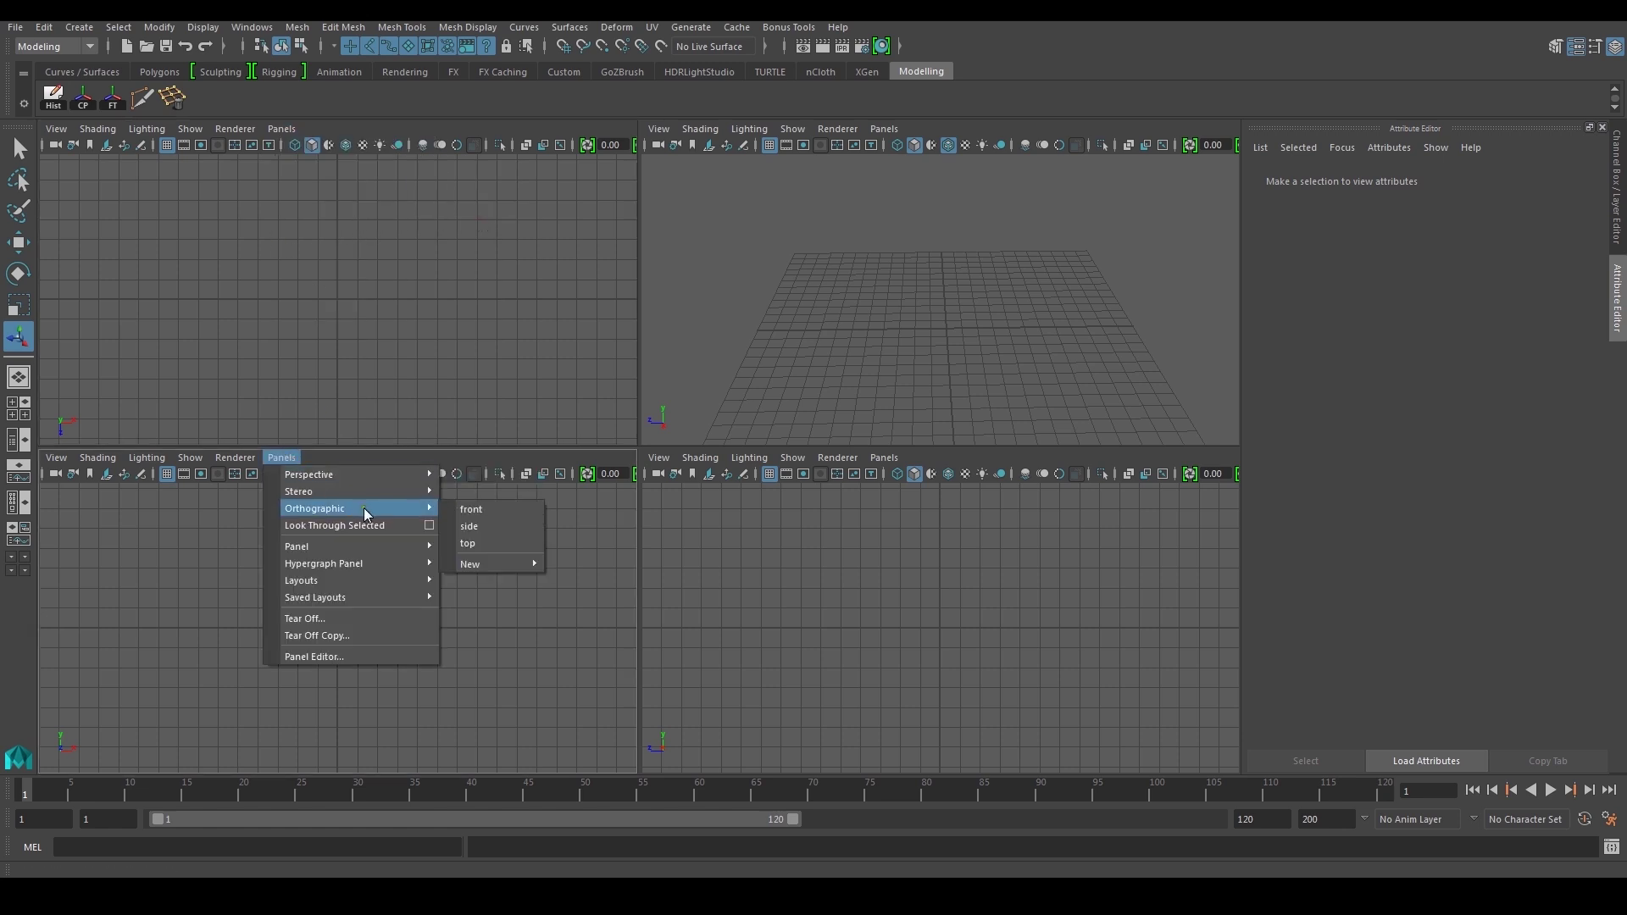
{"action": "left_click", "coordinate": [497, 527]}
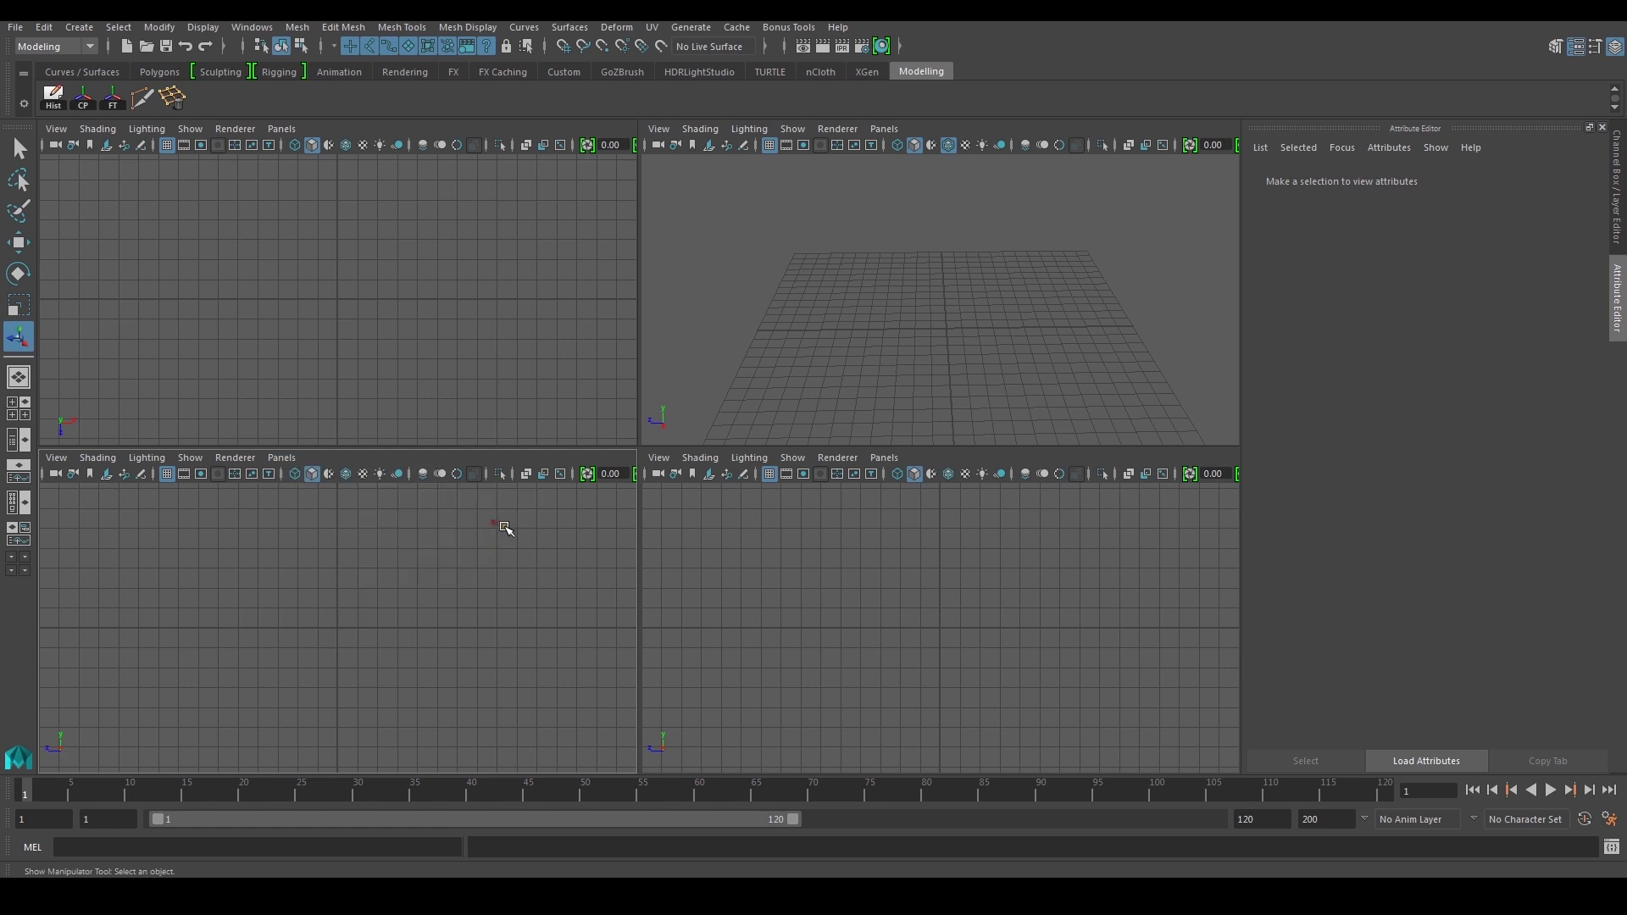
{"action": "left_click", "coordinate": [884, 458]}
{"action": "mouse_move", "coordinate": [935, 490]}
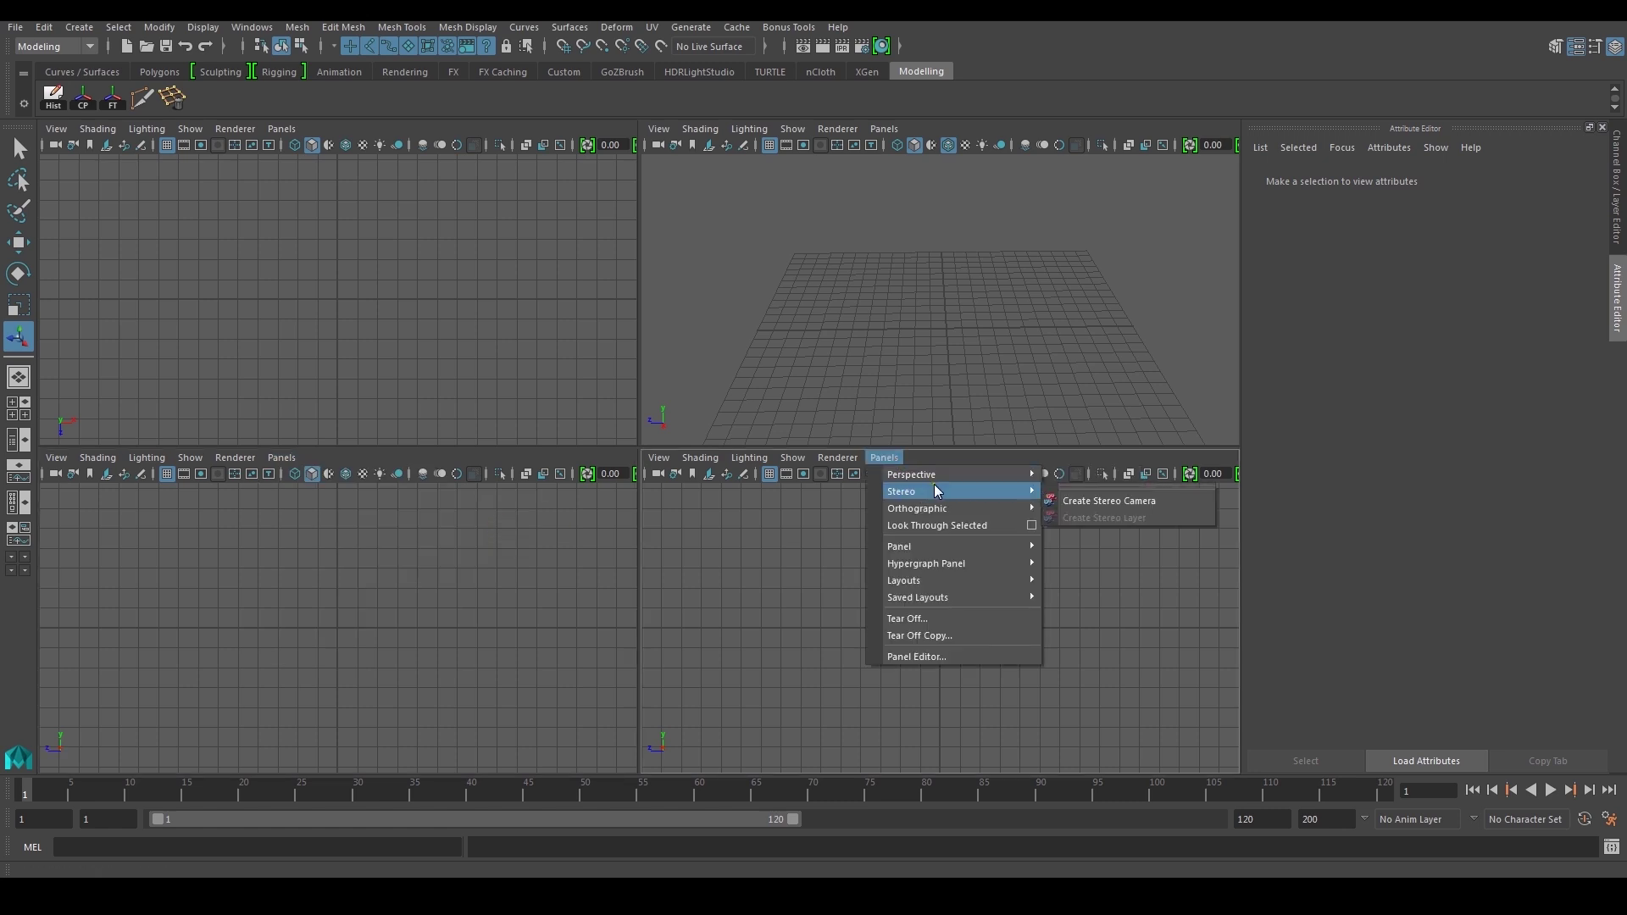
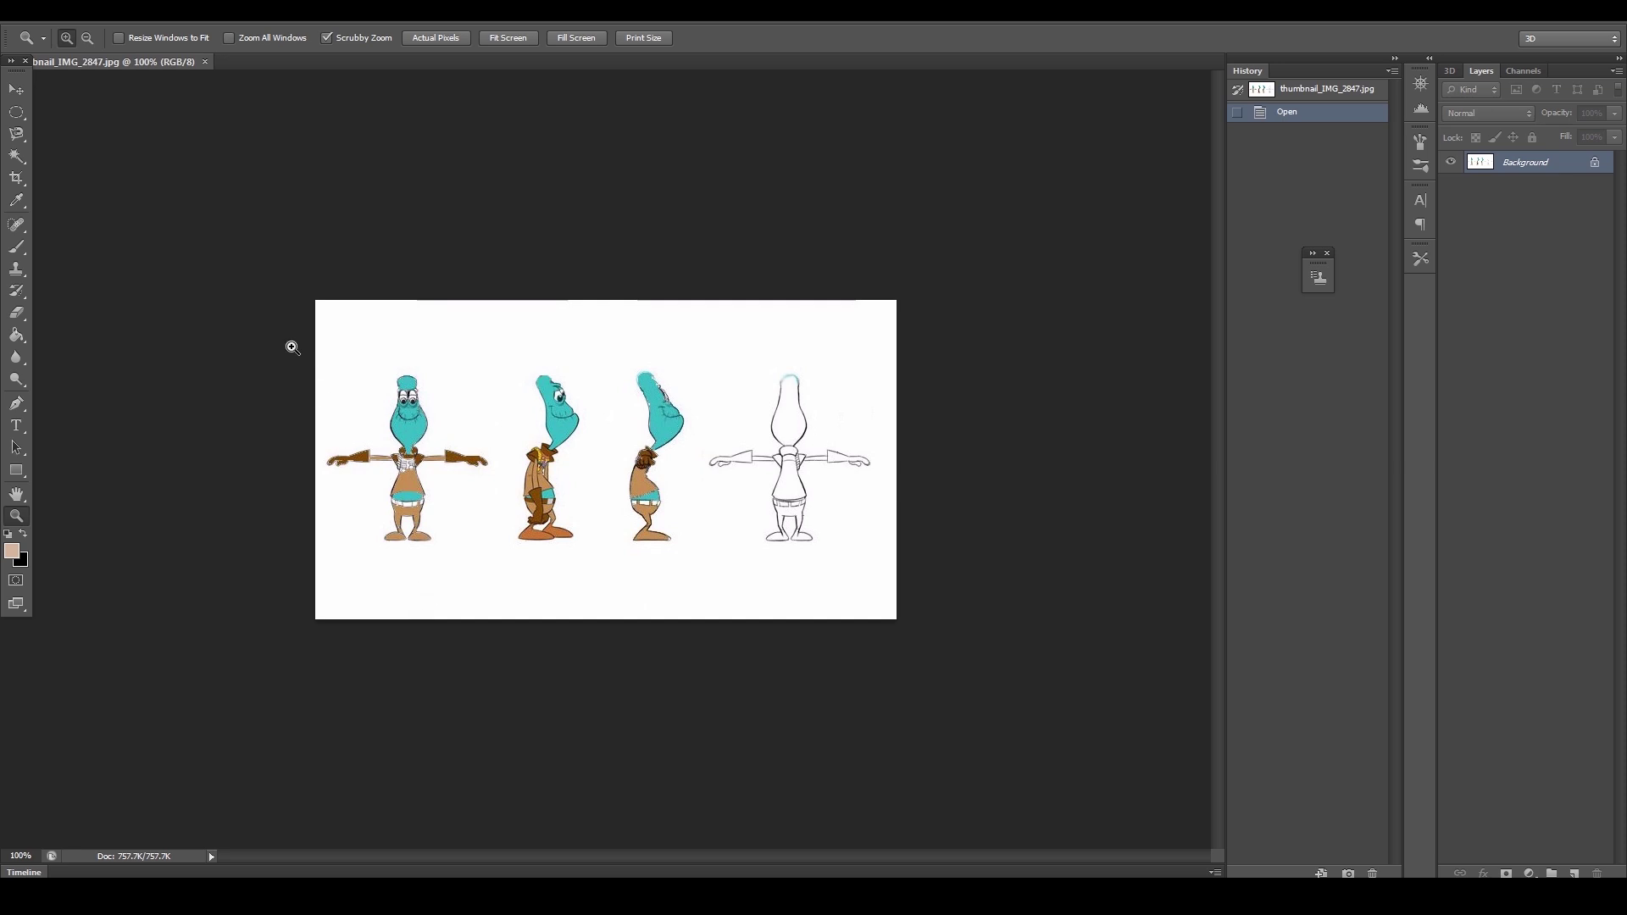
Step: In Photoshop, crop the character sheet to a full-height rectangular selection around the coloured front-view figure
{"action": "left_click_drag", "start_coordinate": [16, 112], "coordinate": [67, 119]}
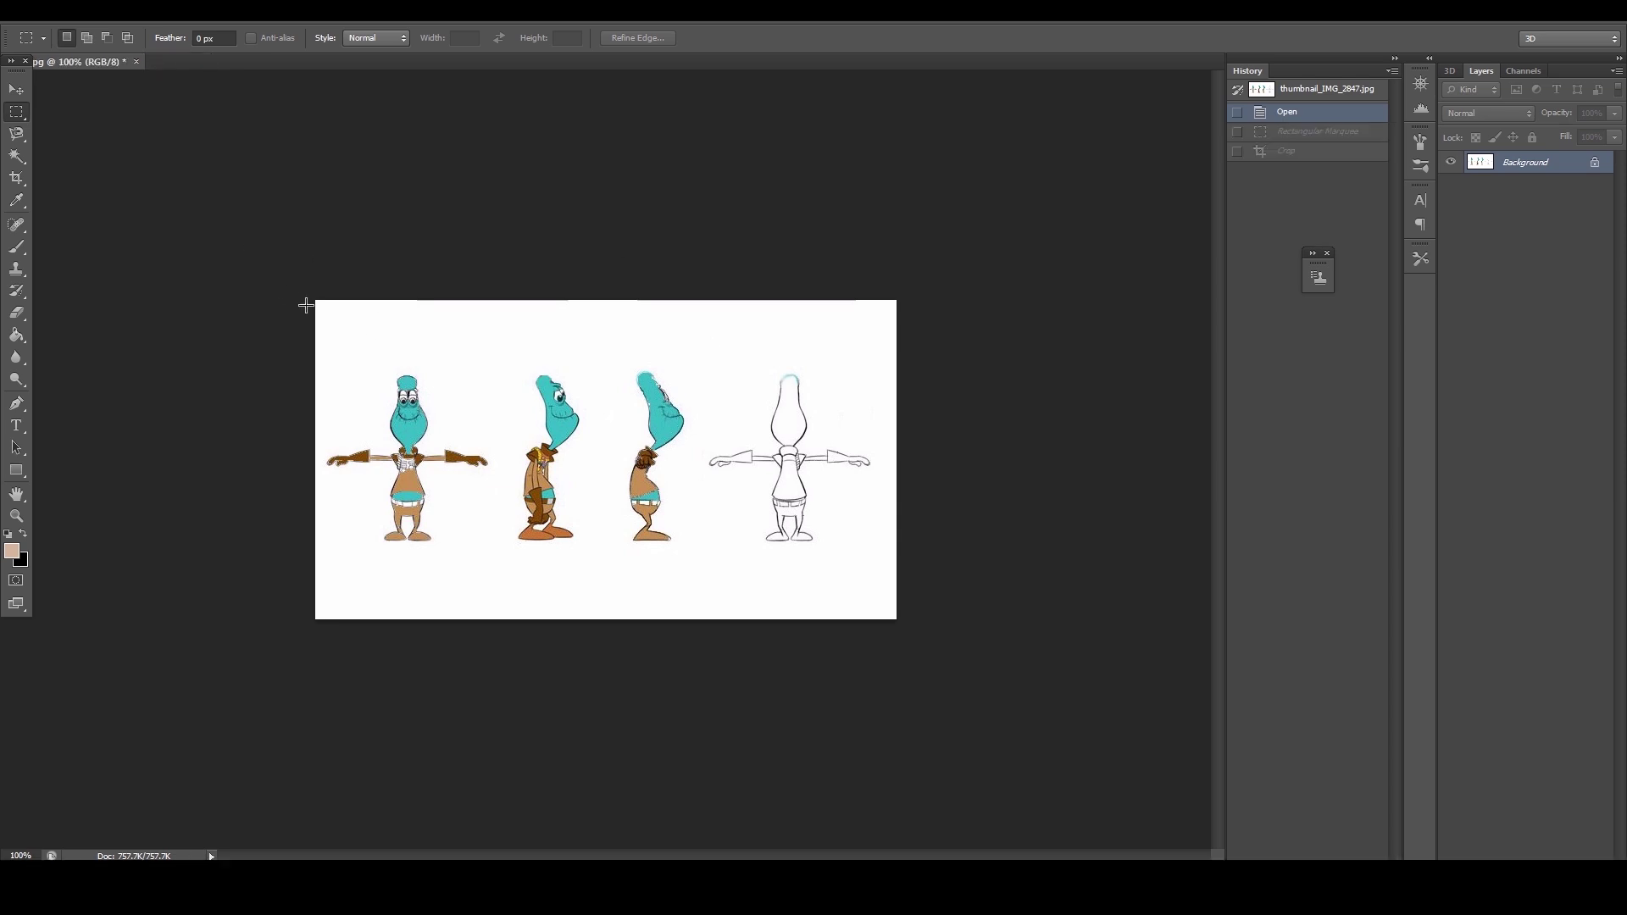
{"action": "left_click_drag", "start_coordinate": [316, 301], "coordinate": [500, 626]}
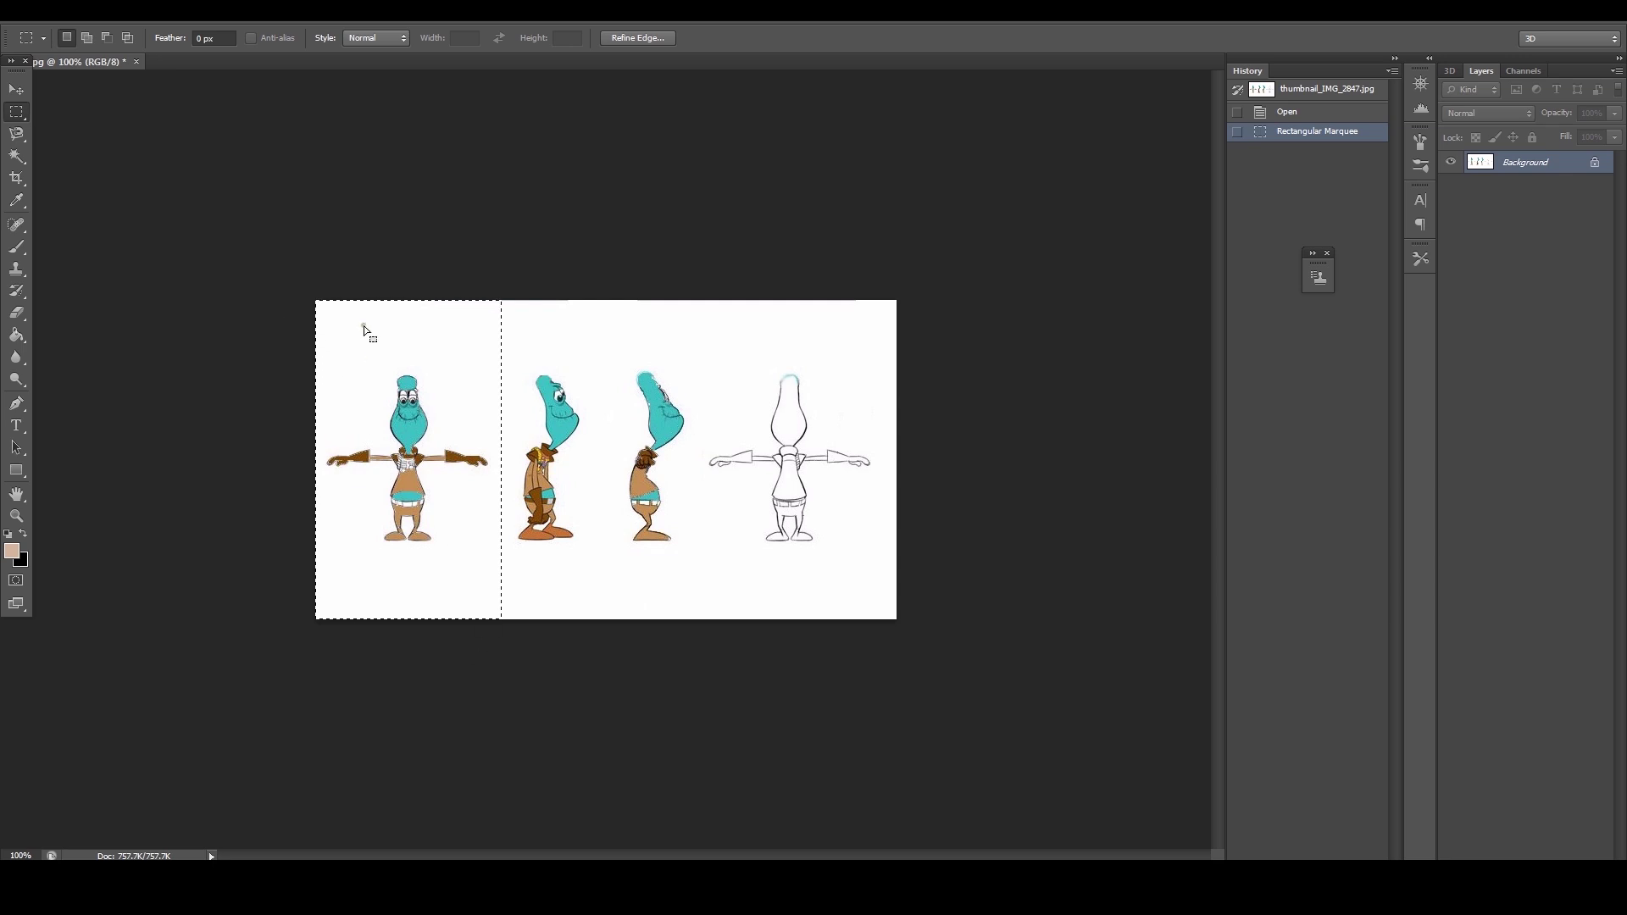
{"action": "left_click", "coordinate": [114, 11]}
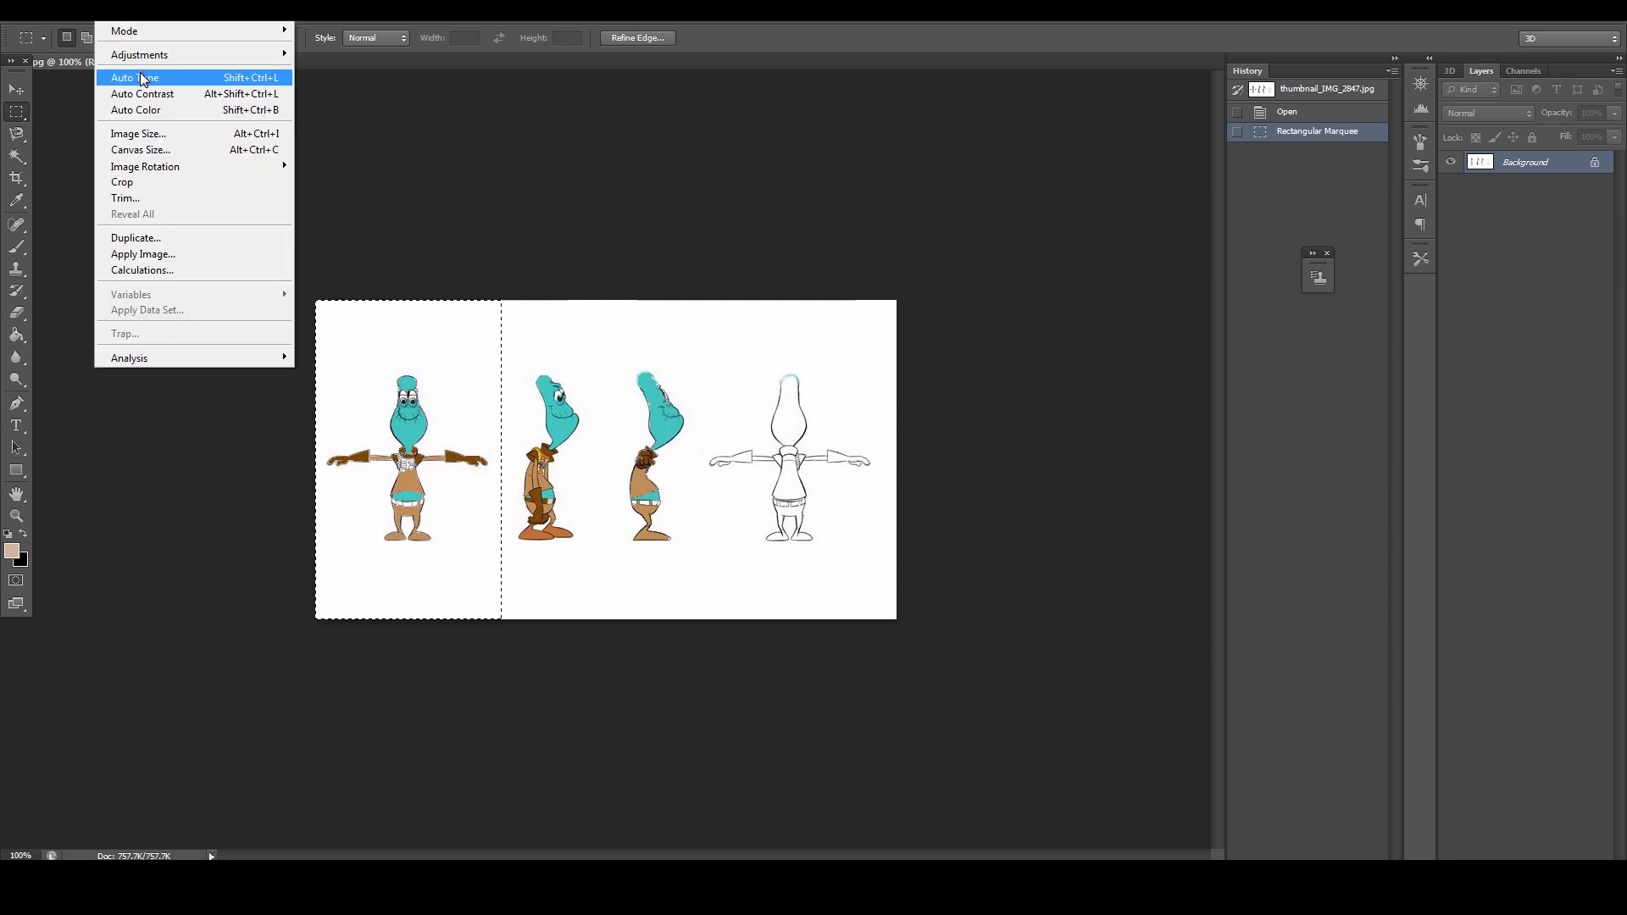
{"action": "left_click", "coordinate": [136, 181]}
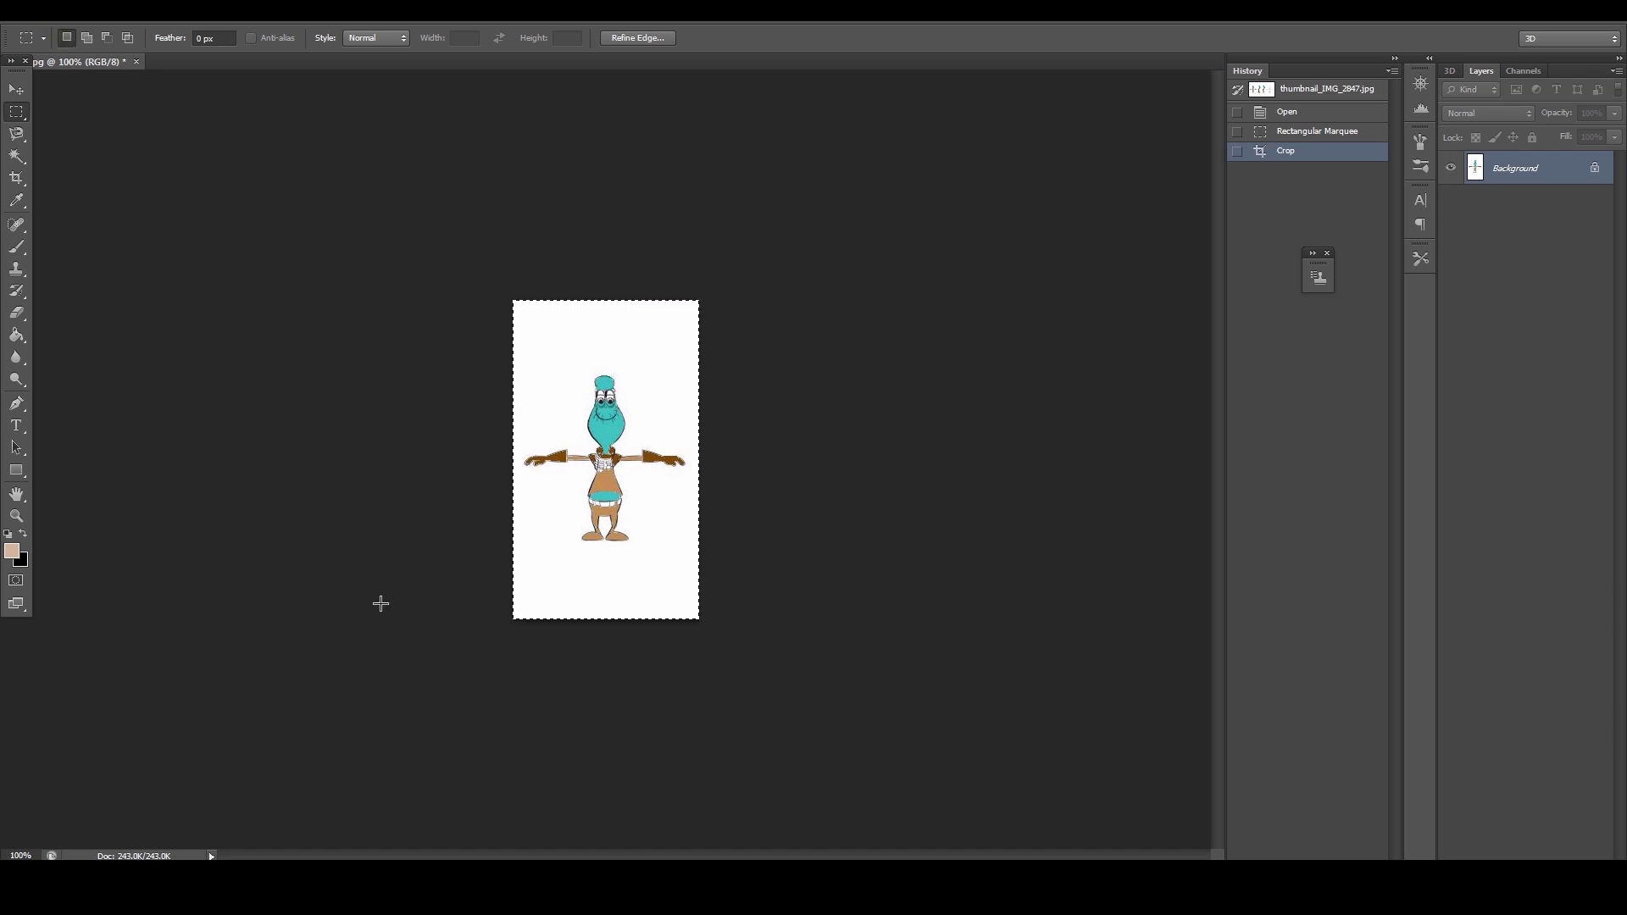
Step: Switch to Windows Explorer and preview the Front and Side reference pictures in the project's images folder
{"action": "key", "text": "alt+Tab"}
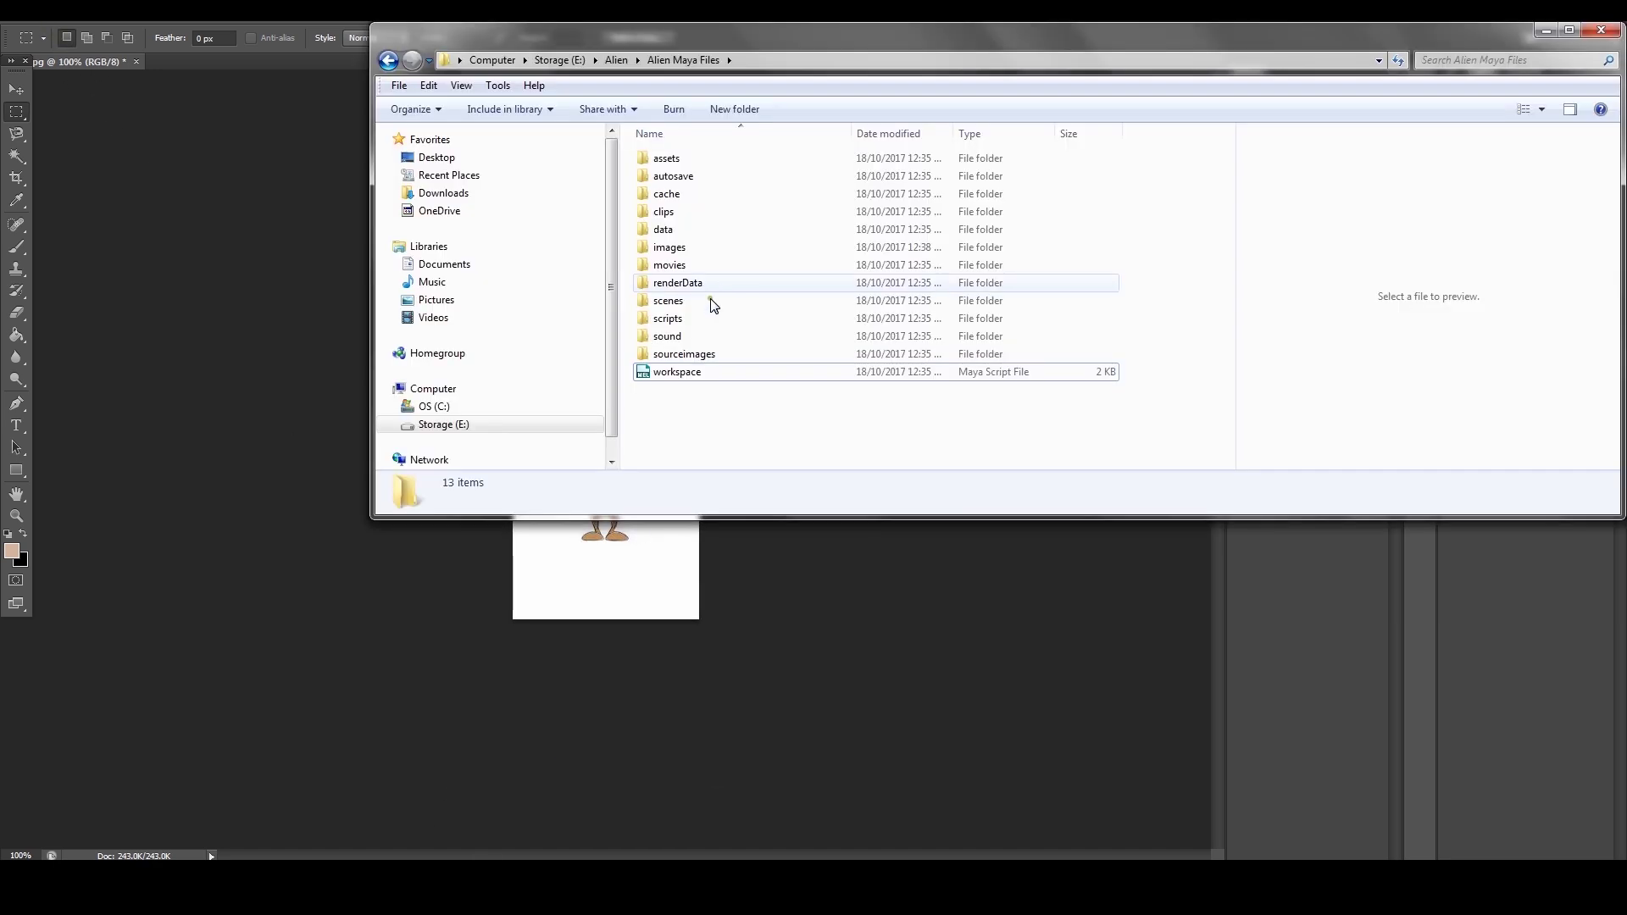
{"action": "double_click", "coordinate": [700, 255]}
{"action": "left_click", "coordinate": [693, 203]}
{"action": "left_click", "coordinate": [770, 197]}
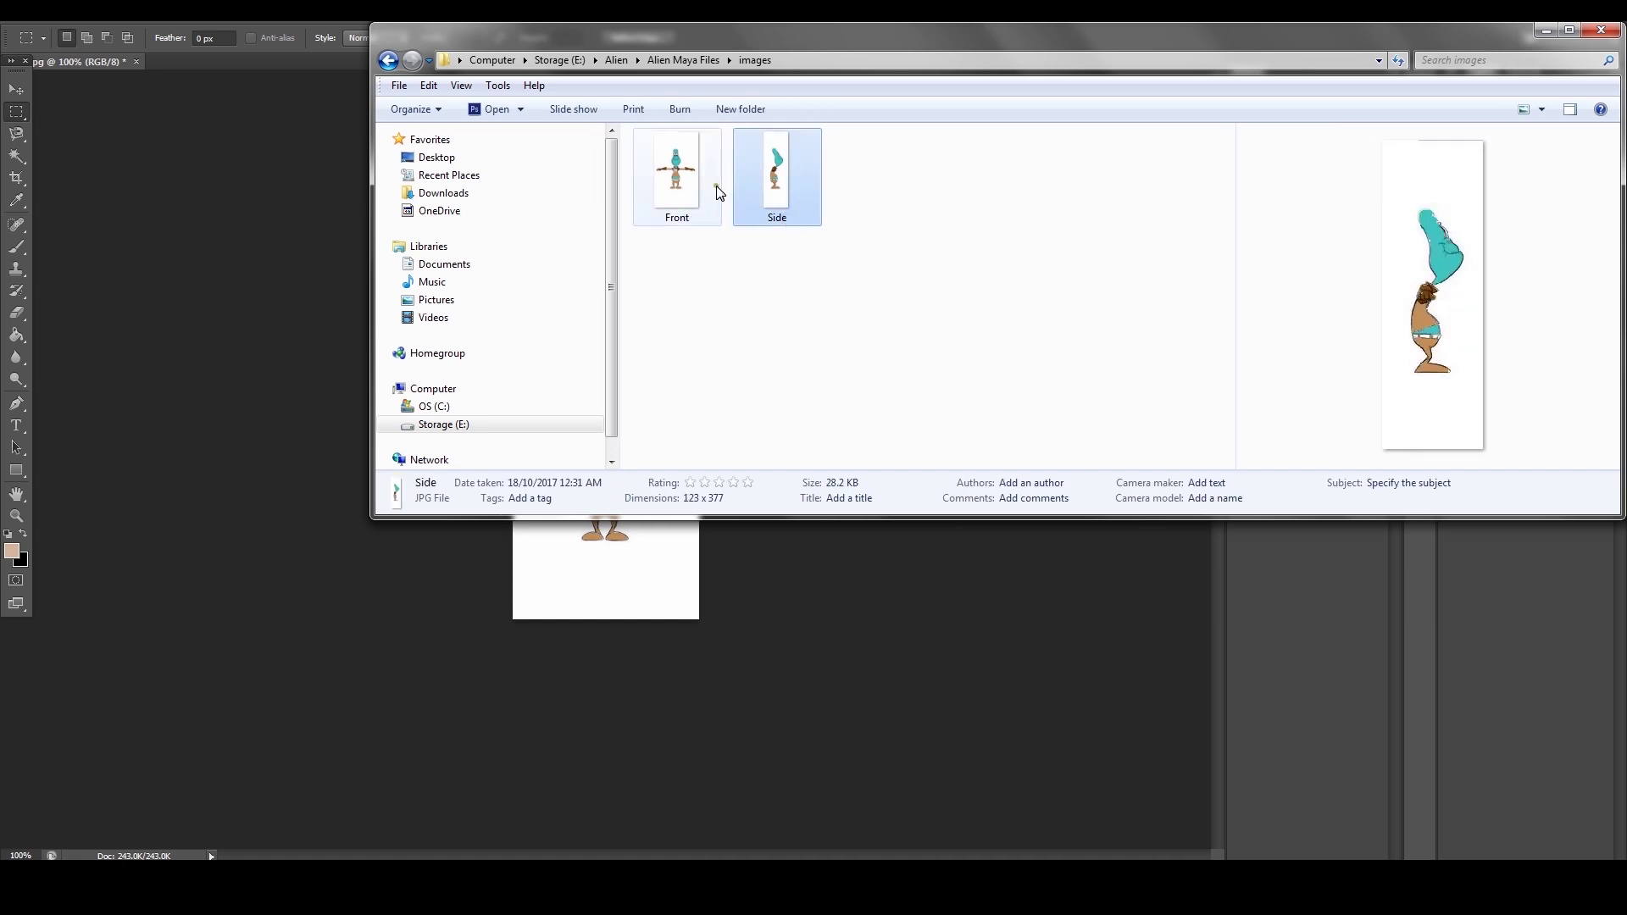
{"action": "left_click", "coordinate": [709, 186]}
{"action": "left_click", "coordinate": [805, 197]}
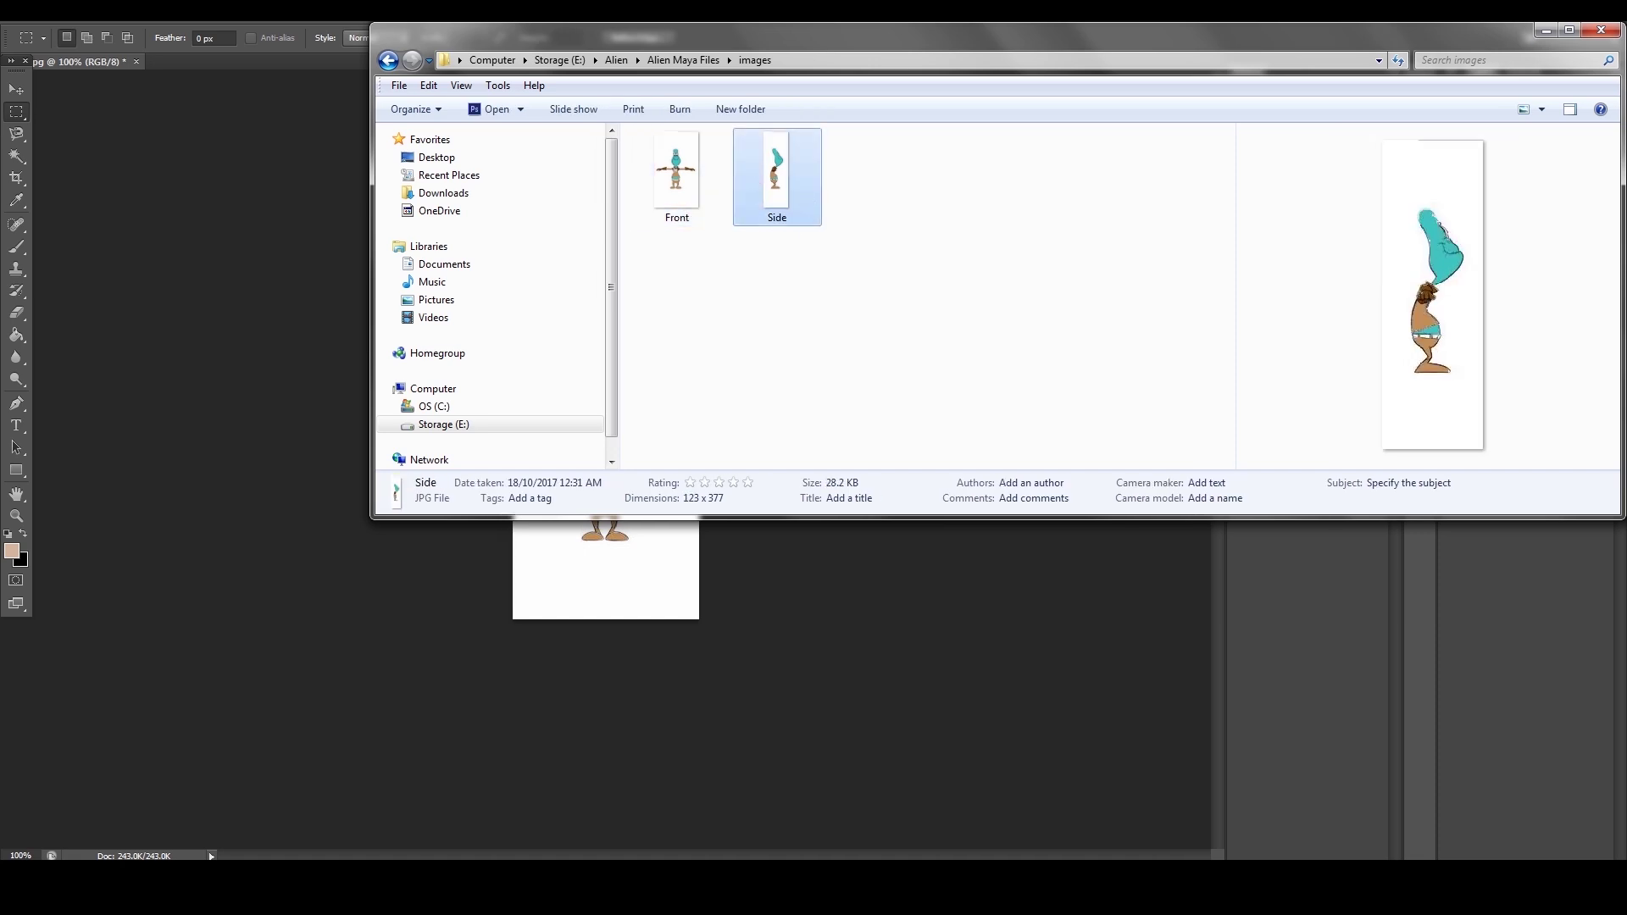
{"action": "left_click", "coordinate": [1608, 30]}
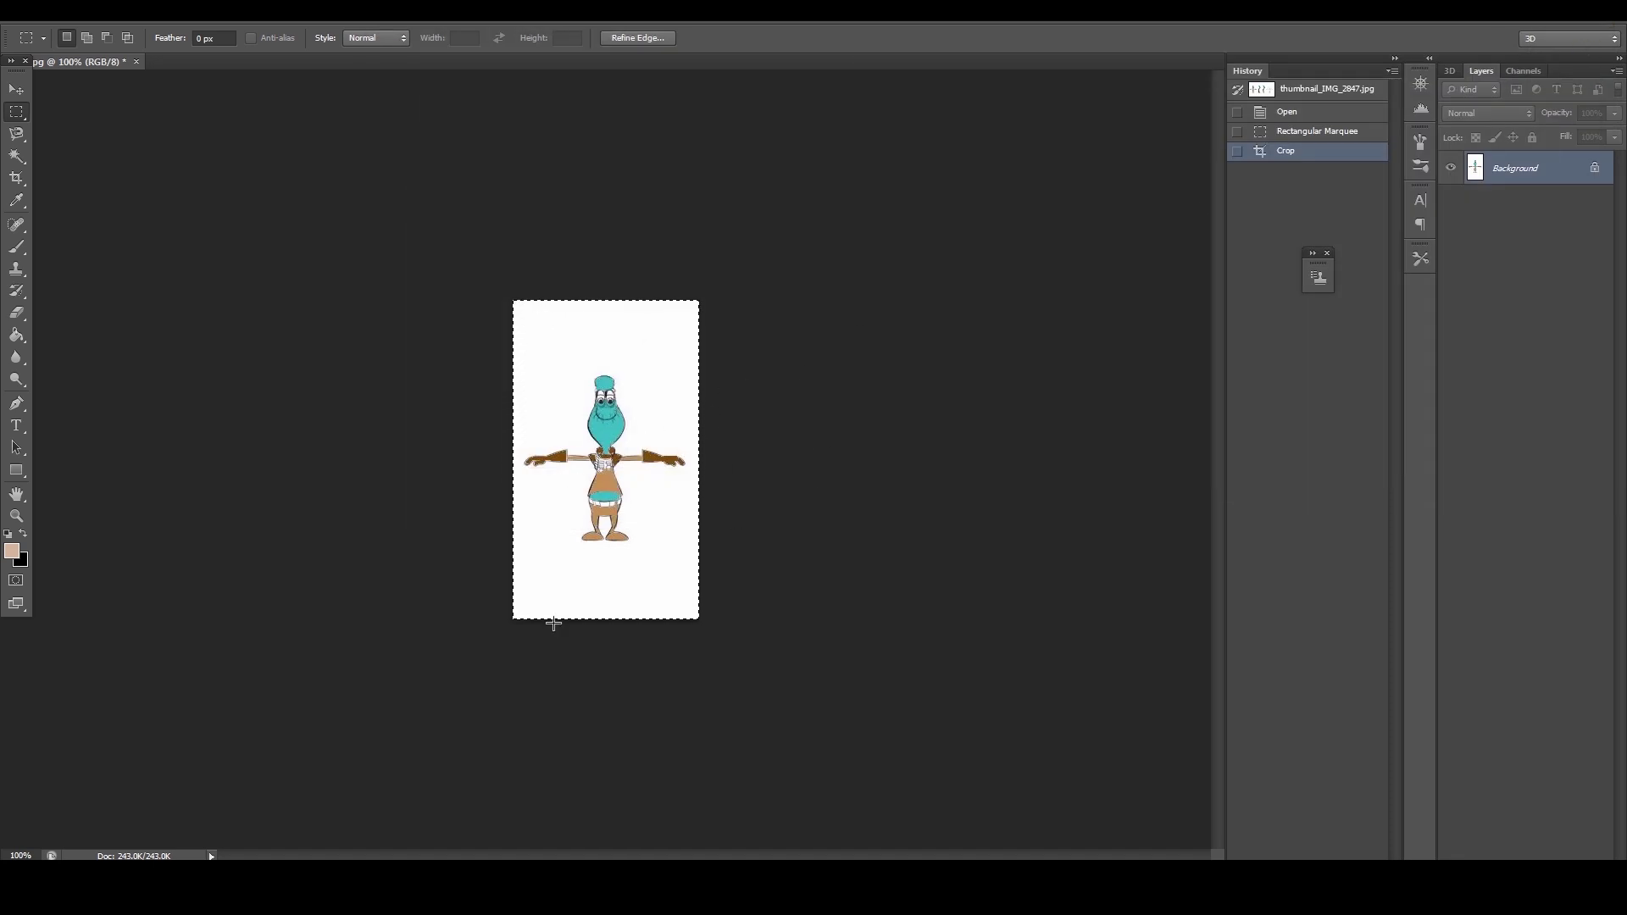
Step: Switch to Maya and import Side.jpg from the project's images folder as an image plane in the side view
{"action": "left_click", "coordinate": [517, 837]}
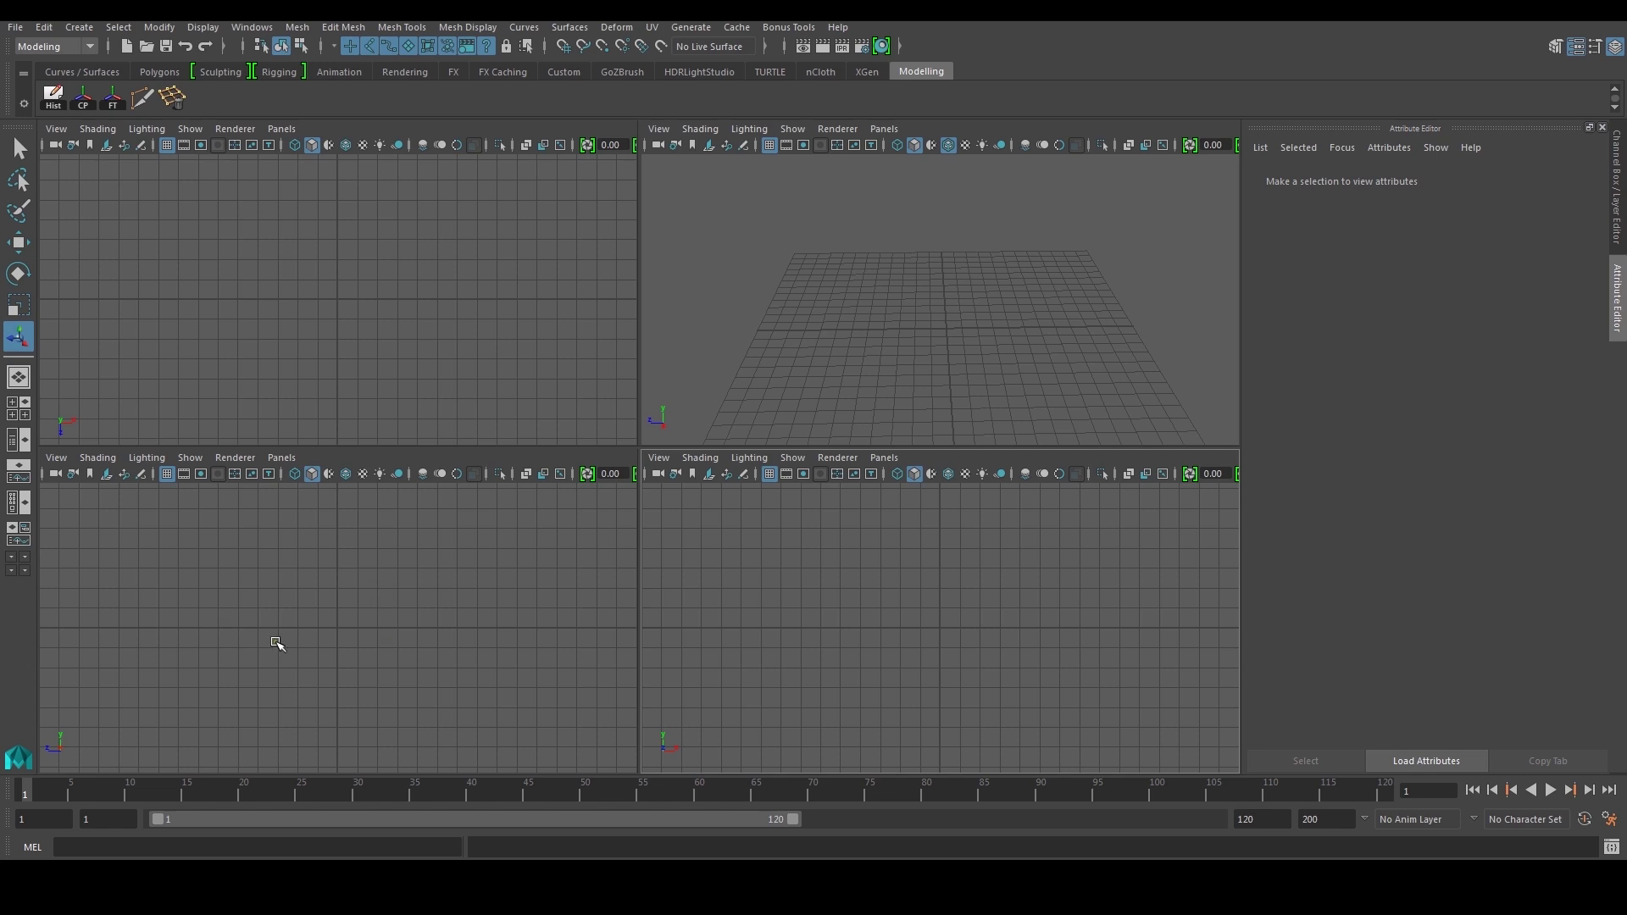
{"action": "left_click", "coordinate": [56, 458]}
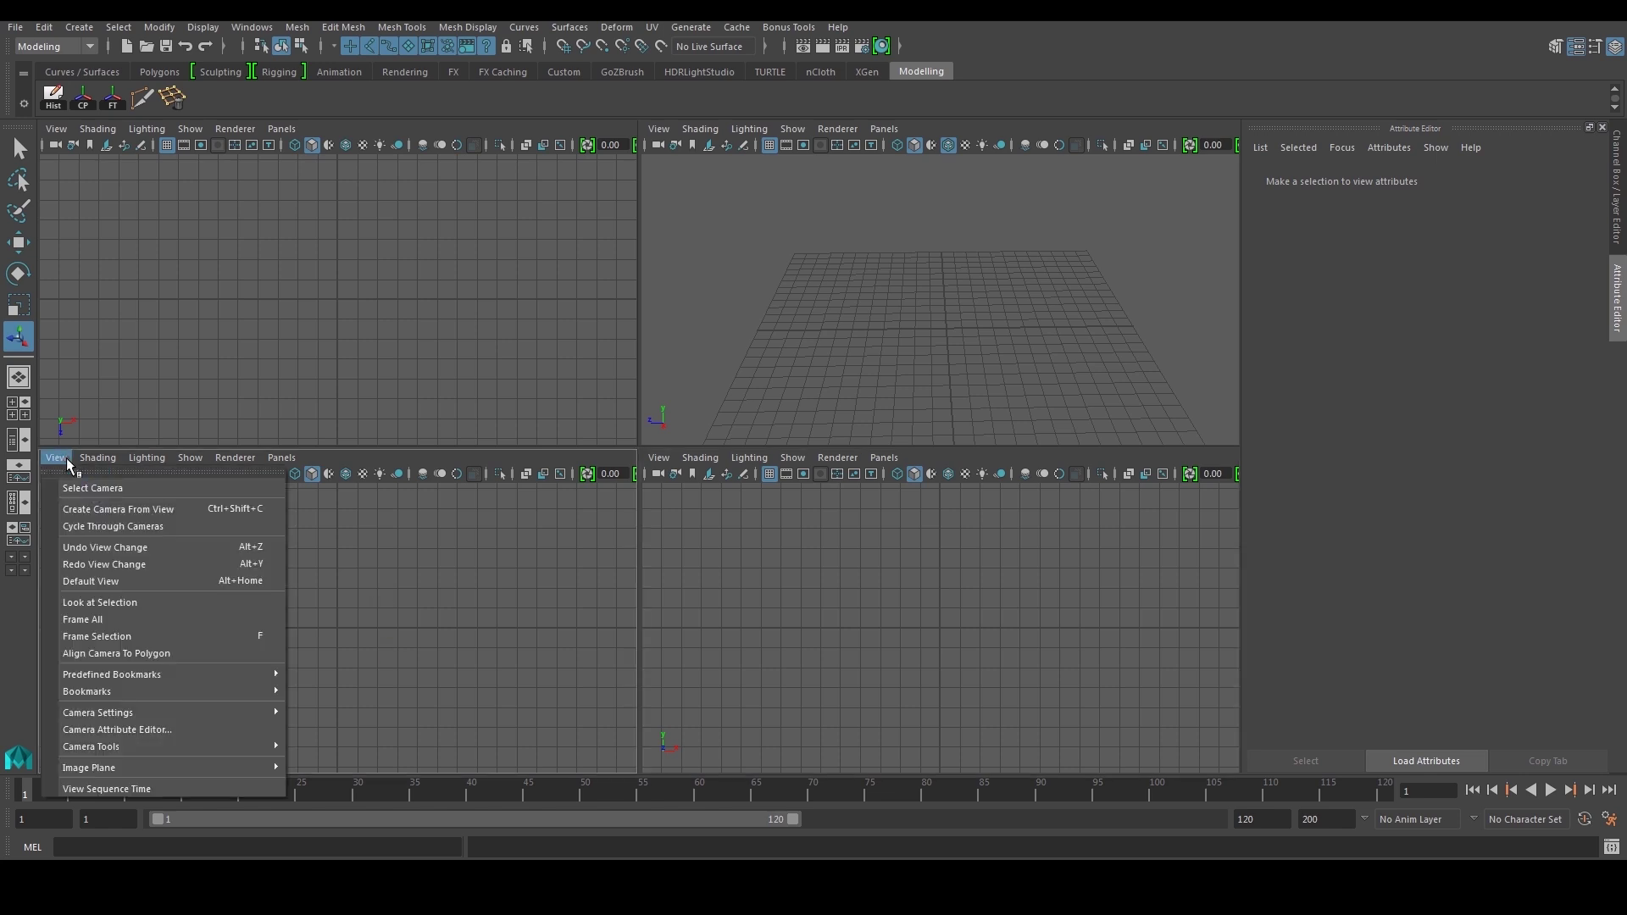
{"action": "mouse_move", "coordinate": [149, 769]}
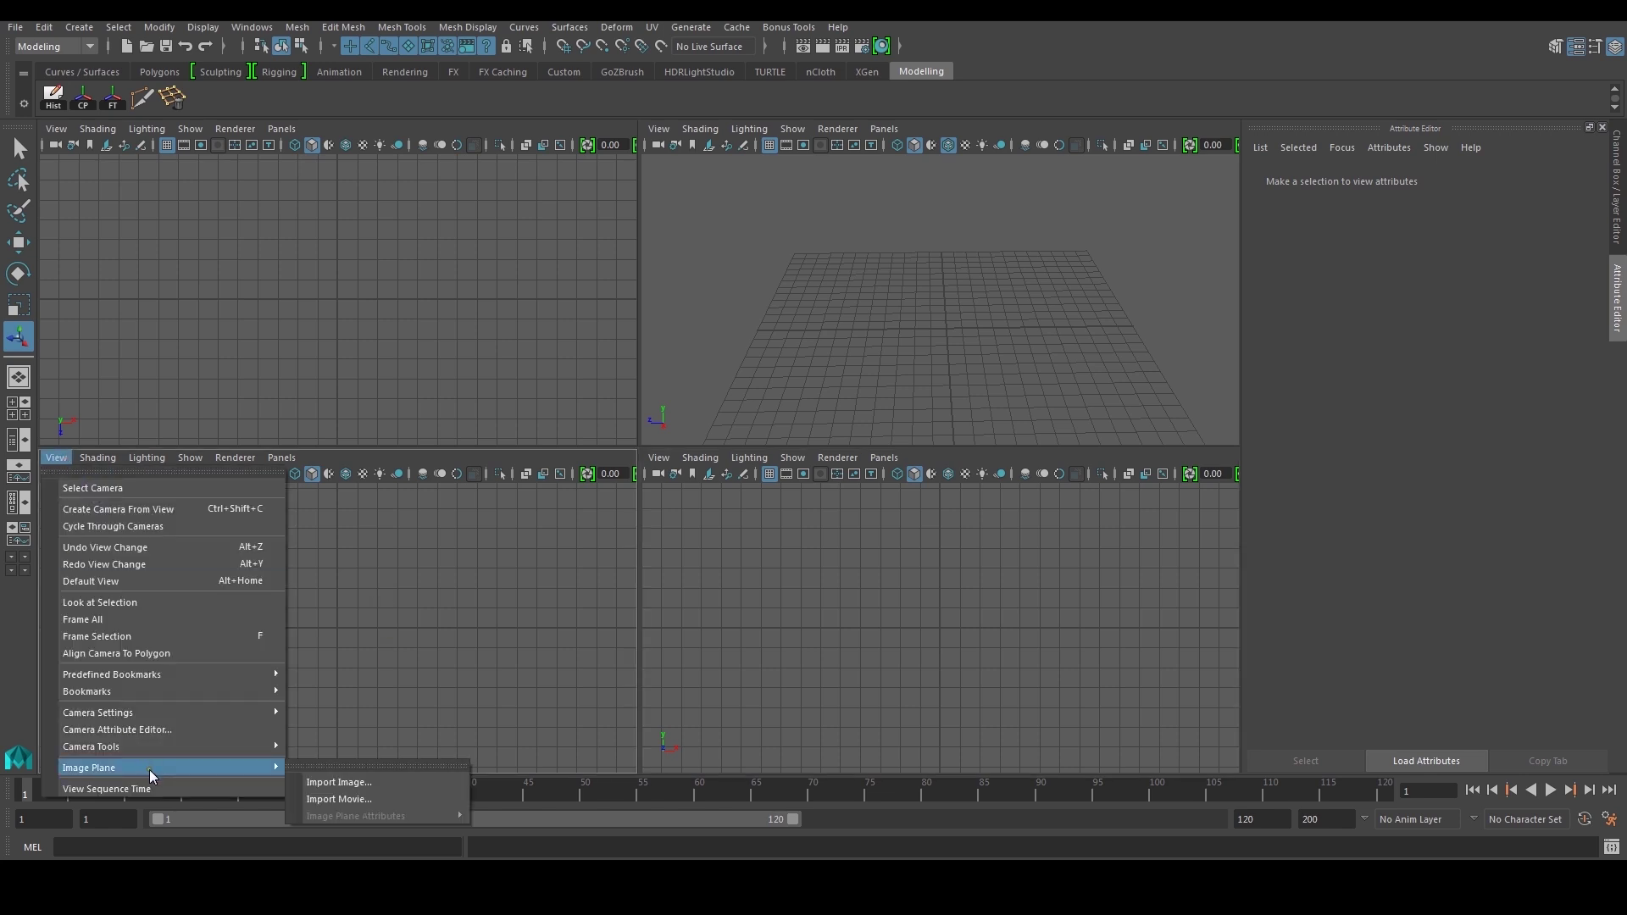
{"action": "left_click", "coordinate": [340, 782]}
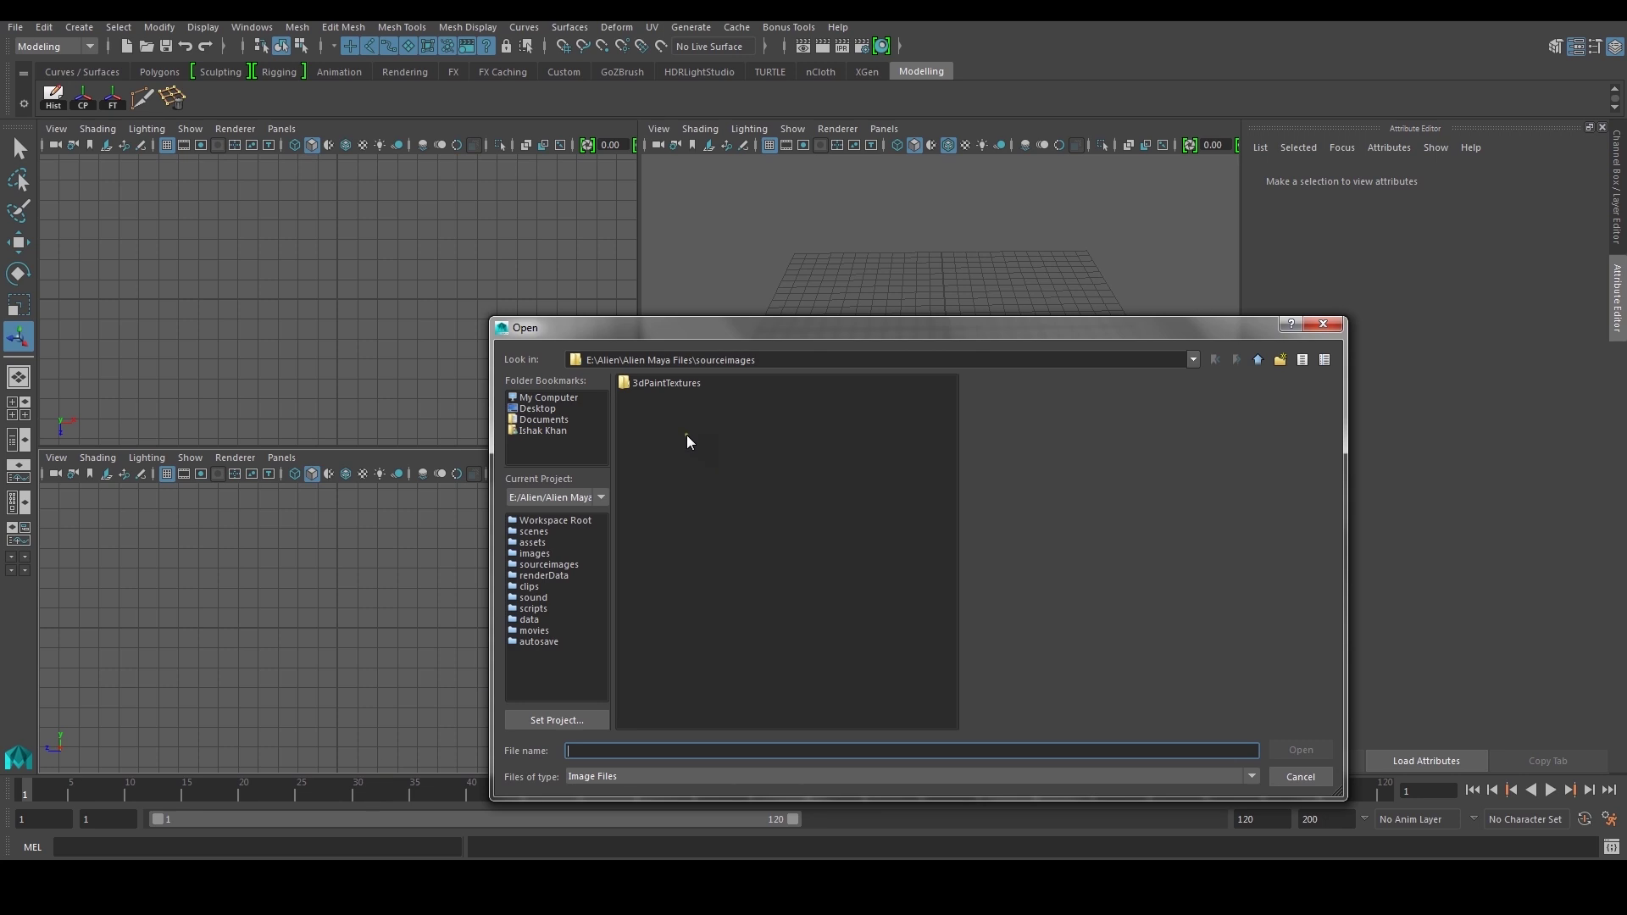
{"action": "left_click", "coordinate": [574, 398]}
{"action": "double_click", "coordinate": [639, 395]}
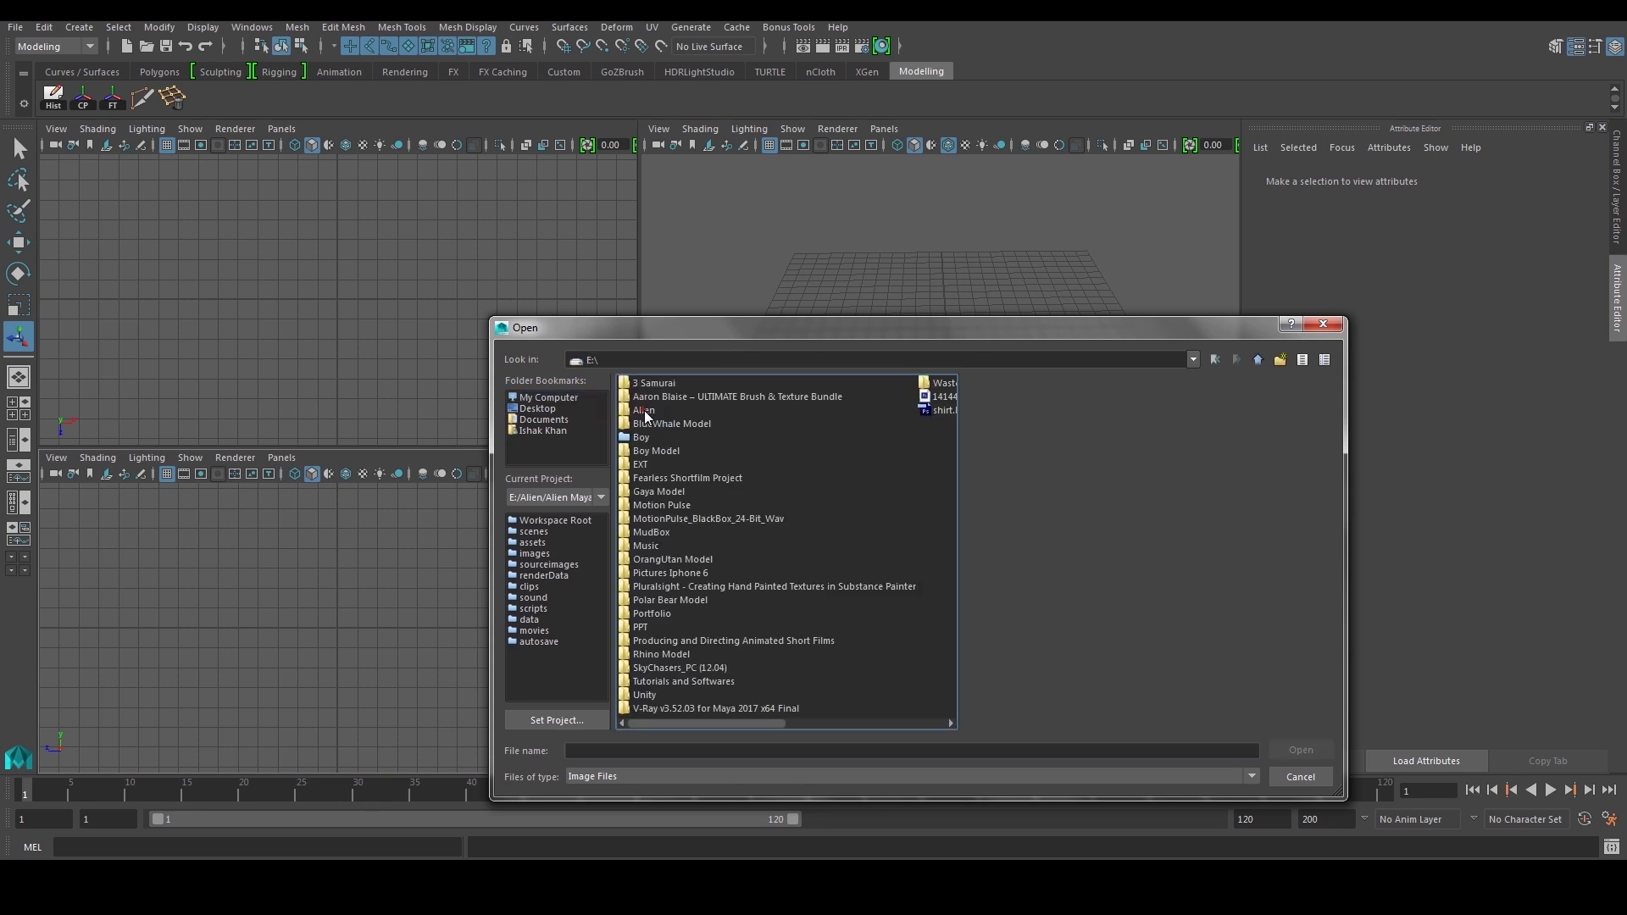
{"action": "double_click", "coordinate": [646, 406]}
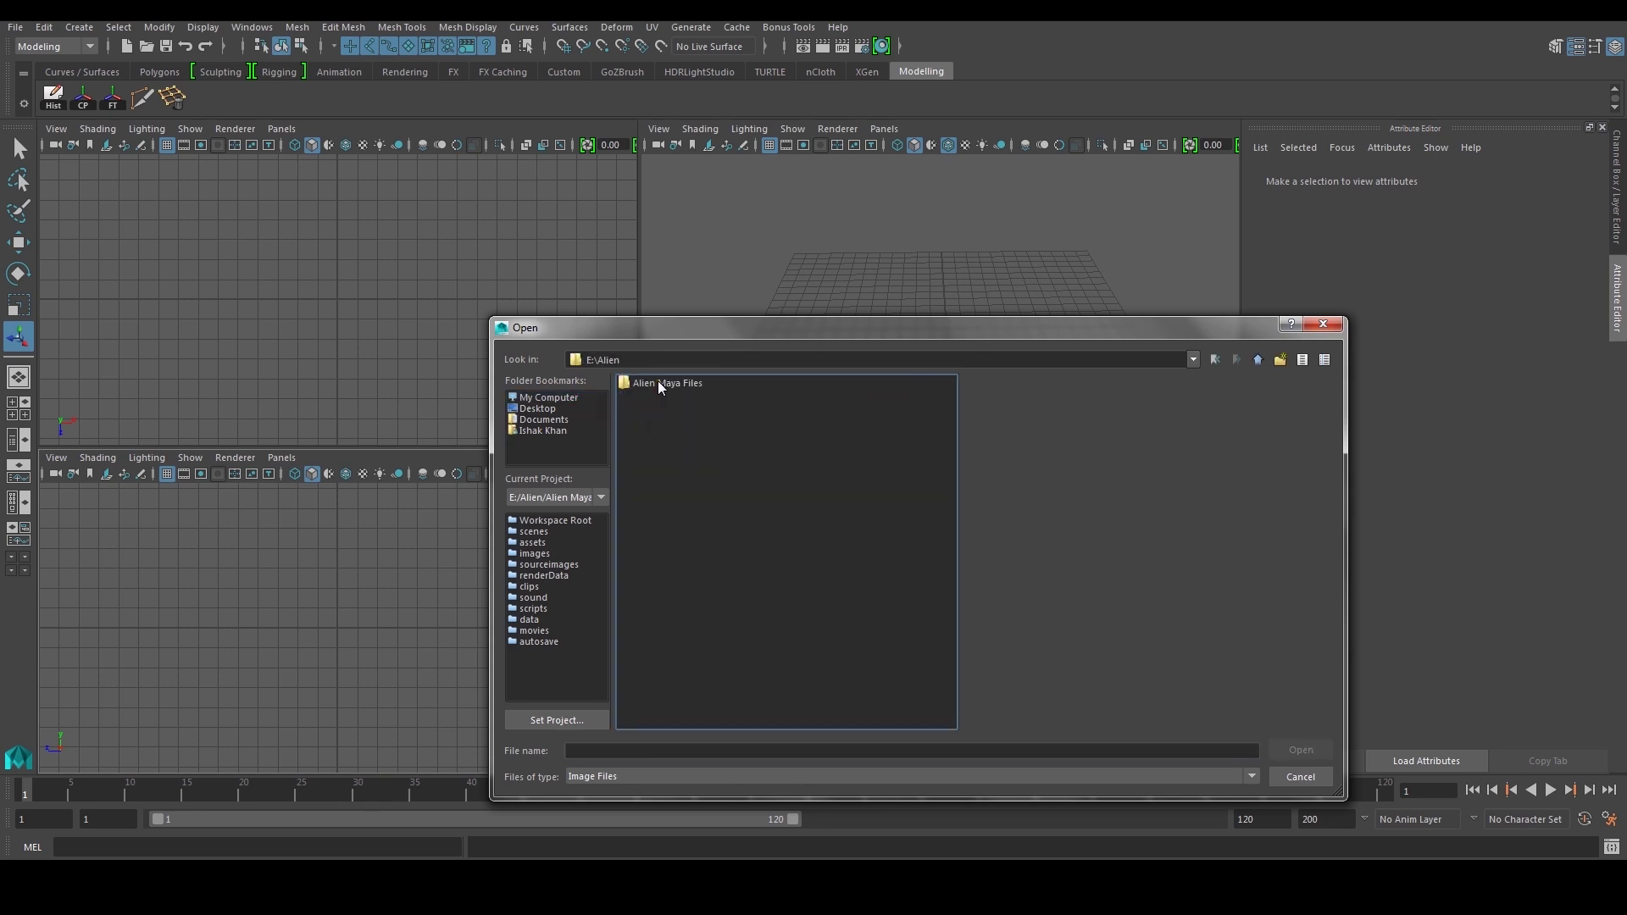
{"action": "double_click", "coordinate": [658, 381]}
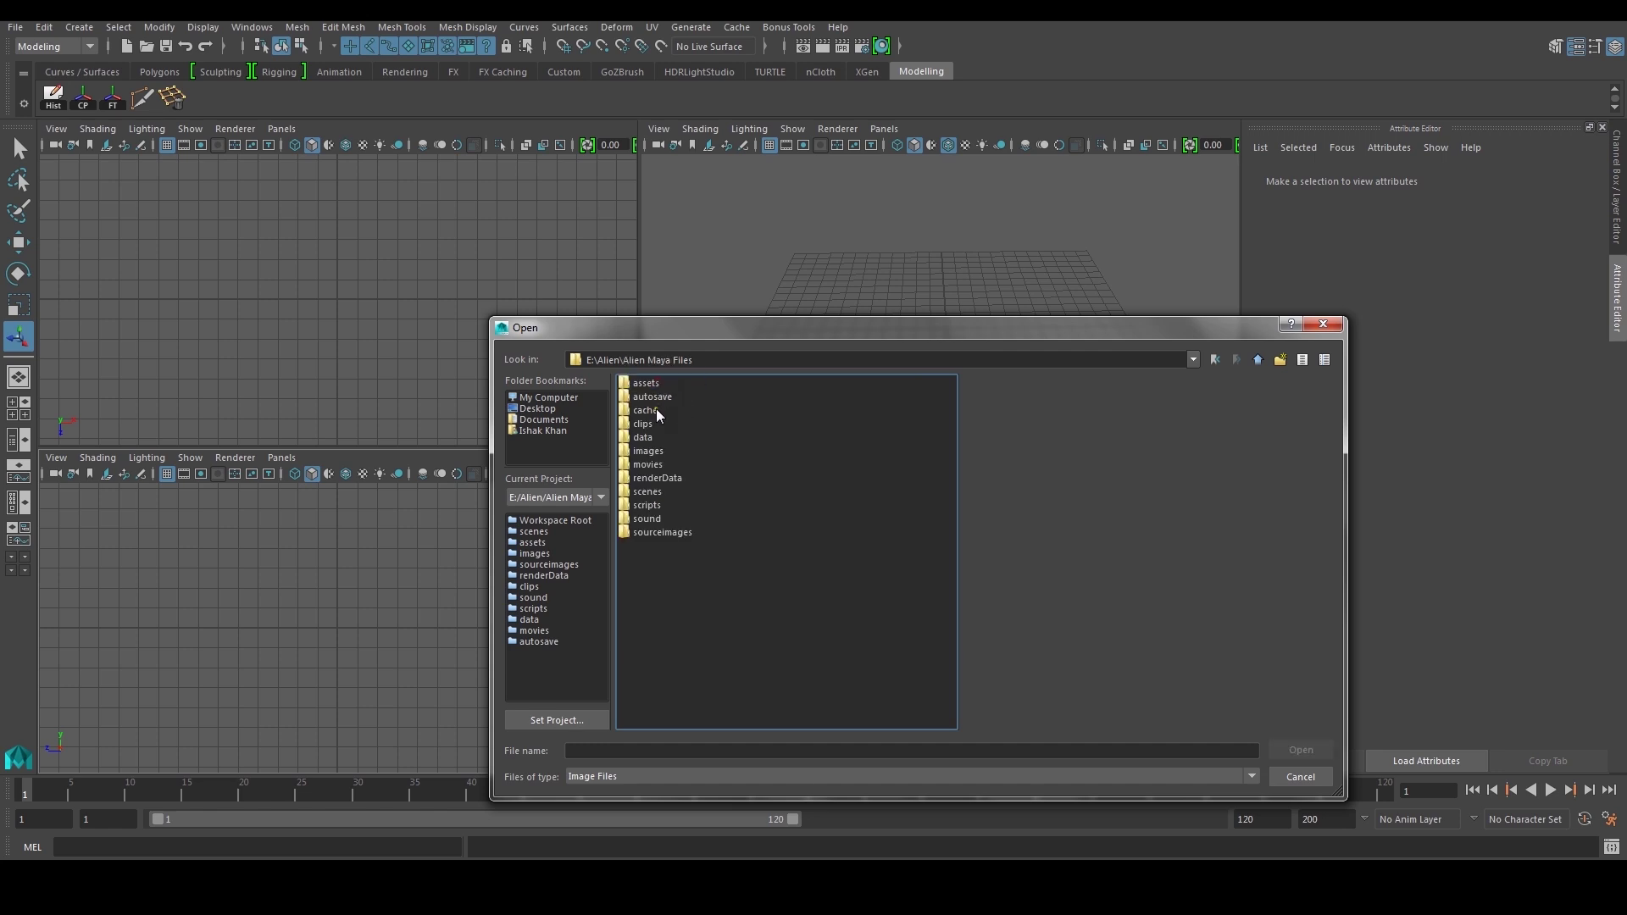
{"action": "double_click", "coordinate": [642, 452]}
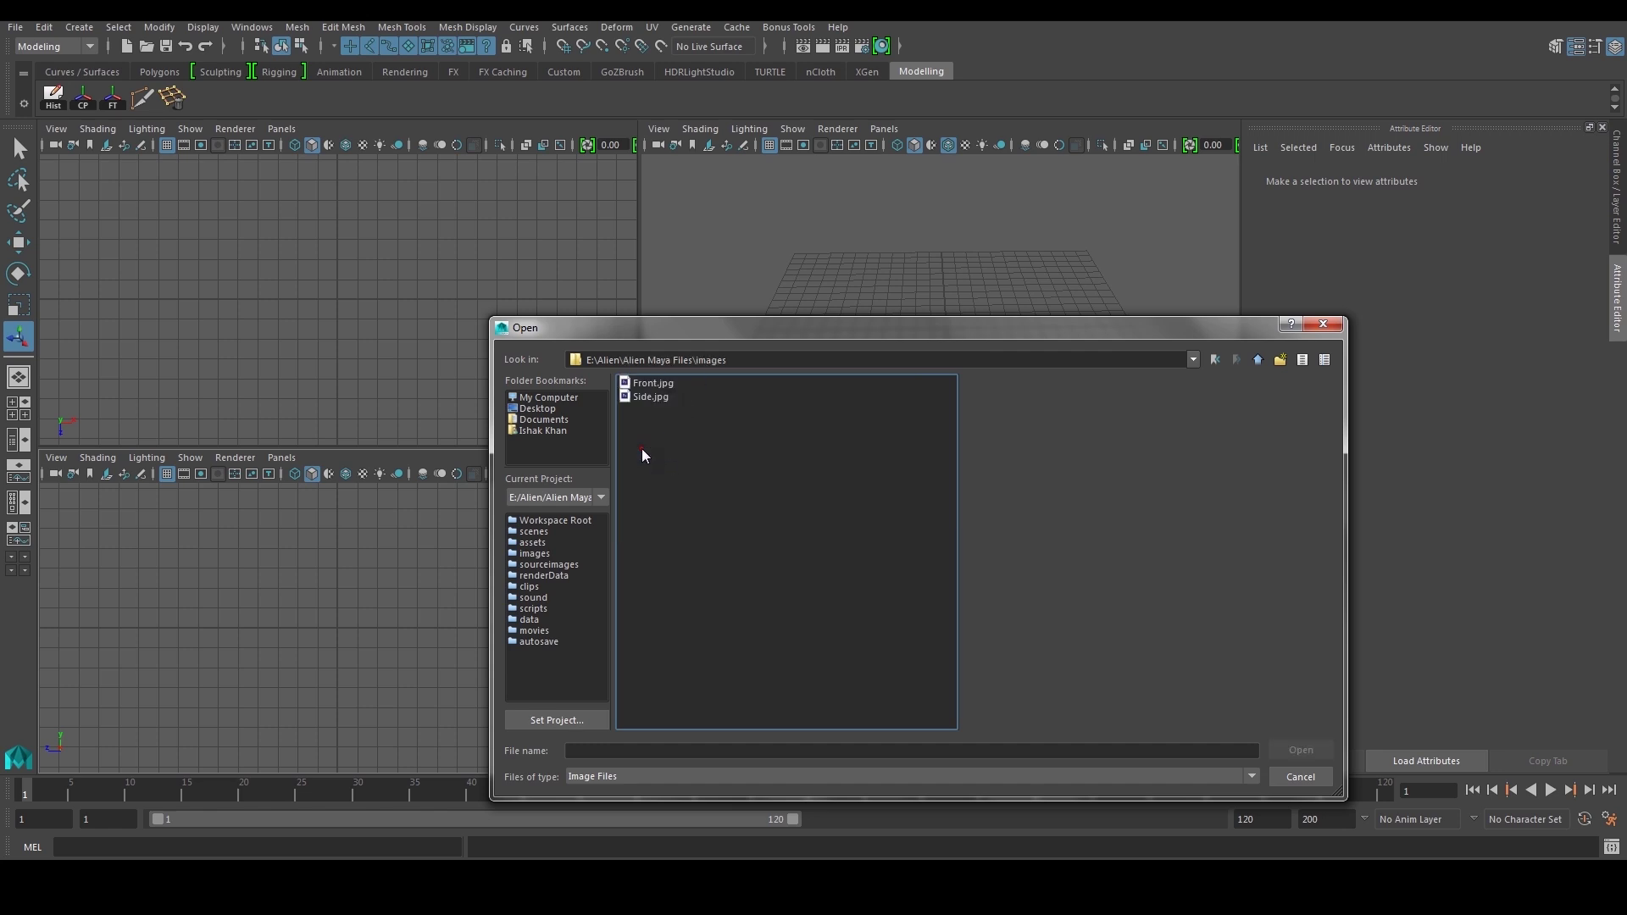
{"action": "left_click", "coordinate": [665, 396]}
{"action": "left_click", "coordinate": [1295, 749]}
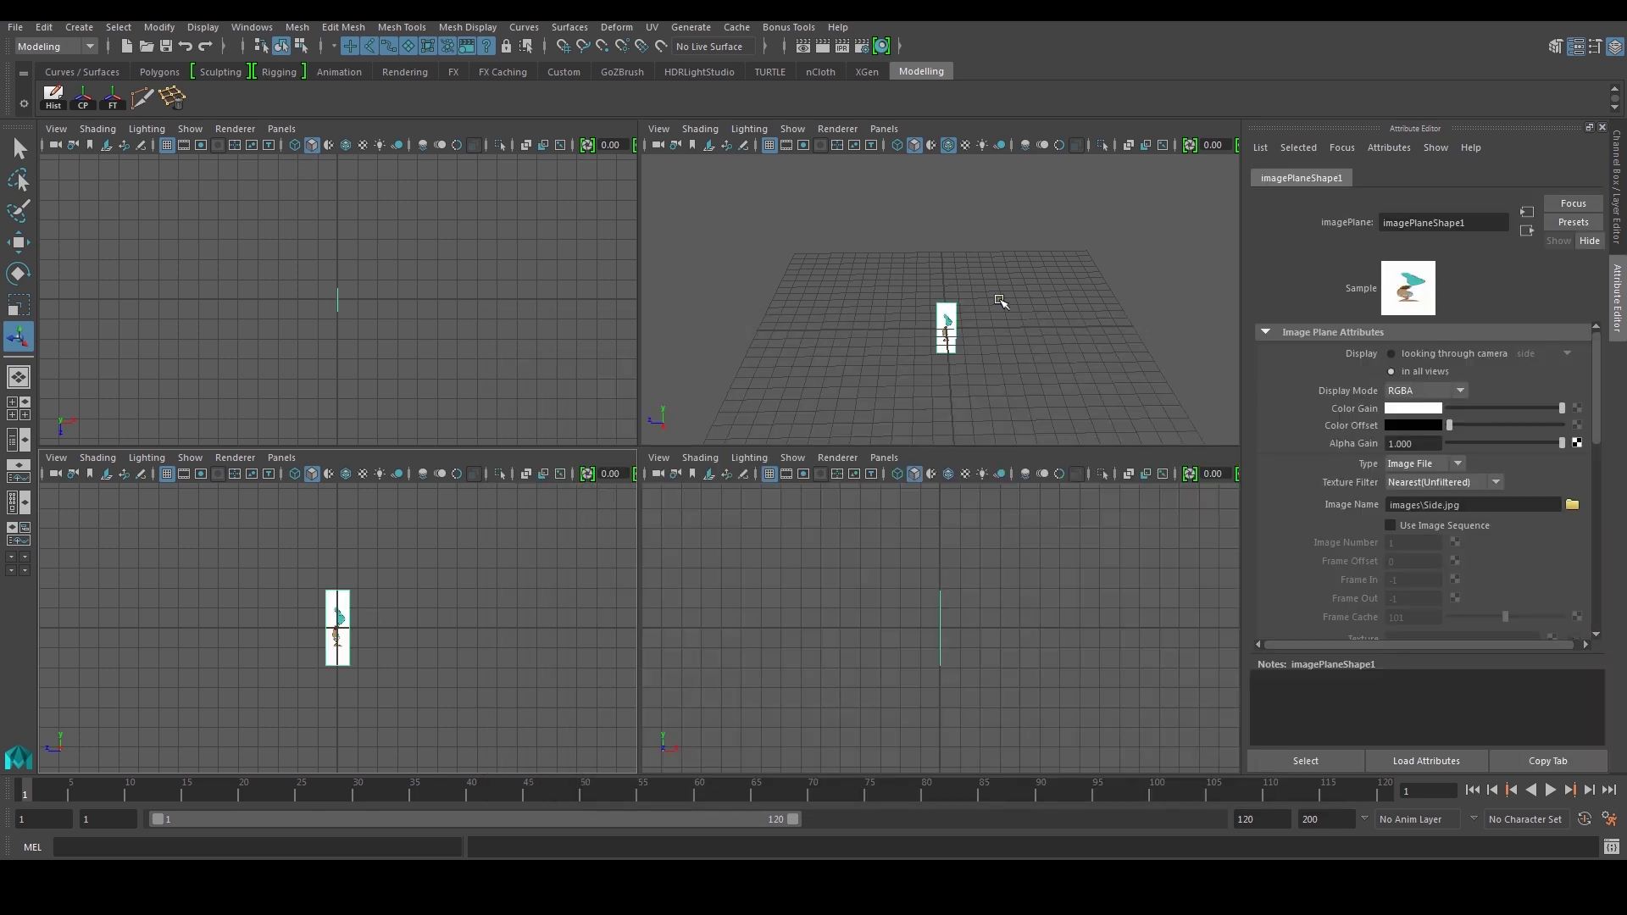
Step: Import Front.jpg from the project's images folder as an image plane in the front view
{"action": "left_click", "coordinate": [729, 503]}
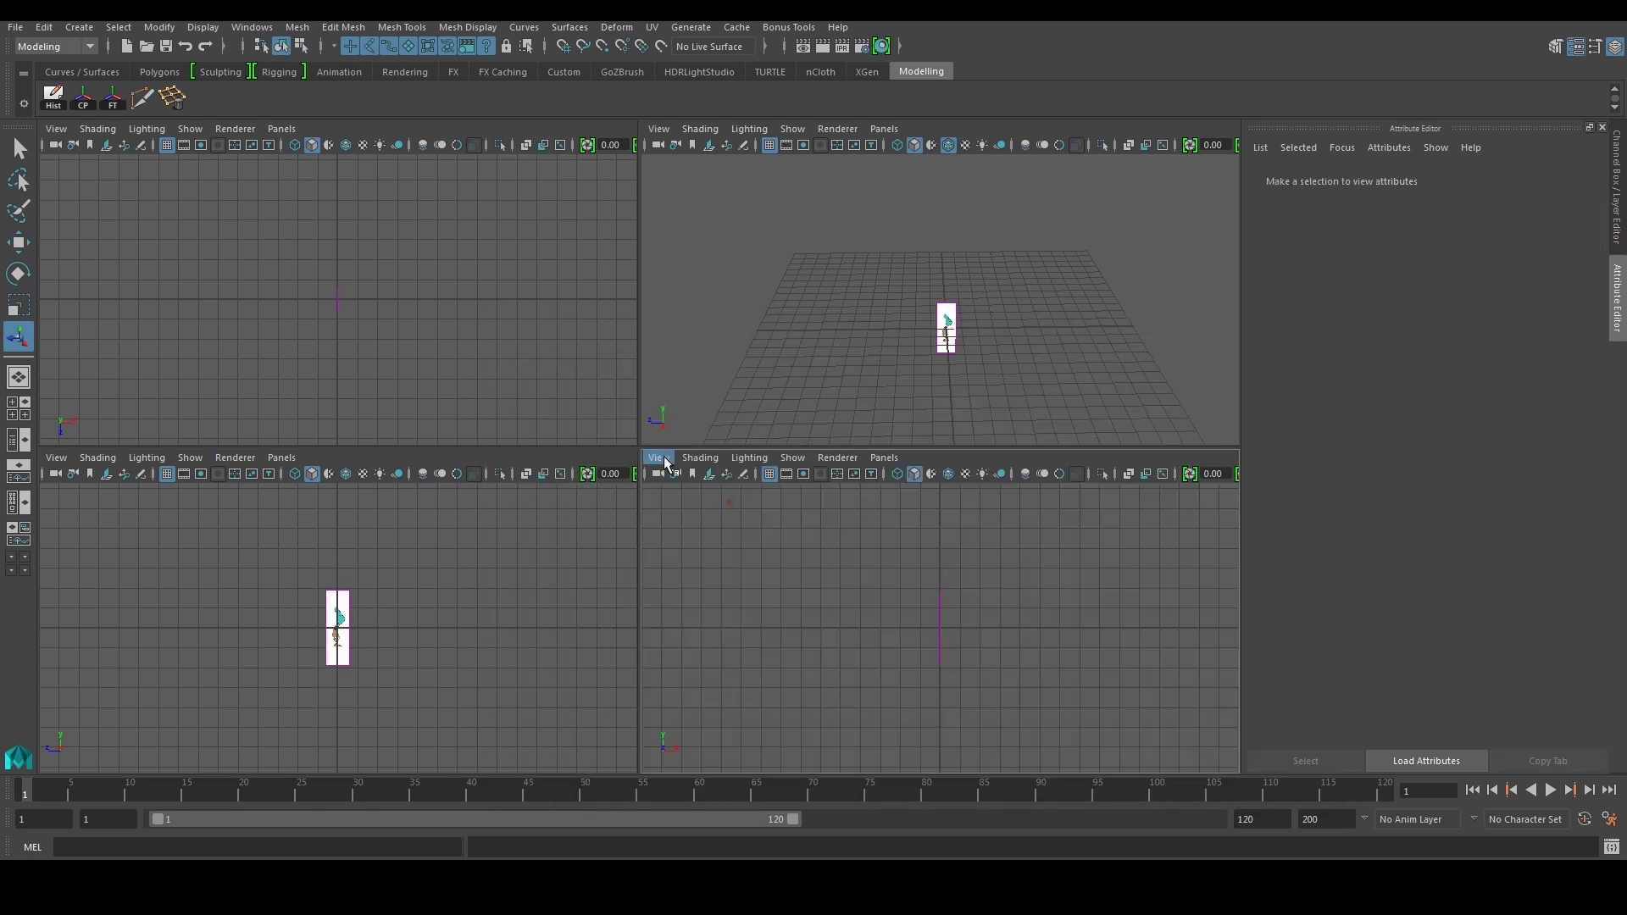
{"action": "left_click", "coordinate": [659, 458]}
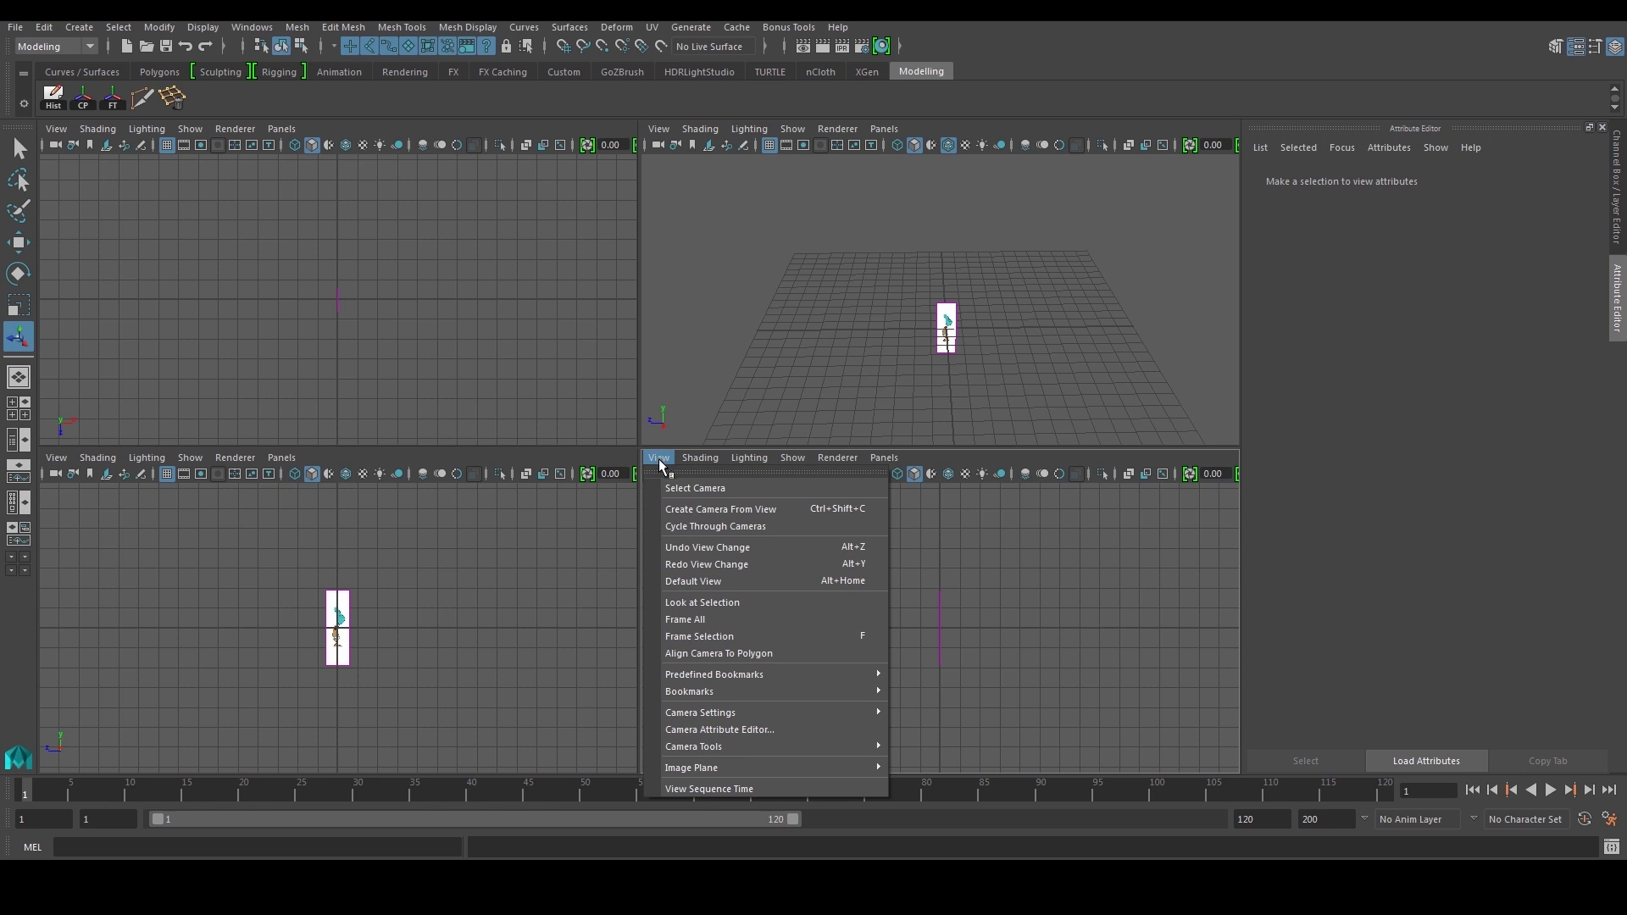
{"action": "mouse_move", "coordinate": [754, 767]}
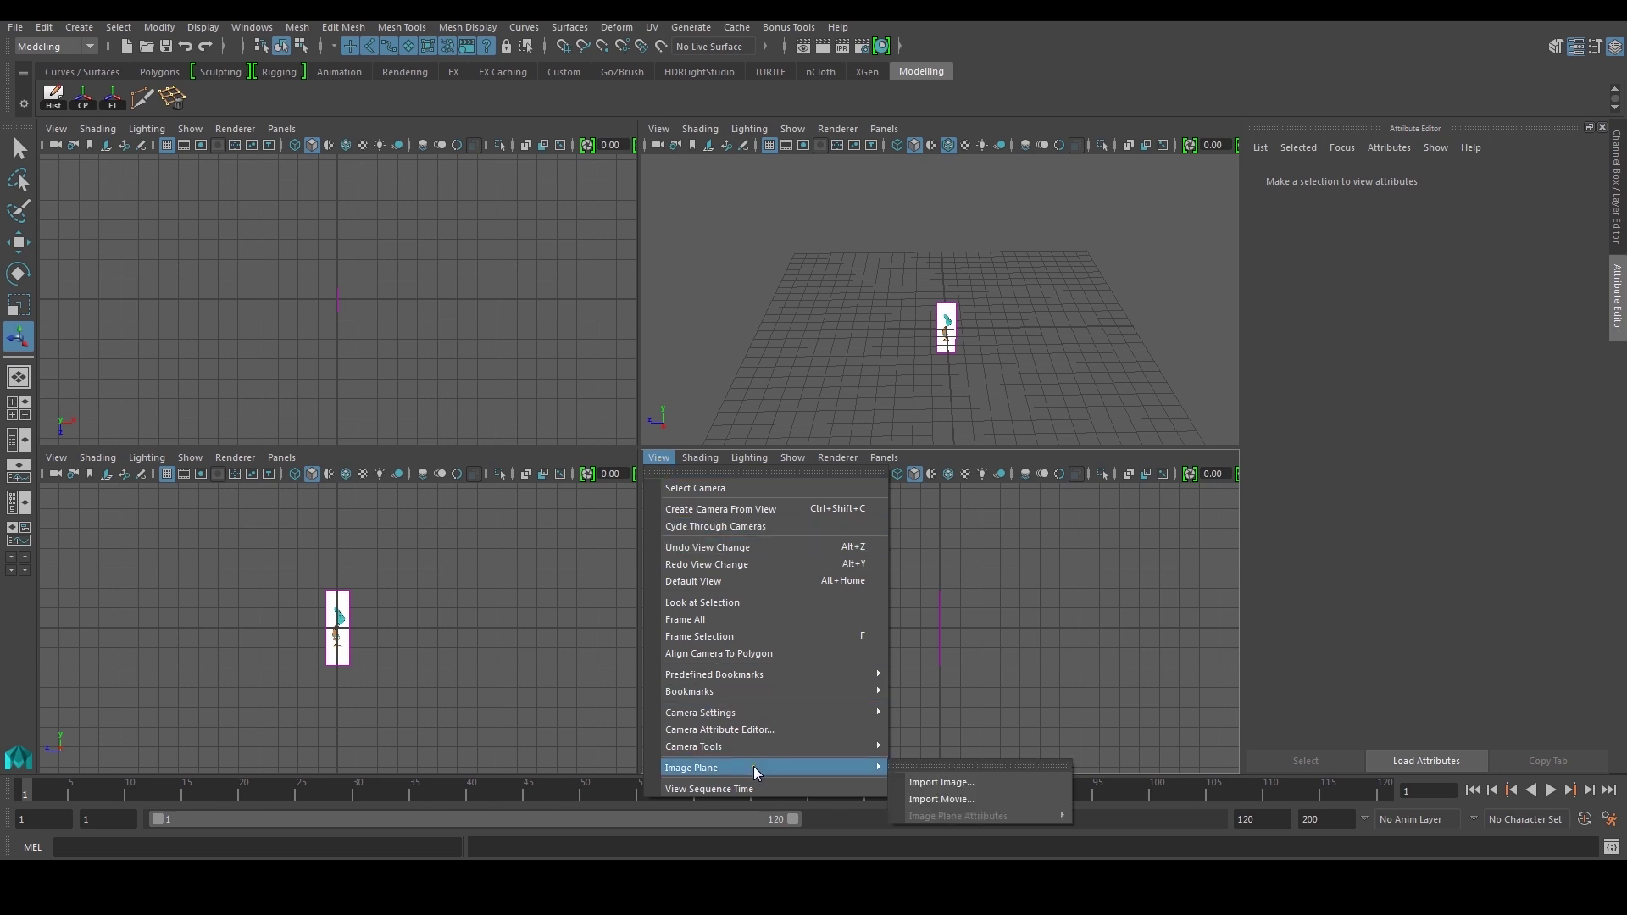
{"action": "left_click", "coordinate": [936, 783]}
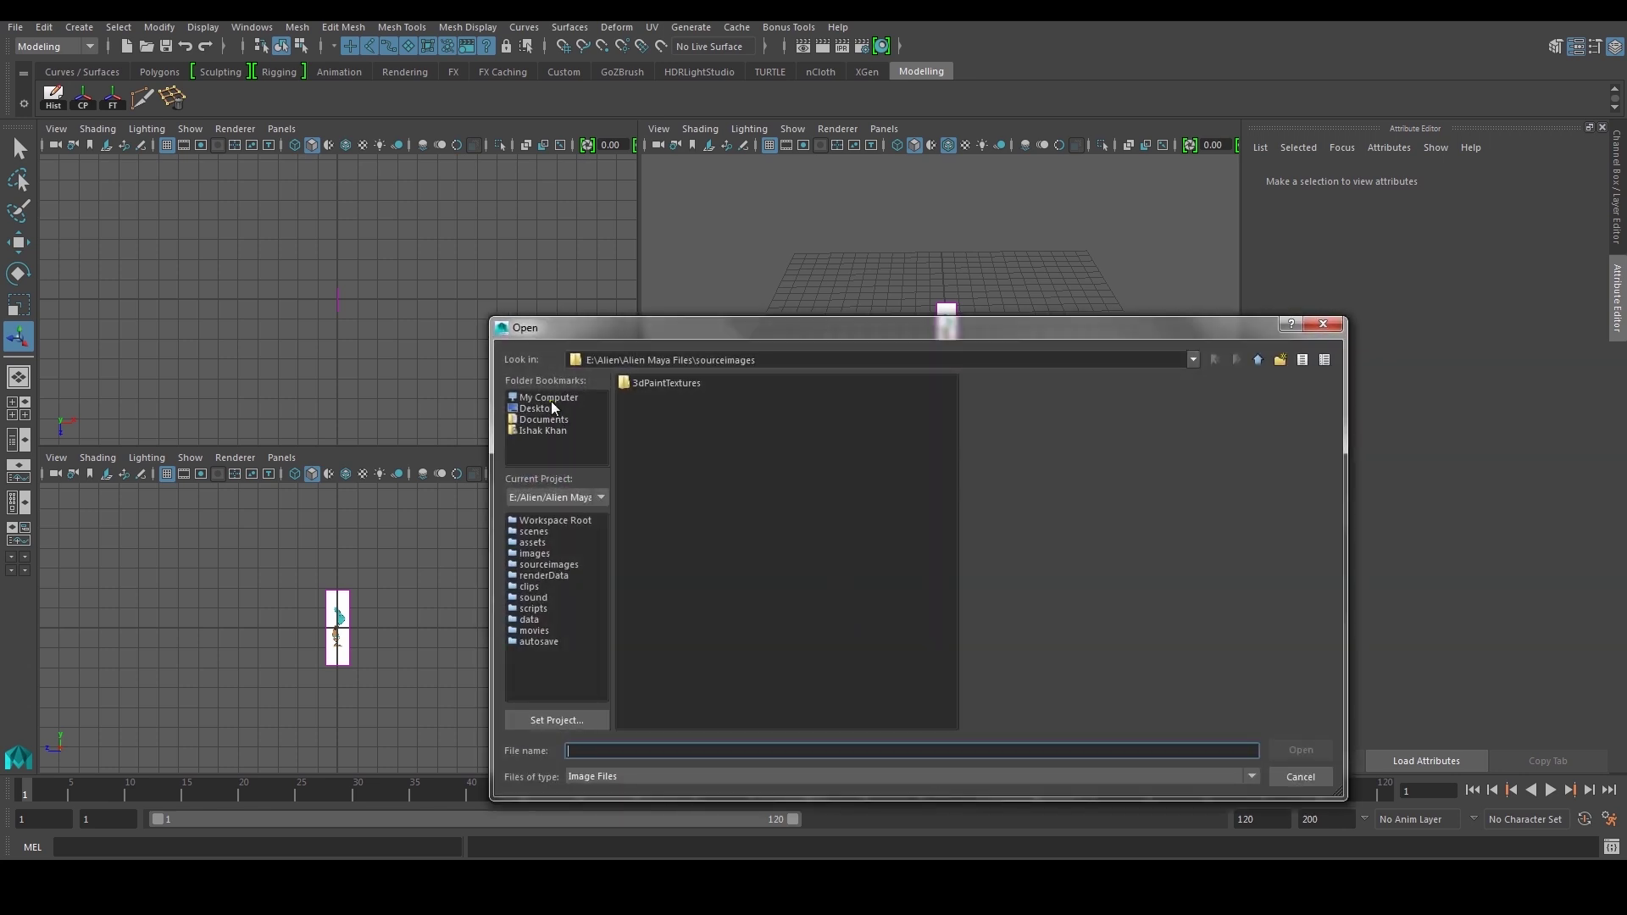
{"action": "left_click", "coordinate": [556, 398]}
{"action": "double_click", "coordinate": [640, 410]}
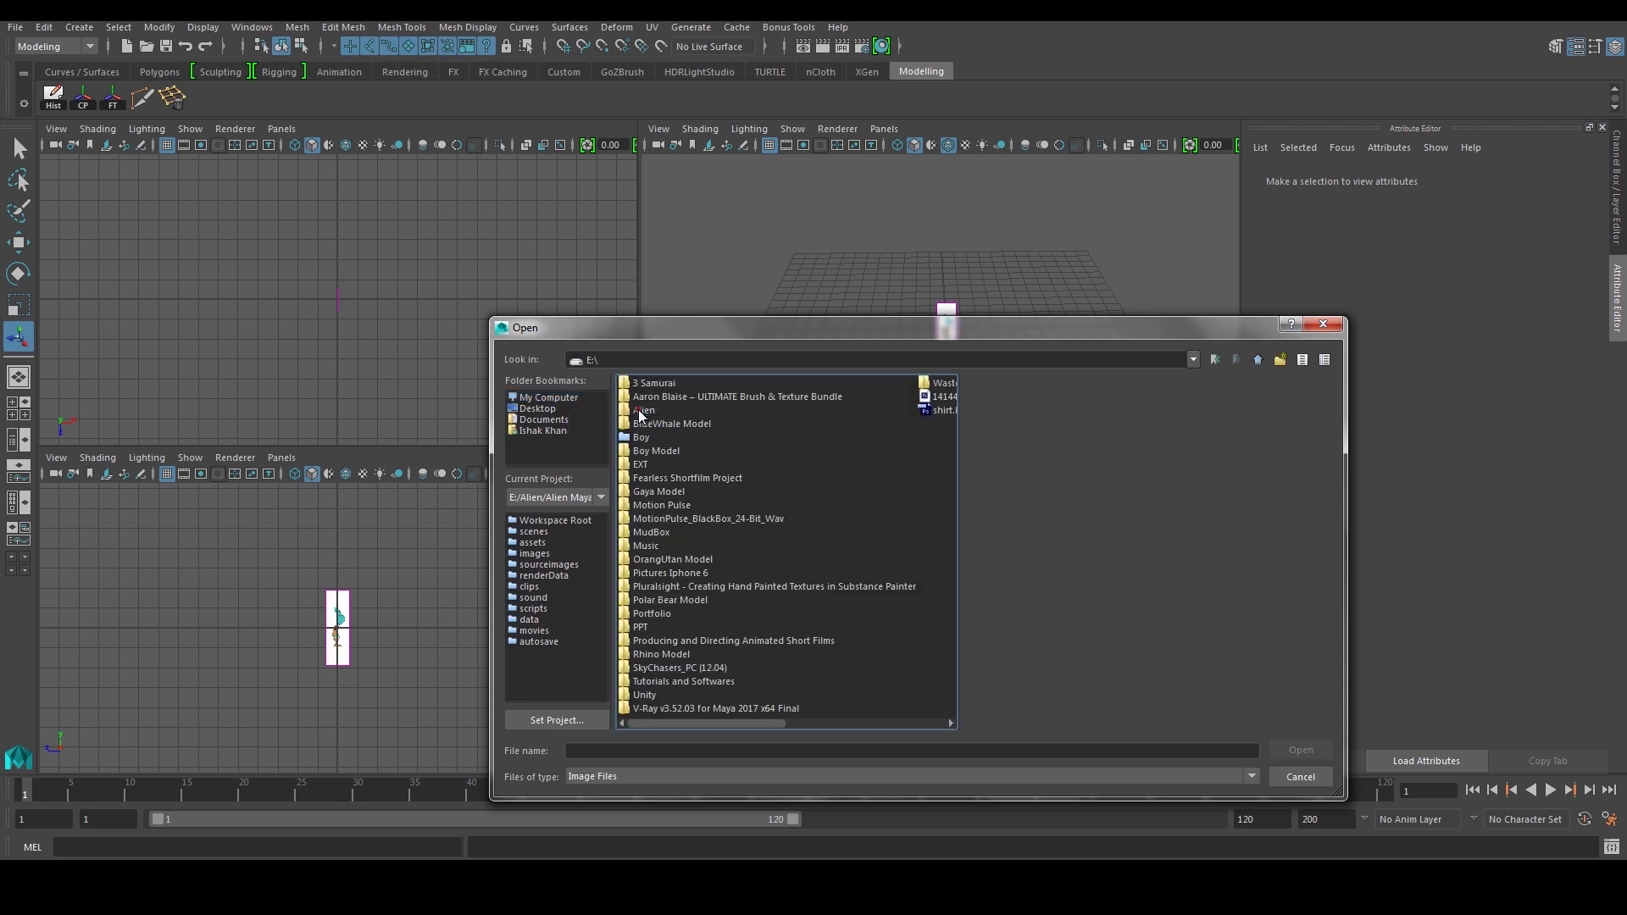
{"action": "double_click", "coordinate": [647, 409]}
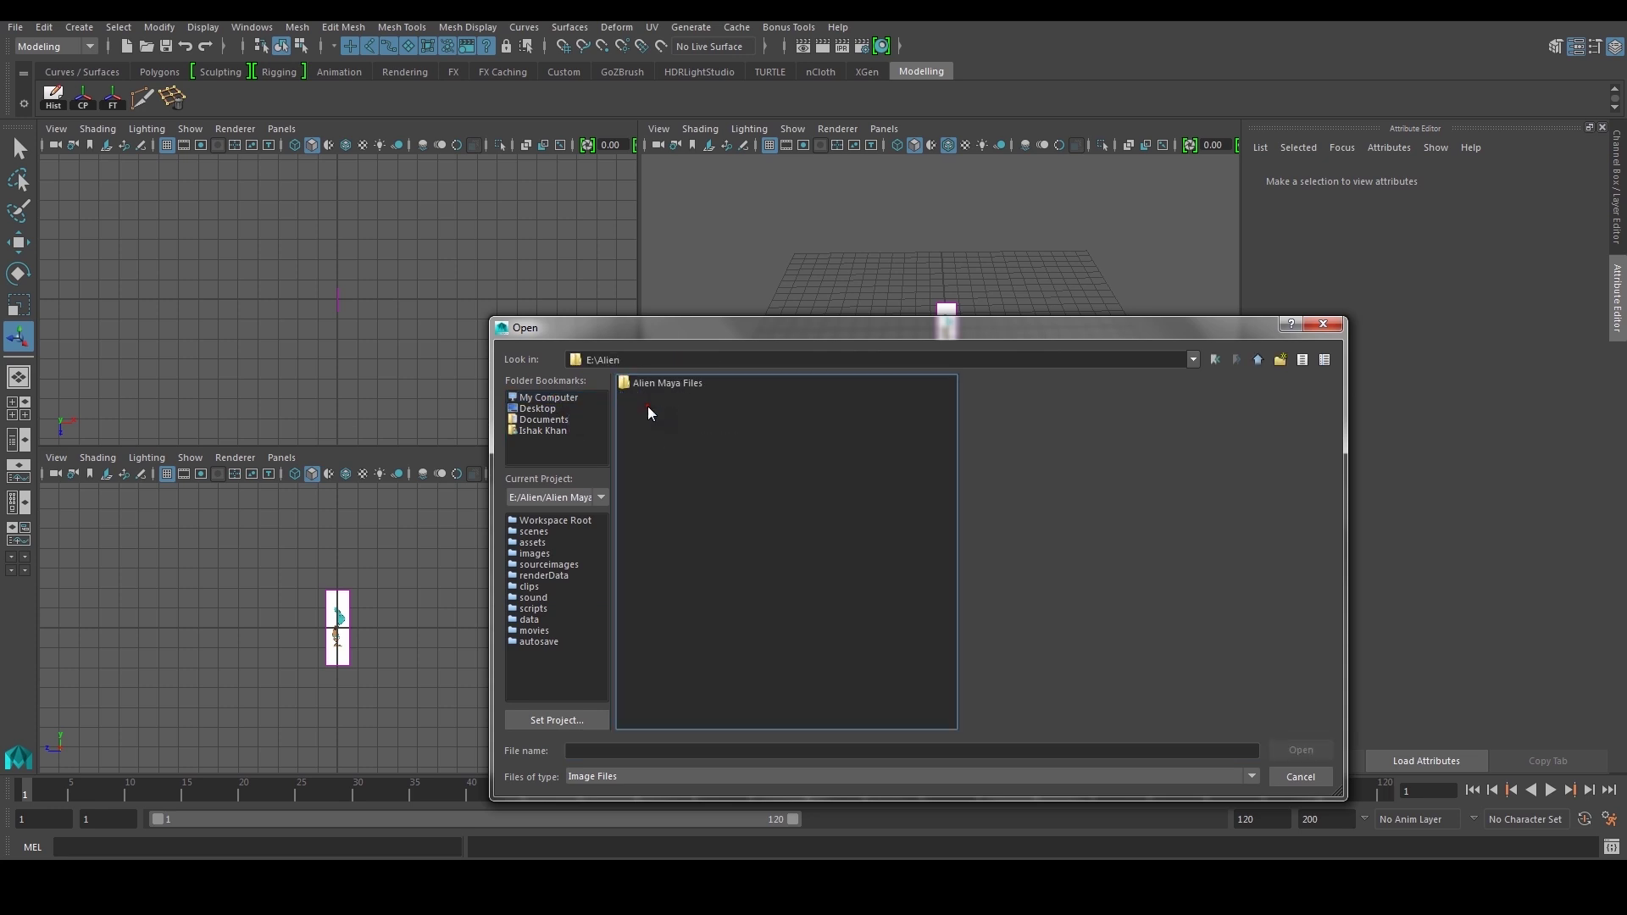
{"action": "double_click", "coordinate": [666, 383]}
{"action": "left_click", "coordinate": [660, 453]}
{"action": "double_click", "coordinate": [660, 455]}
{"action": "left_click", "coordinate": [662, 384]}
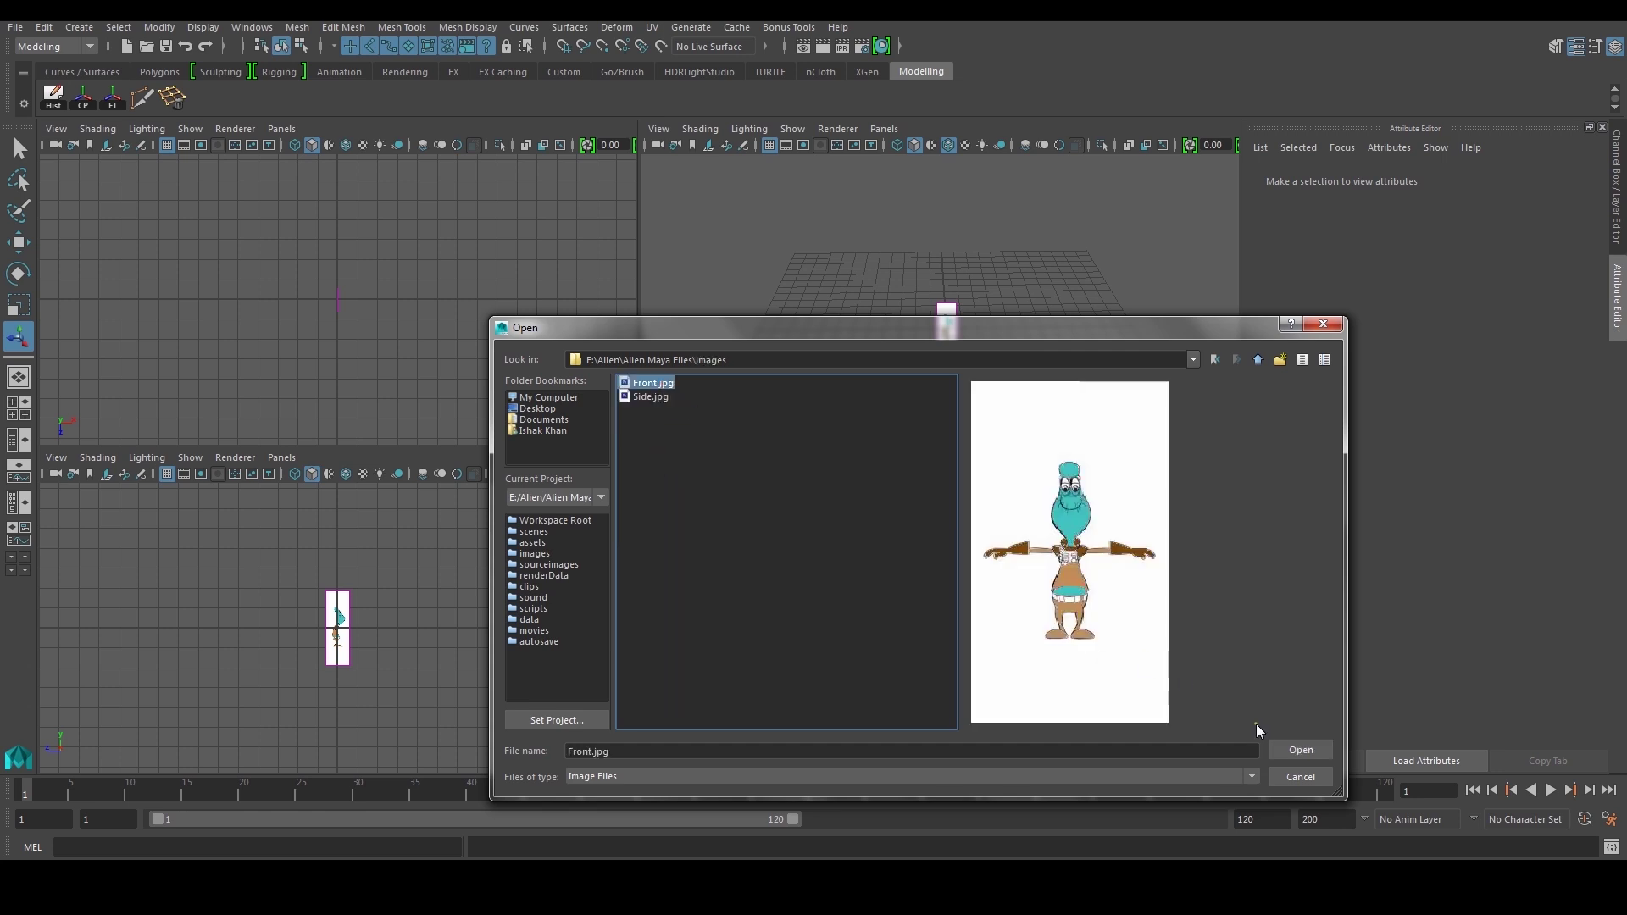
{"action": "left_click", "coordinate": [1301, 750]}
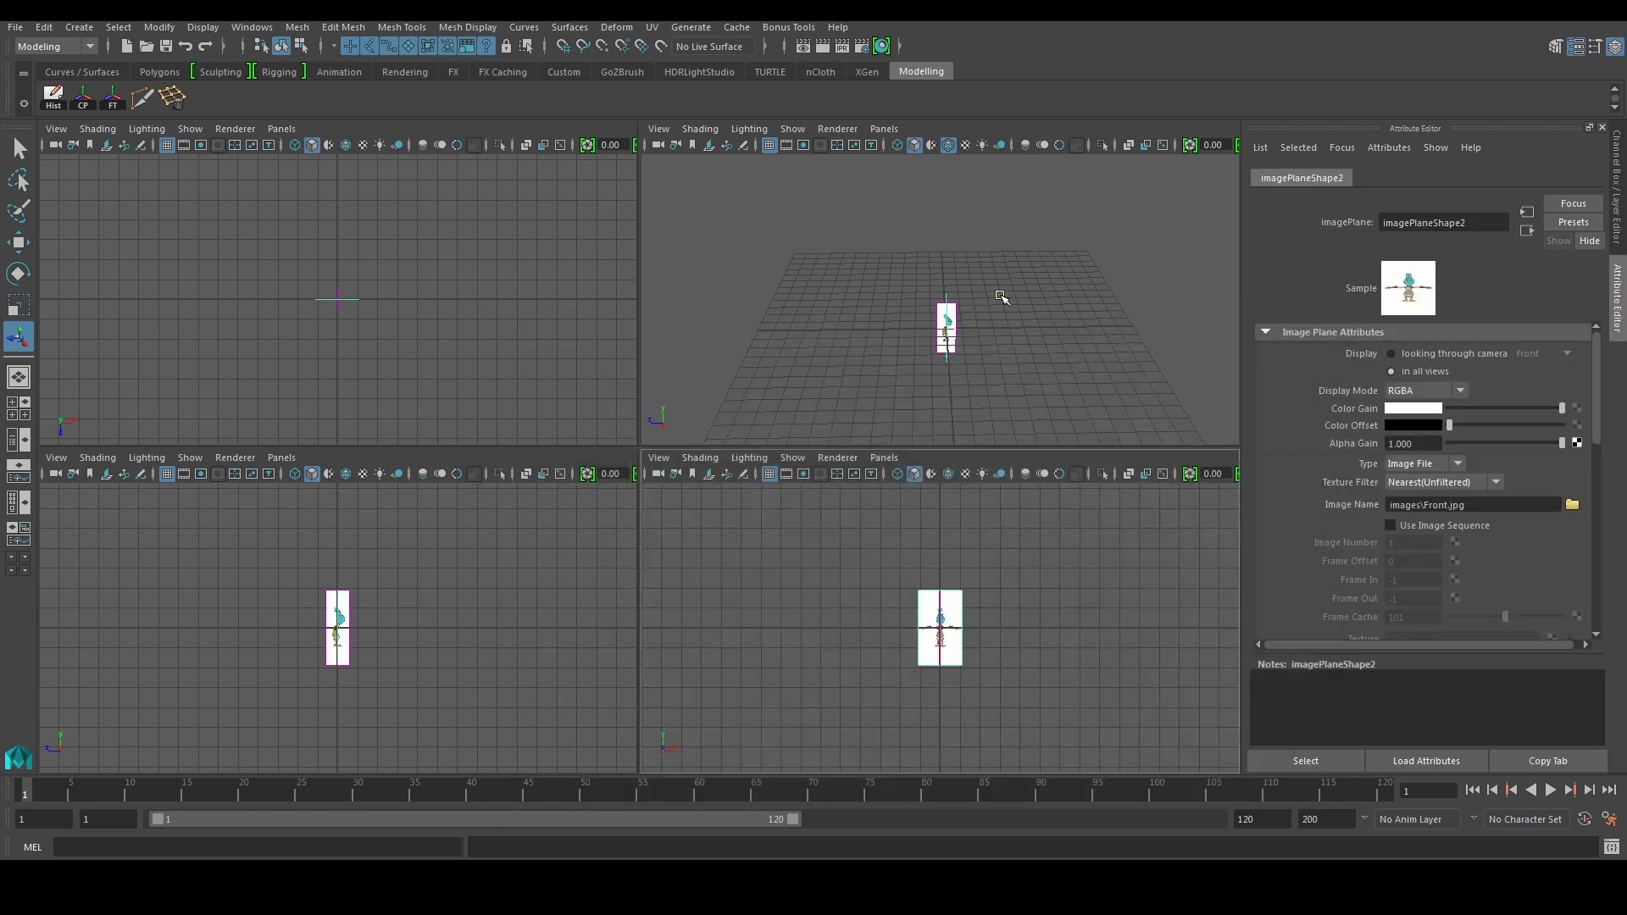
Step: Inspect the two crossing image planes in the perspective view and check the top view at full size
{"action": "scroll", "coordinate": [983, 309], "scroll_direction": "up", "scroll_amount": 5}
{"action": "left_click_drag", "start_coordinate": [959, 310], "coordinate": [932, 236], "text": "alt"}
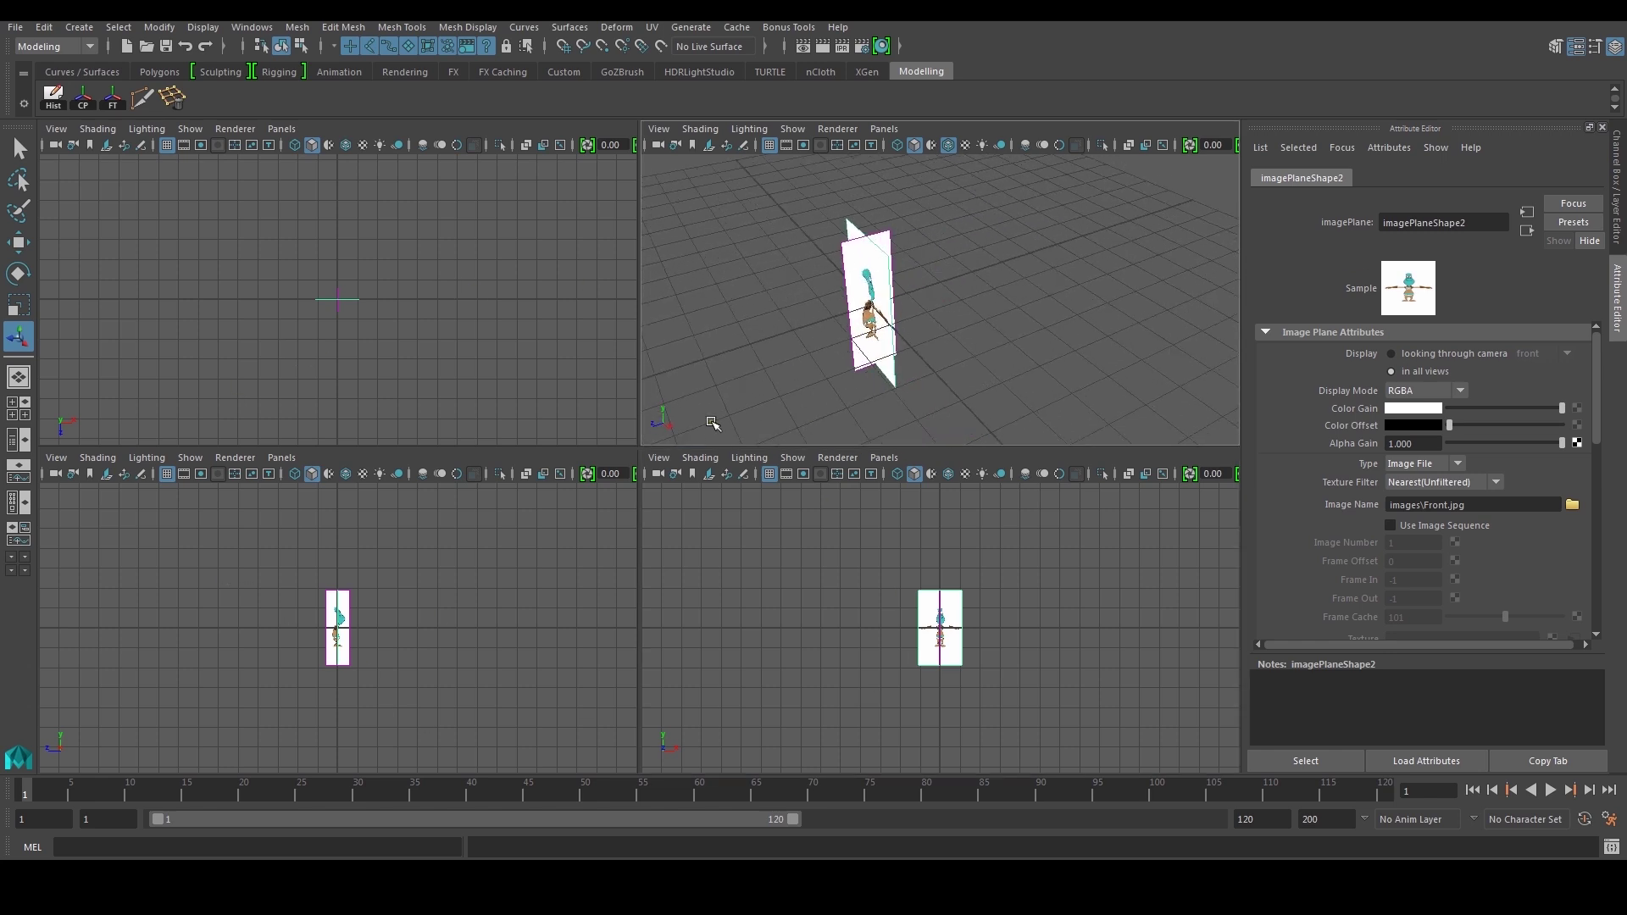
{"action": "left_click", "coordinate": [533, 359]}
{"action": "key", "text": "space"}
{"action": "key", "text": "space"}
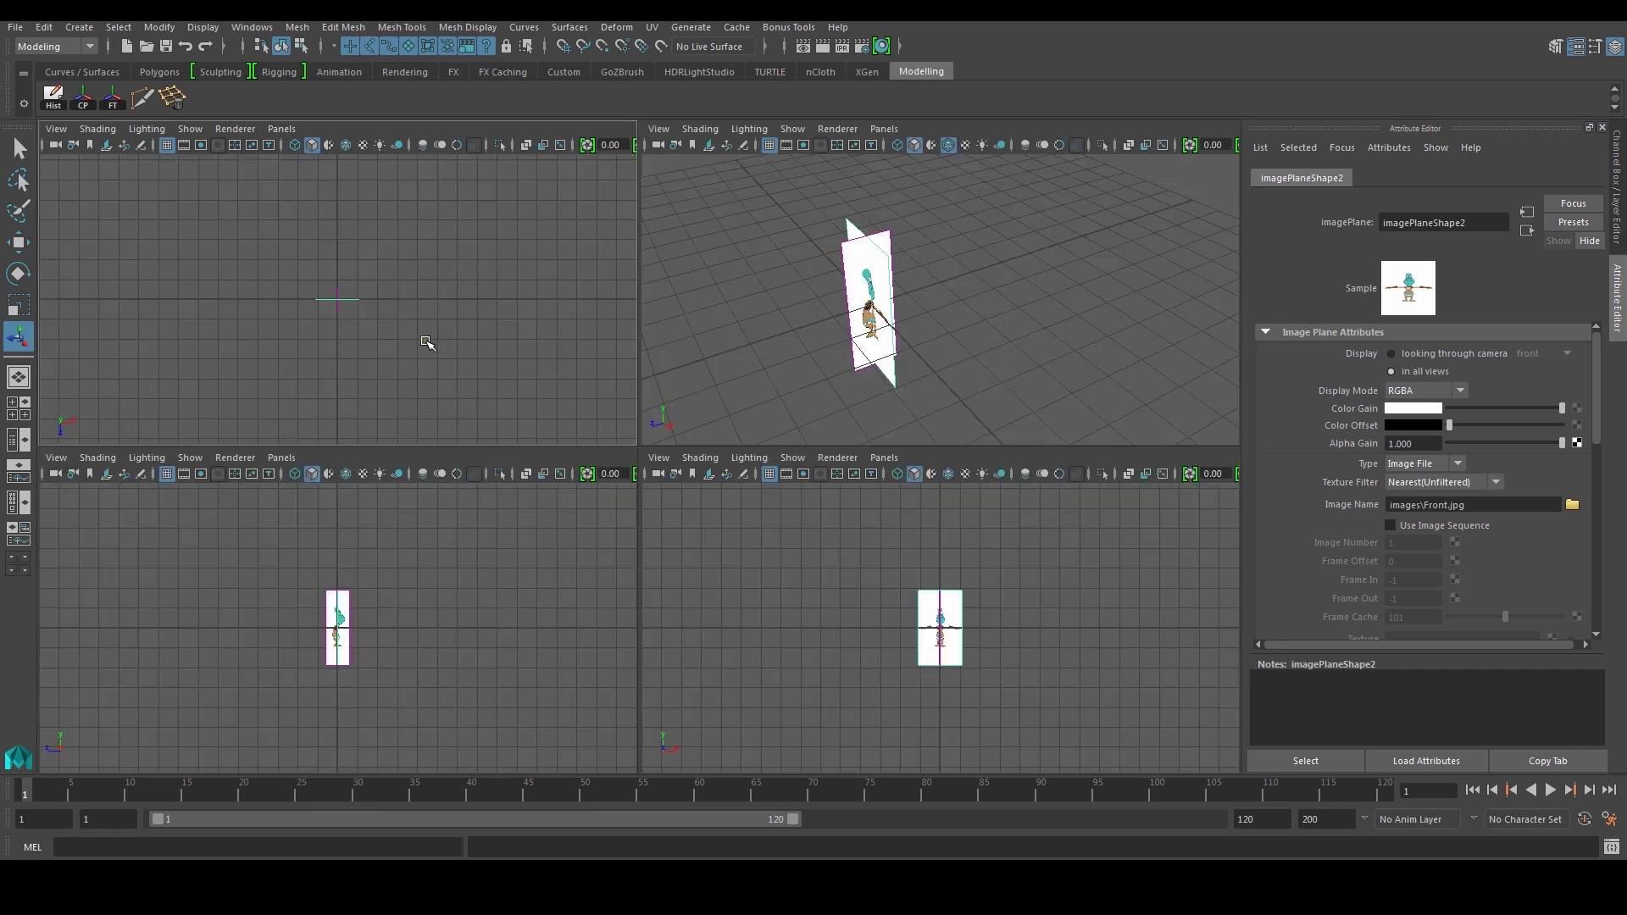
{"action": "key", "text": "space"}
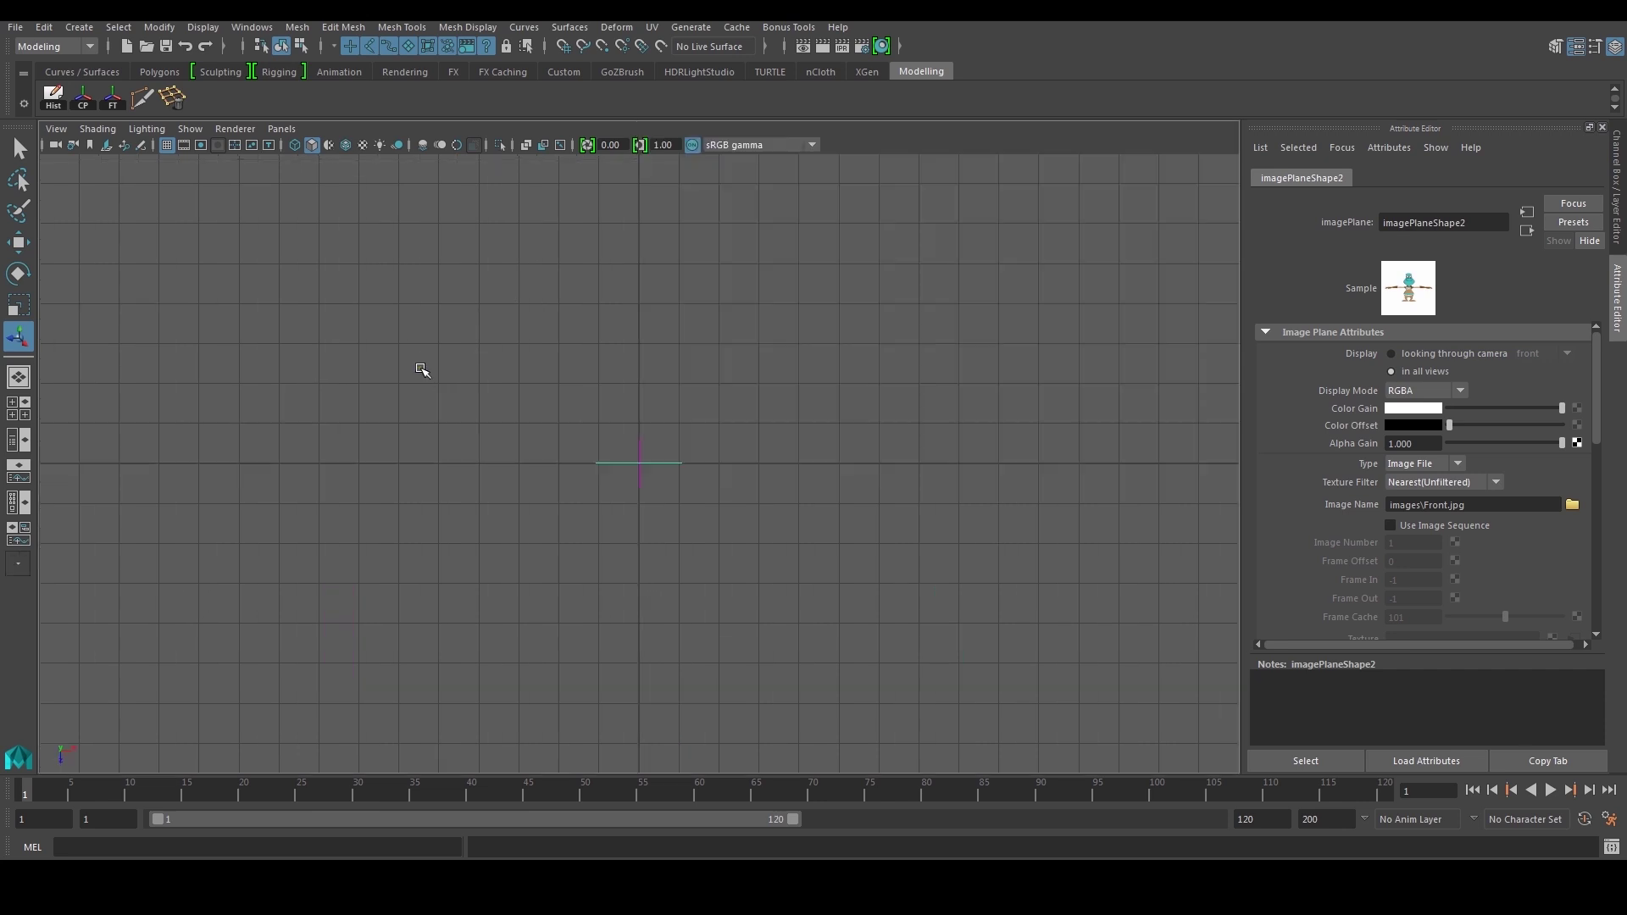
{"action": "key", "text": "space"}
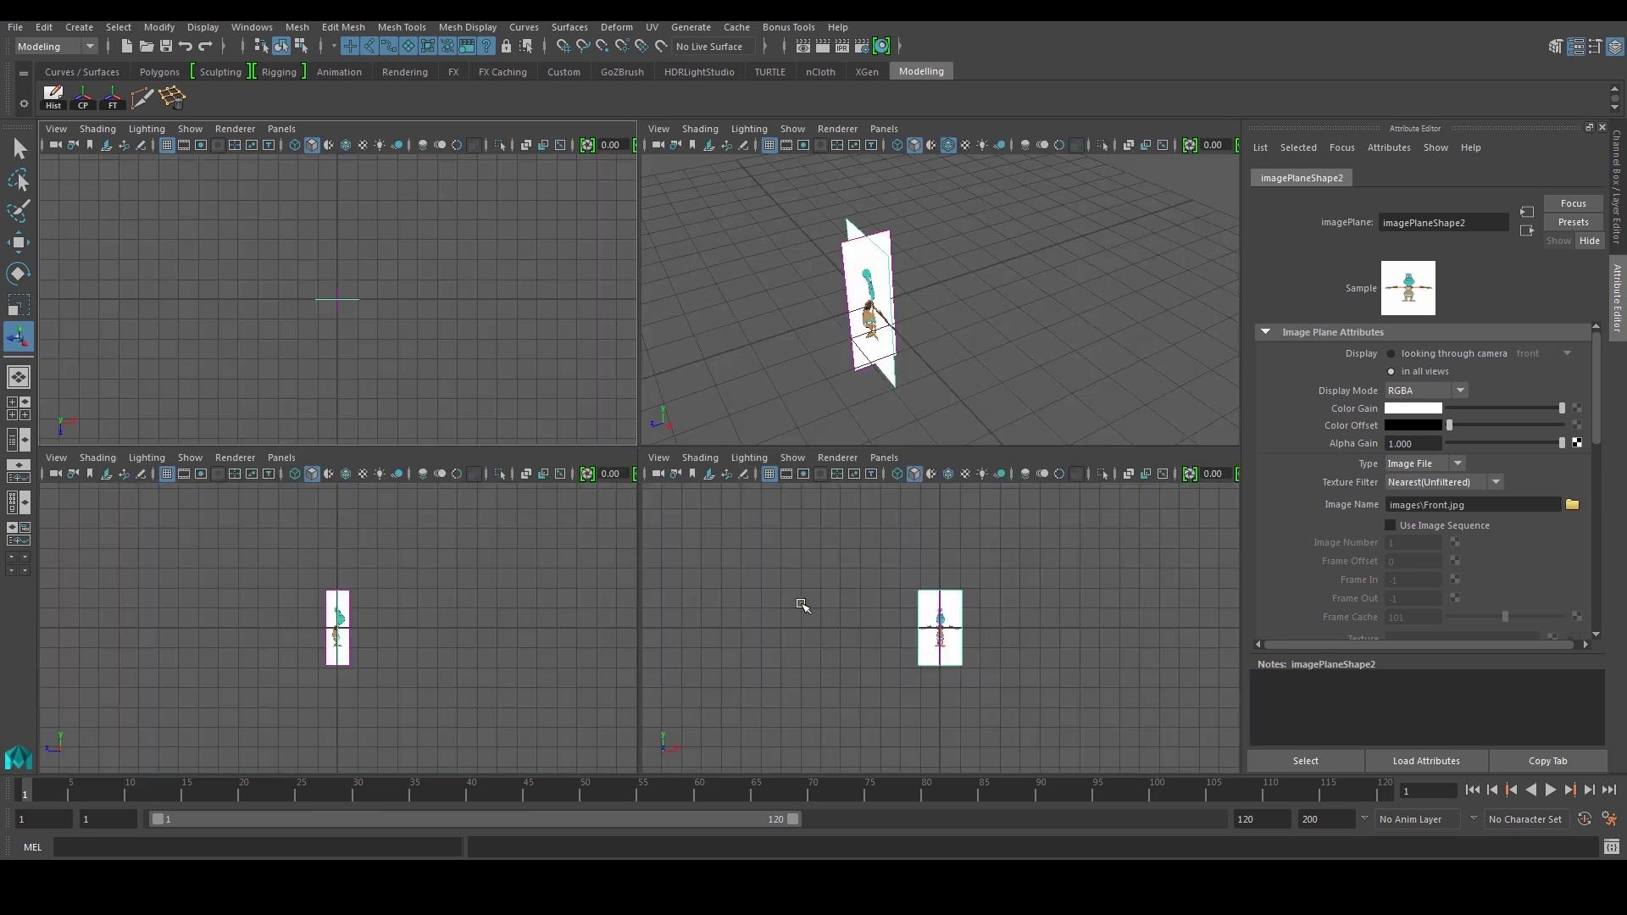
Step: Try the single-perspective and Outliner/perspective layouts, and return to the standard four-view layout
{"action": "left_click", "coordinate": [14, 413]}
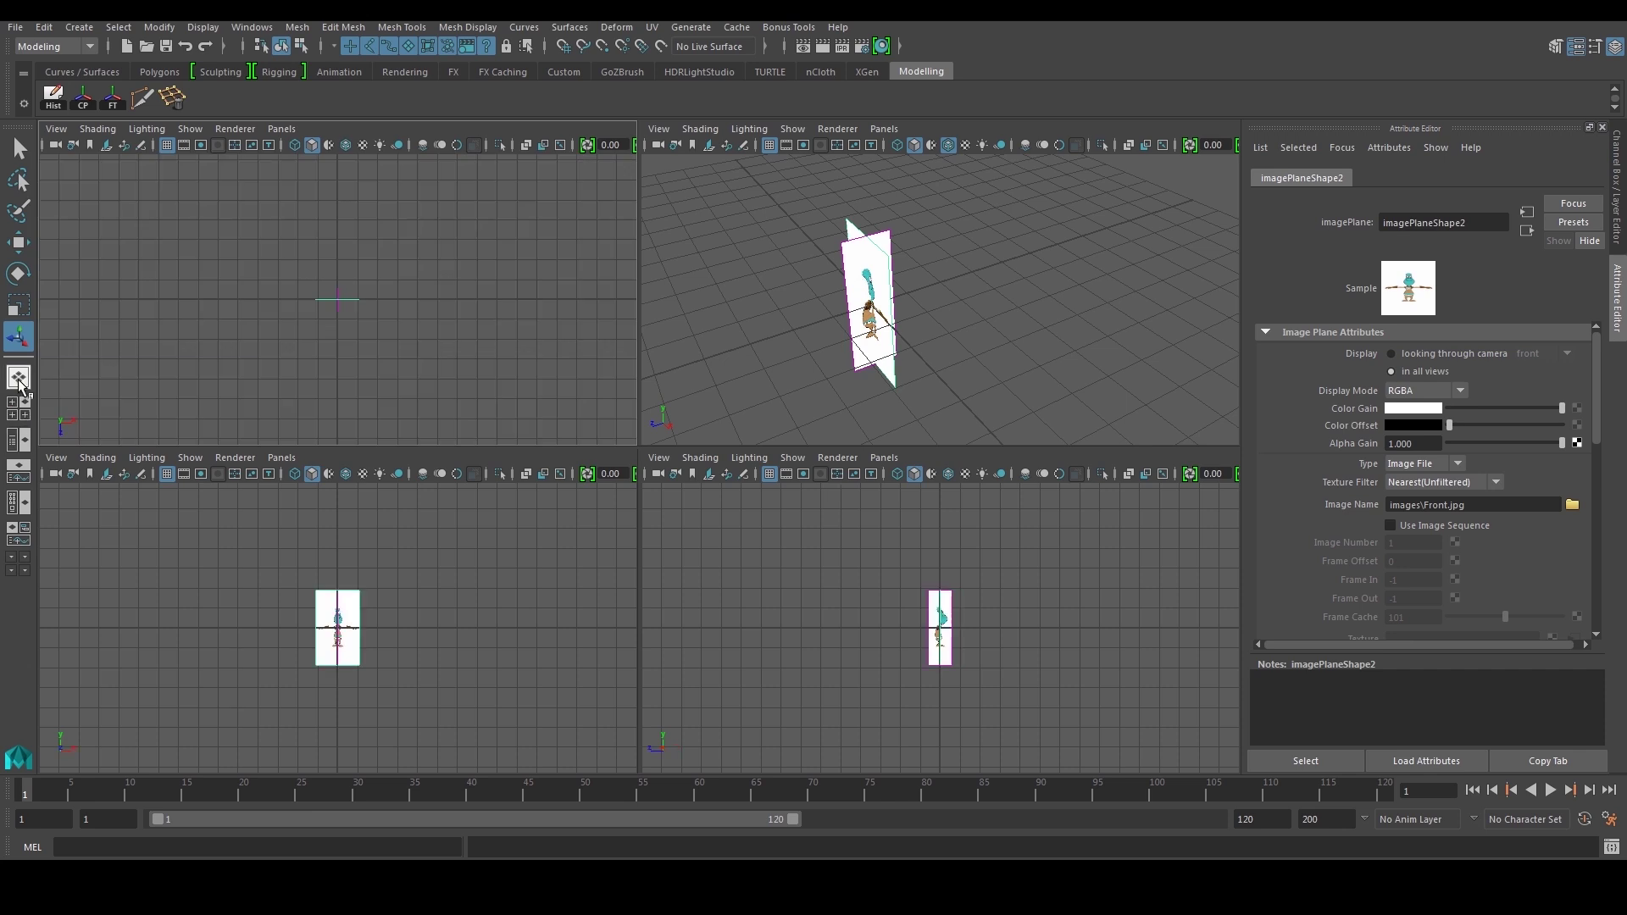
{"action": "left_click", "coordinate": [18, 377]}
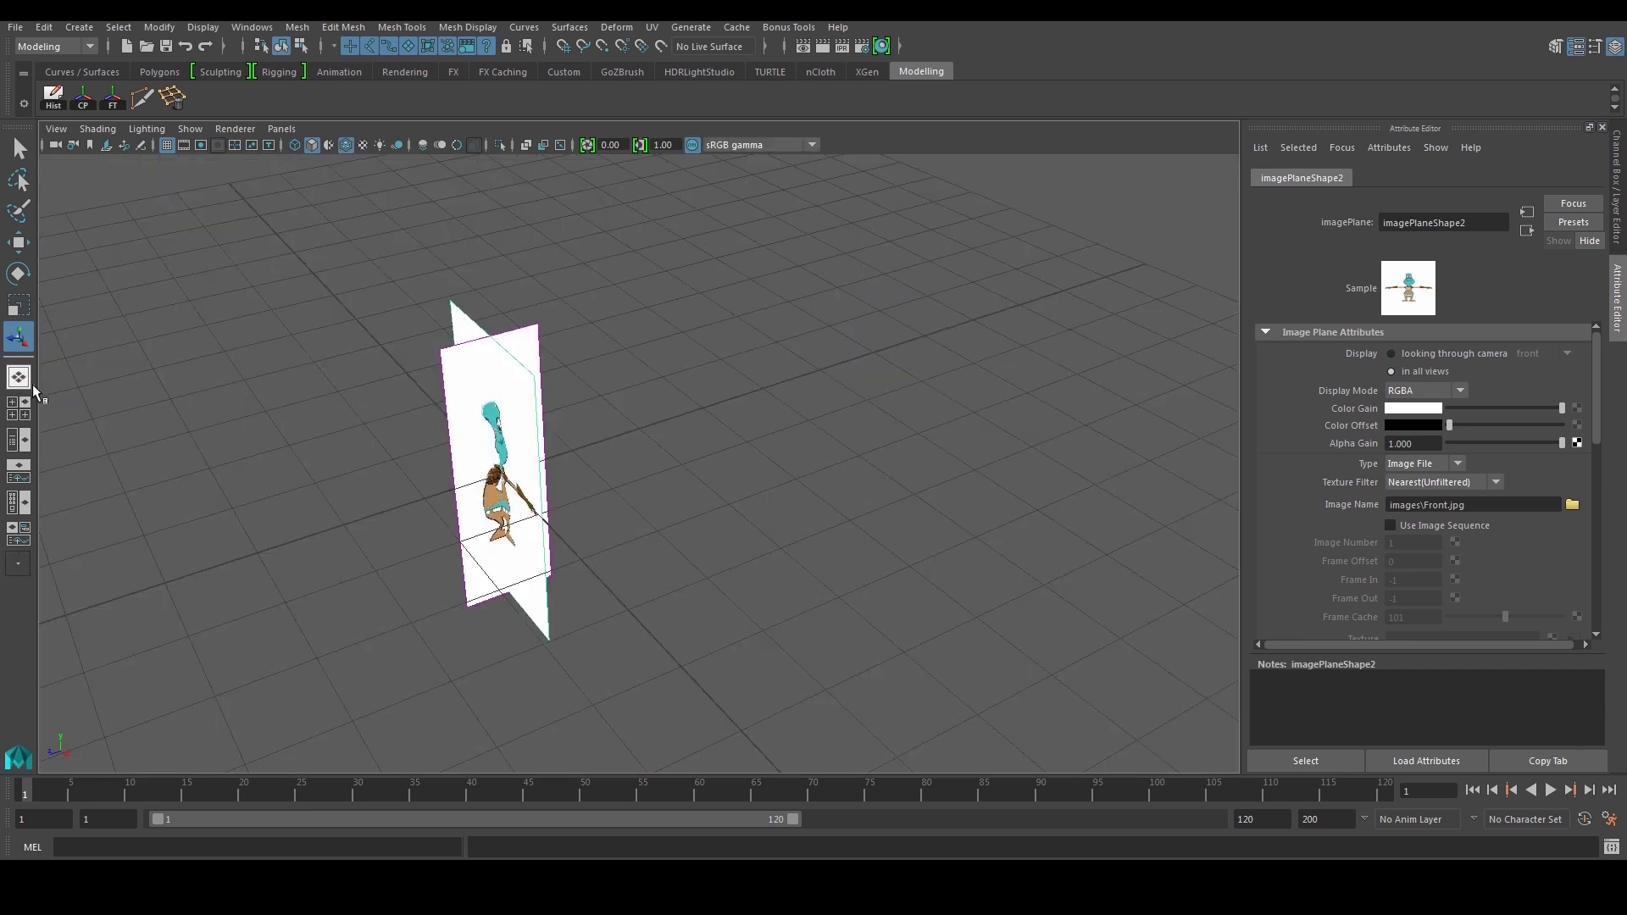
{"action": "key", "text": "space"}
{"action": "key", "text": "space"}
{"action": "left_click", "coordinate": [19, 440]}
{"action": "key", "text": "space"}
{"action": "key", "text": "space"}
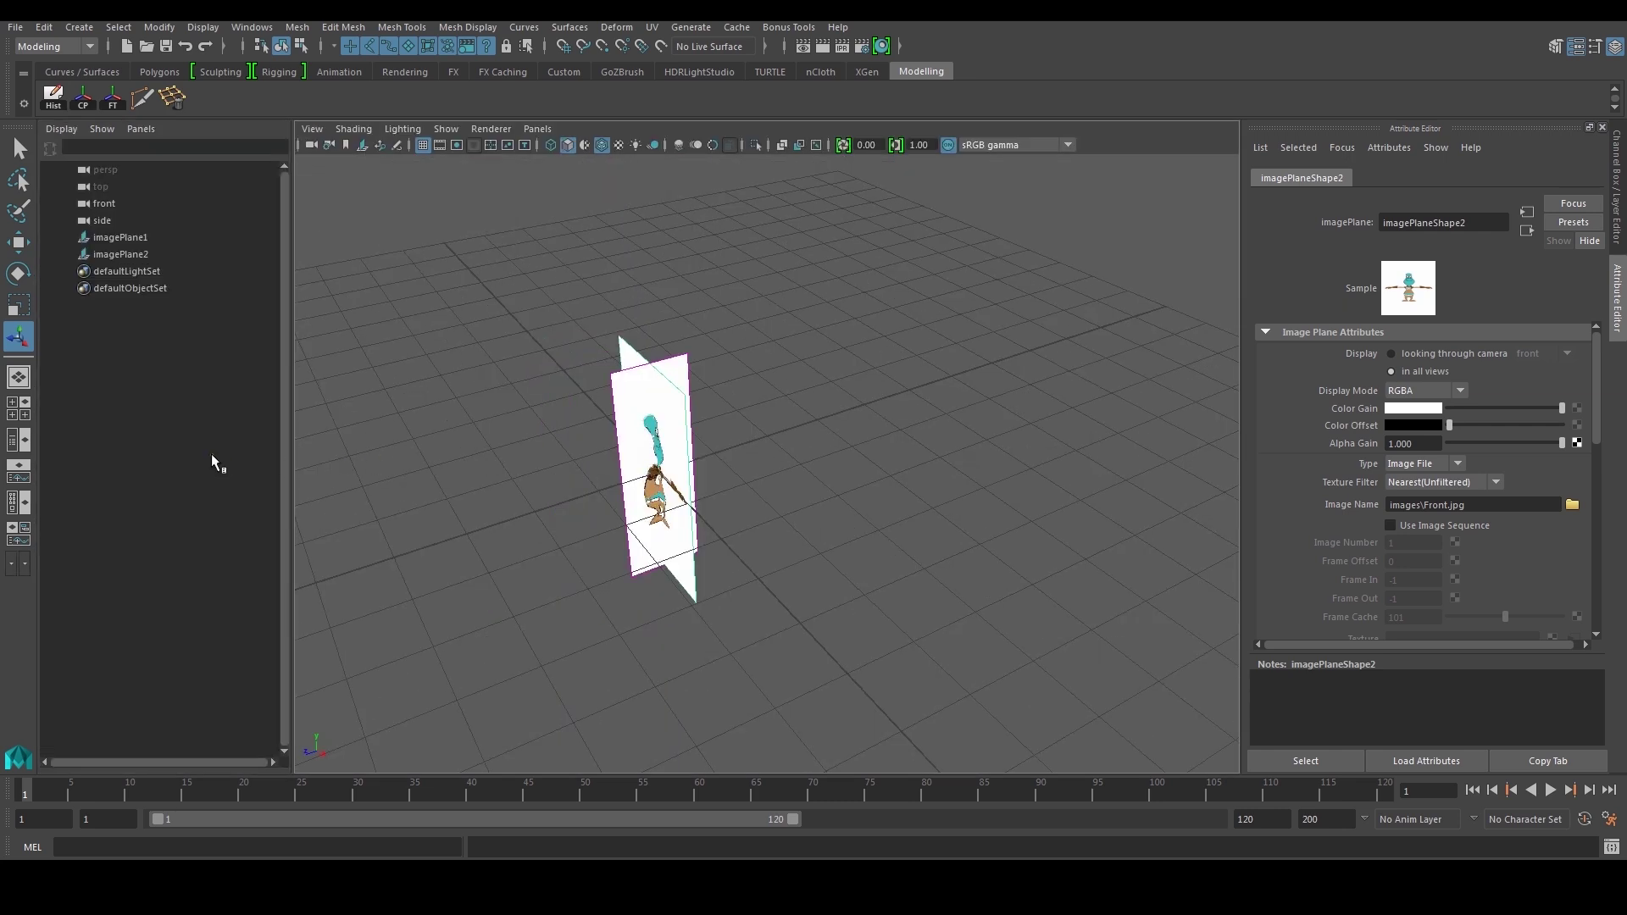
{"action": "left_click", "coordinate": [20, 415]}
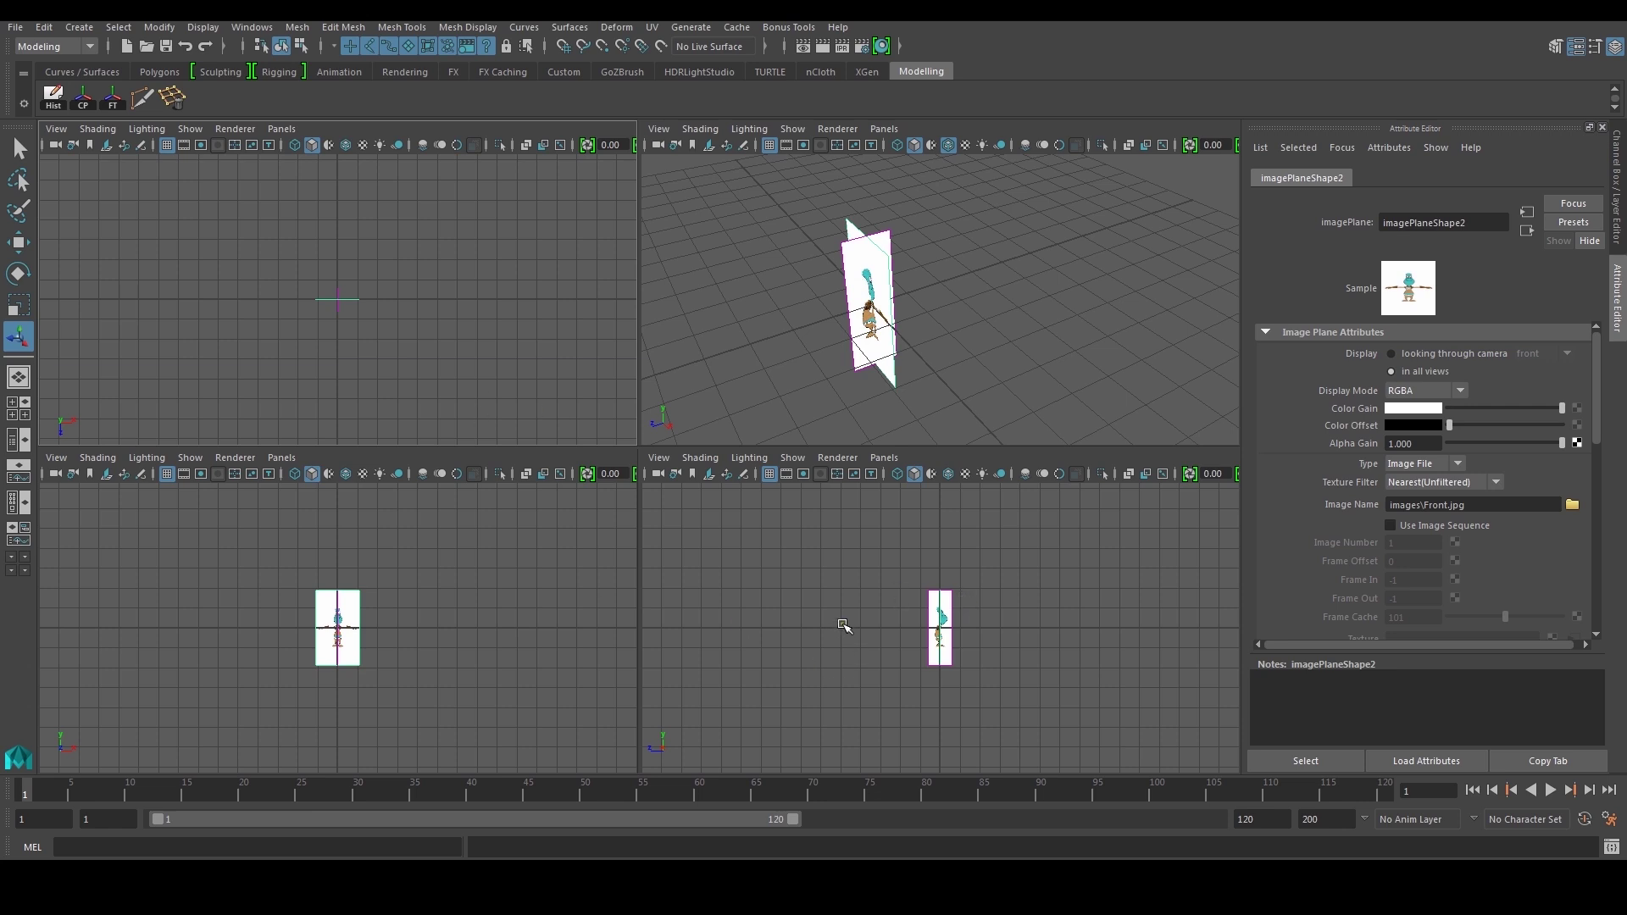
Step: Select the side image plane in the perspective view and maximise that viewport
{"action": "scroll", "coordinate": [915, 288], "scroll_direction": "up", "scroll_amount": 4}
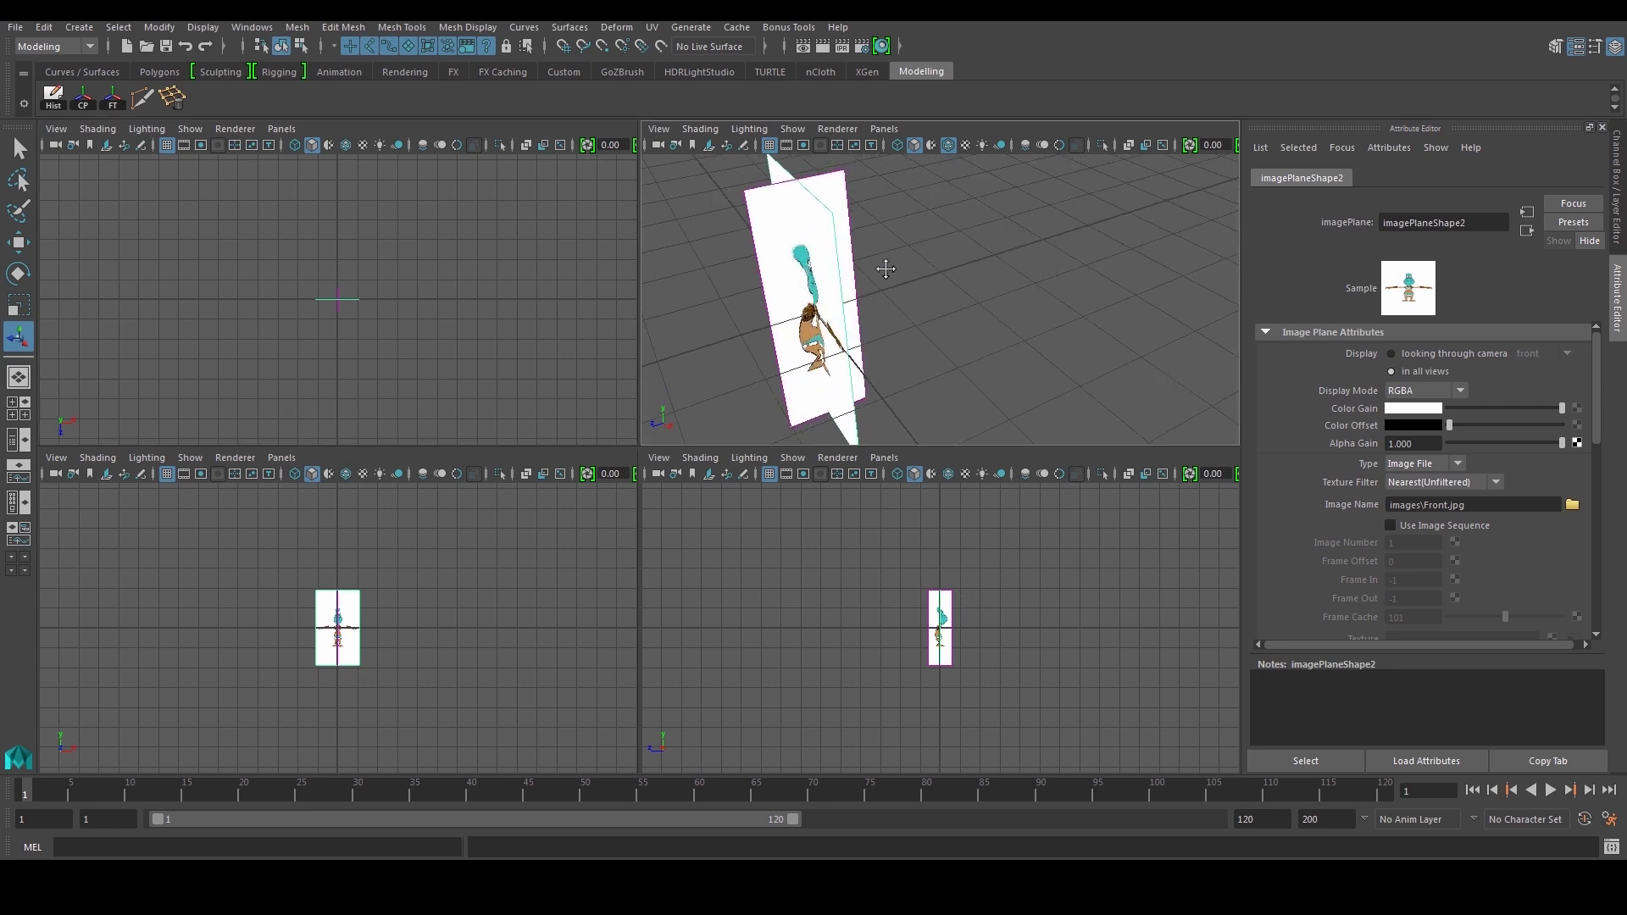
{"action": "left_click", "coordinate": [926, 260]}
{"action": "left_click_drag", "start_coordinate": [883, 227], "coordinate": [862, 254], "text": "alt"}
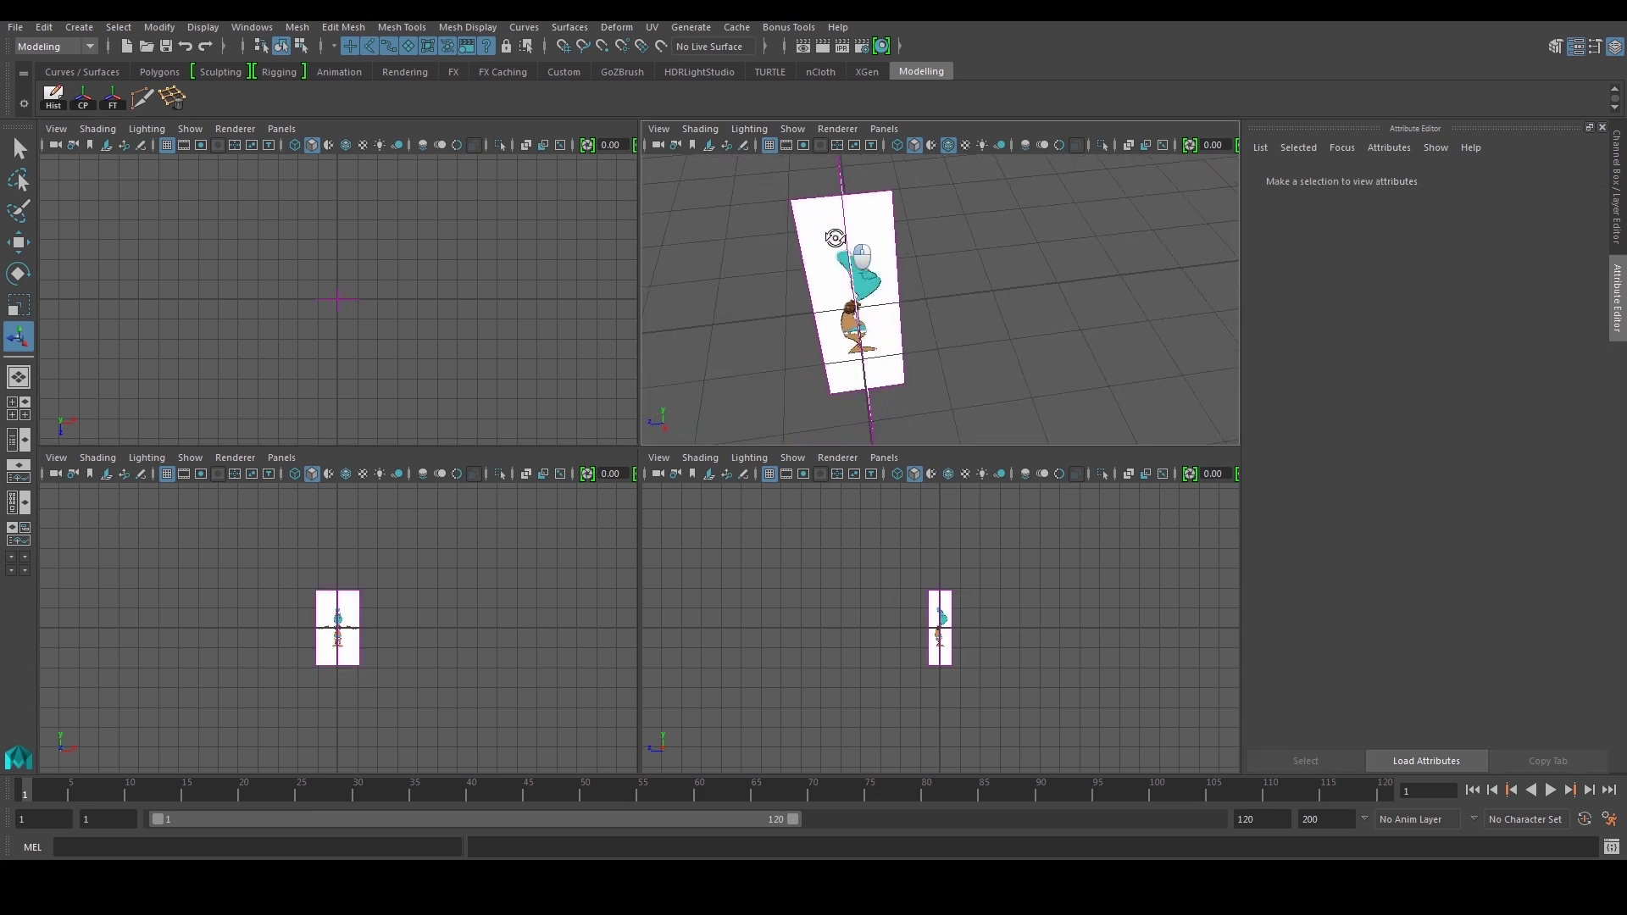
{"action": "left_click", "coordinate": [883, 204]}
{"action": "scroll", "coordinate": [898, 246], "scroll_direction": "down", "scroll_amount": 4}
{"action": "mouse_move", "coordinate": [898, 261]}
{"action": "left_mouse_down", "text": "alt"}
{"action": "mouse_move", "coordinate": [930, 265]}
{"action": "mouse_move", "coordinate": [908, 280]}
{"action": "left_mouse_up", "text": "alt"}
{"action": "key", "text": "space"}
{"action": "left_click_drag", "start_coordinate": [613, 438], "coordinate": [575, 463], "text": "alt"}
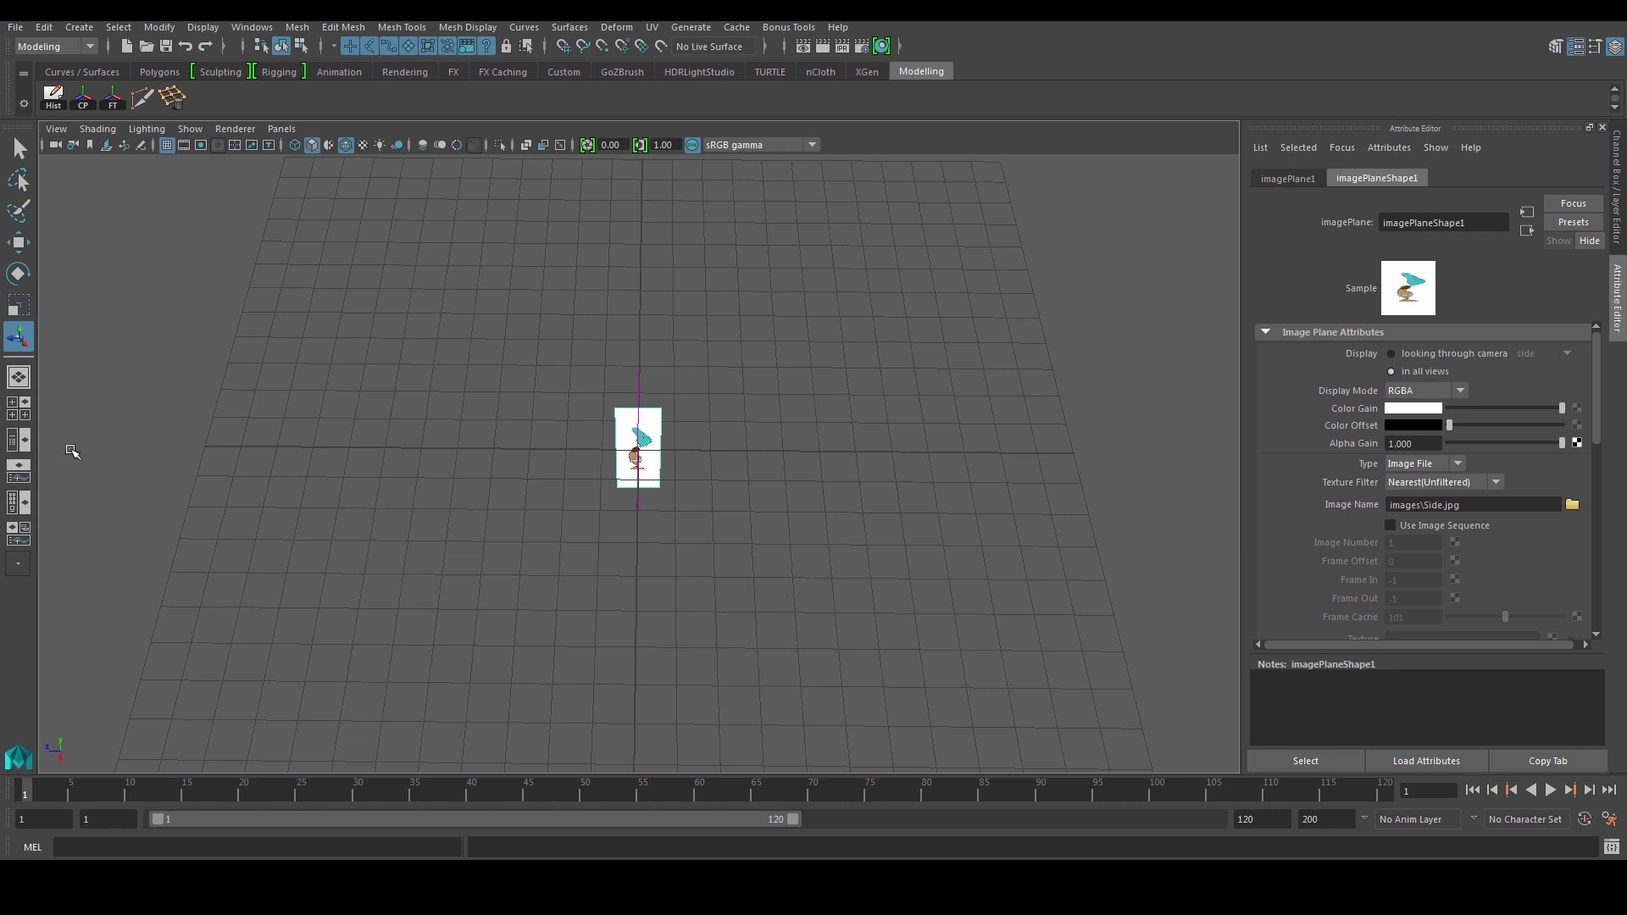
{"action": "scroll", "coordinate": [683, 440], "scroll_direction": "up", "scroll_amount": 2}
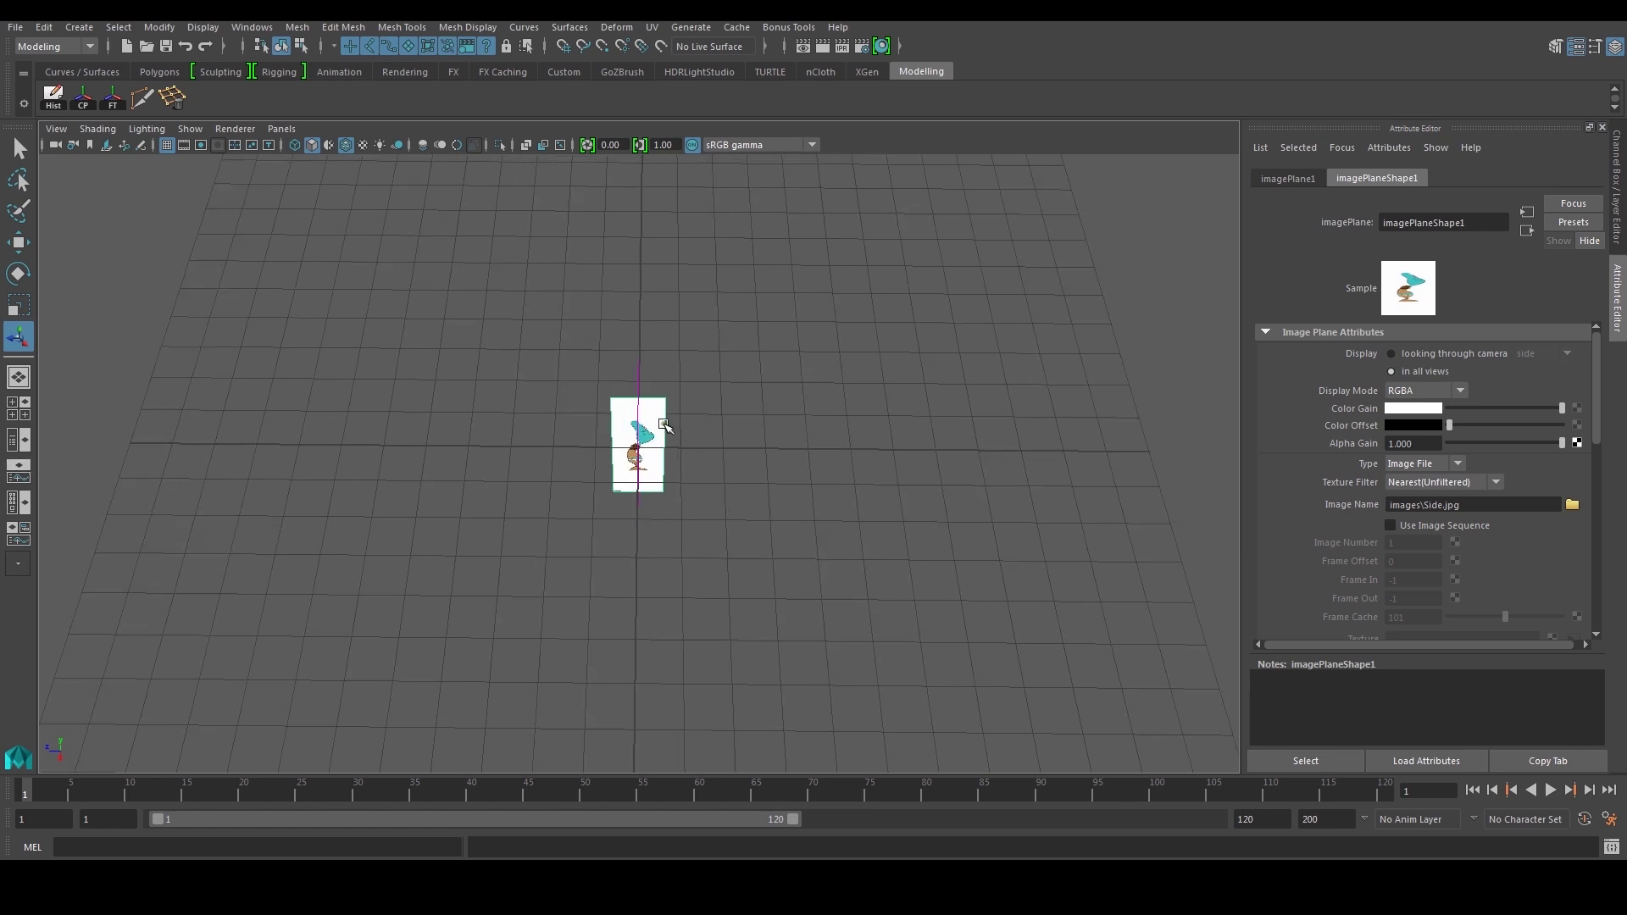
{"action": "scroll", "coordinate": [749, 423], "scroll_direction": "up", "scroll_amount": 3}
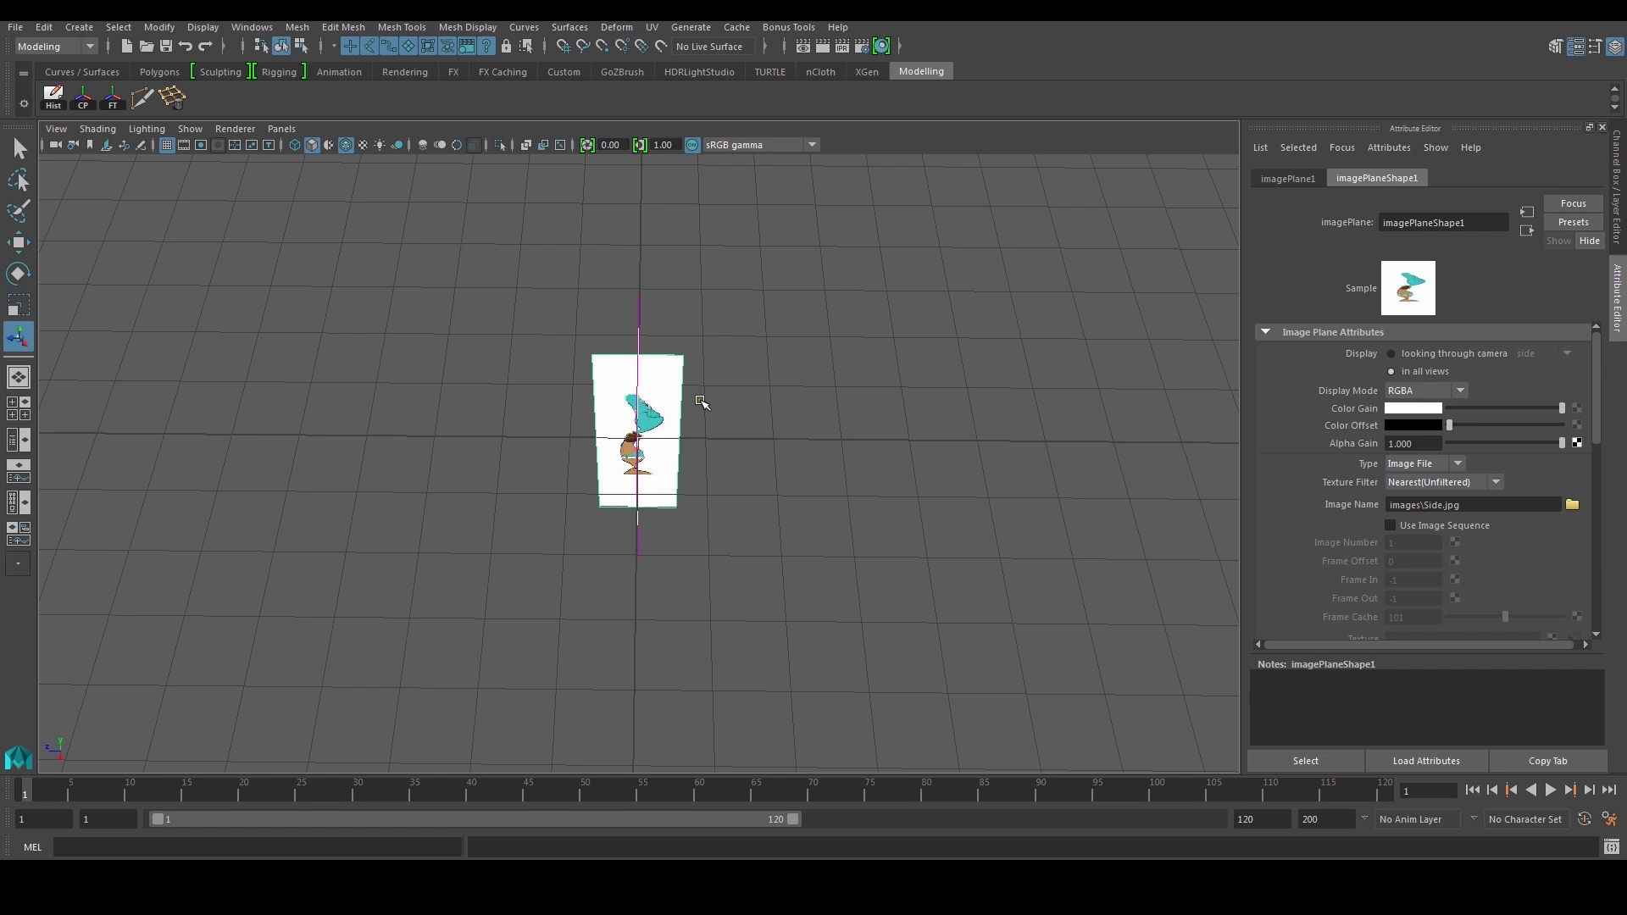
Step: Mirror the side image plane by setting its Scale X to -1, and inspect both planes up close
{"action": "left_click", "coordinate": [739, 397]}
{"action": "left_click_drag", "start_coordinate": [664, 339], "coordinate": [687, 413]}
{"action": "left_click", "coordinate": [710, 387]}
{"action": "key", "text": "ctrl+a"}
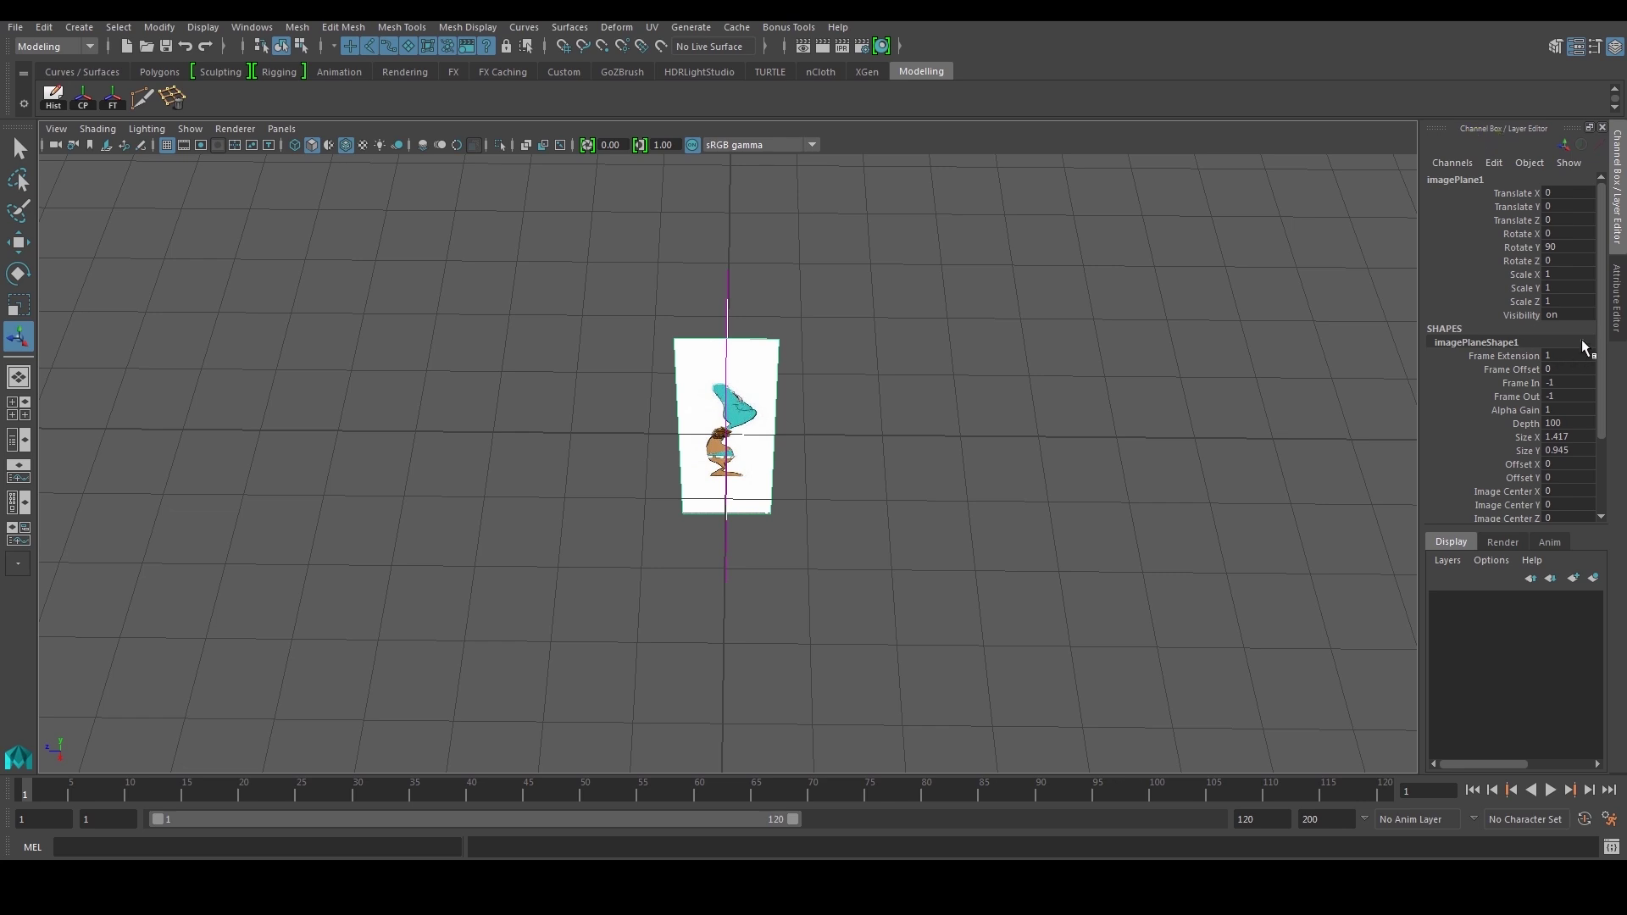
{"action": "scroll", "coordinate": [1597, 327], "scroll_direction": "down", "scroll_amount": 2}
{"action": "scroll", "coordinate": [1597, 324], "scroll_direction": "up", "scroll_amount": 2}
{"action": "left_click", "coordinate": [1525, 275]}
{"action": "key", "text": "f"}
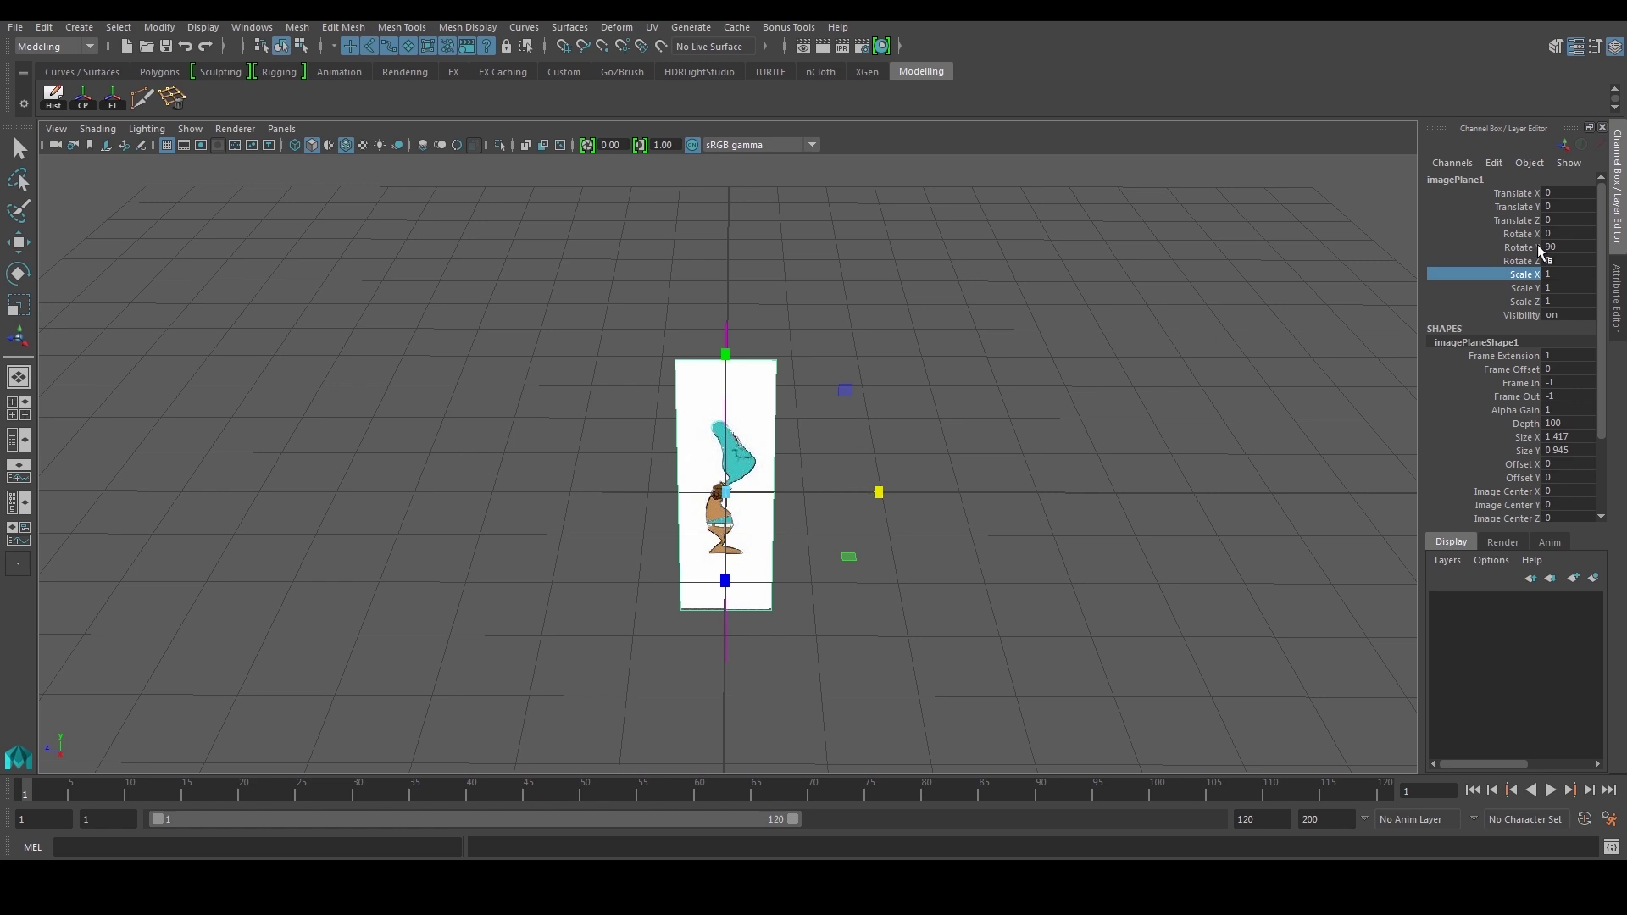
{"action": "left_click", "coordinate": [1570, 274]}
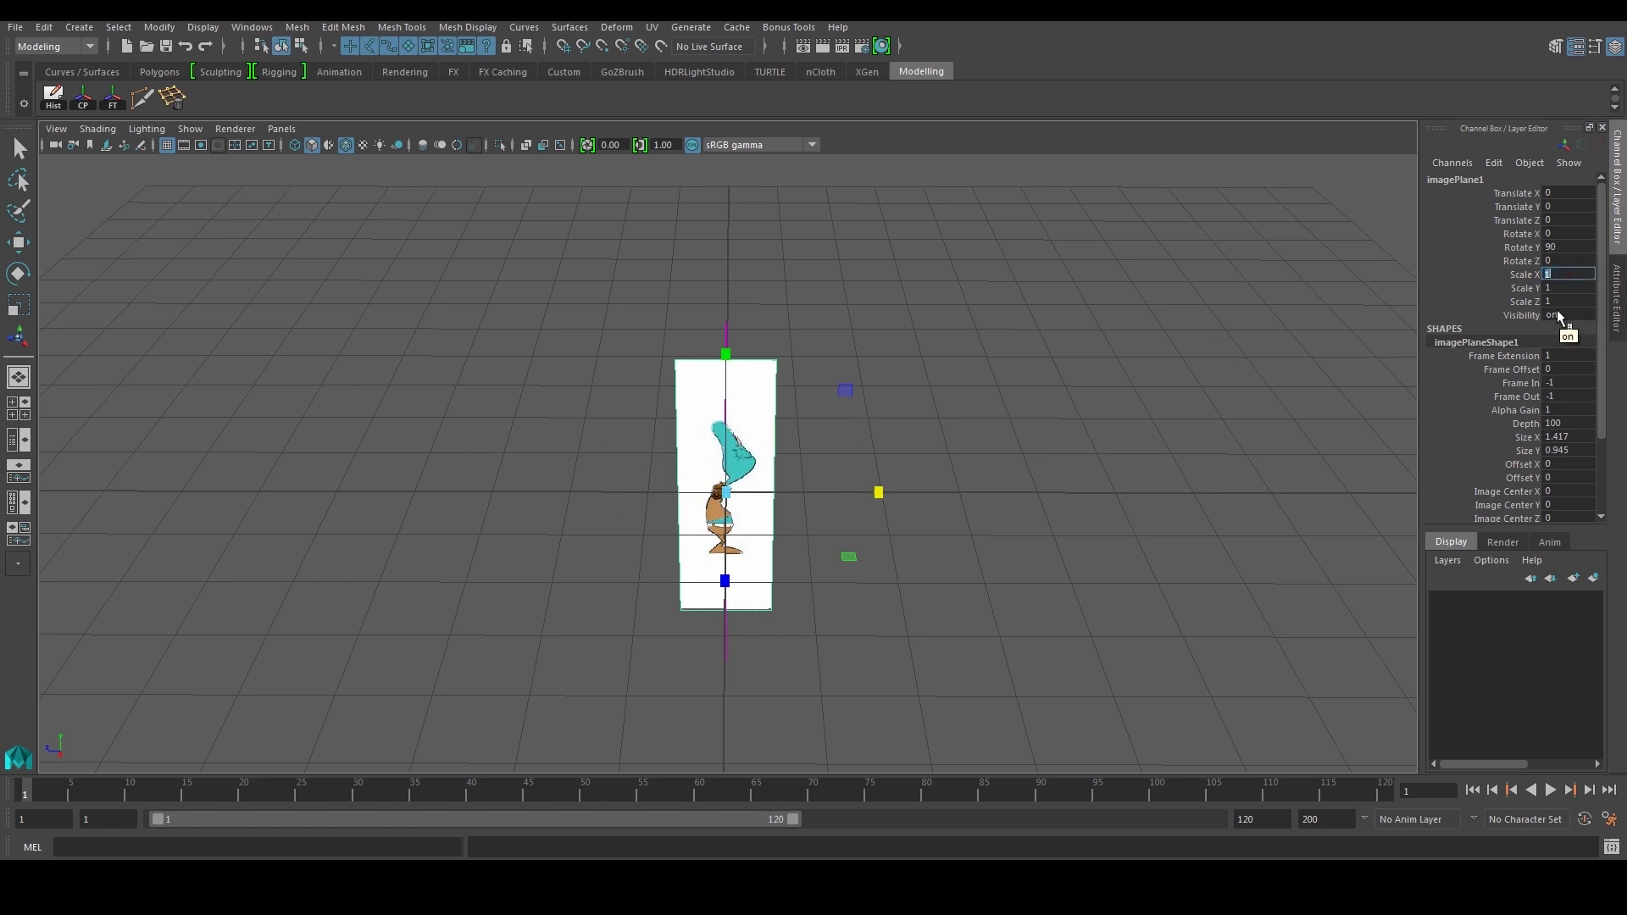
{"action": "key", "text": "Return"}
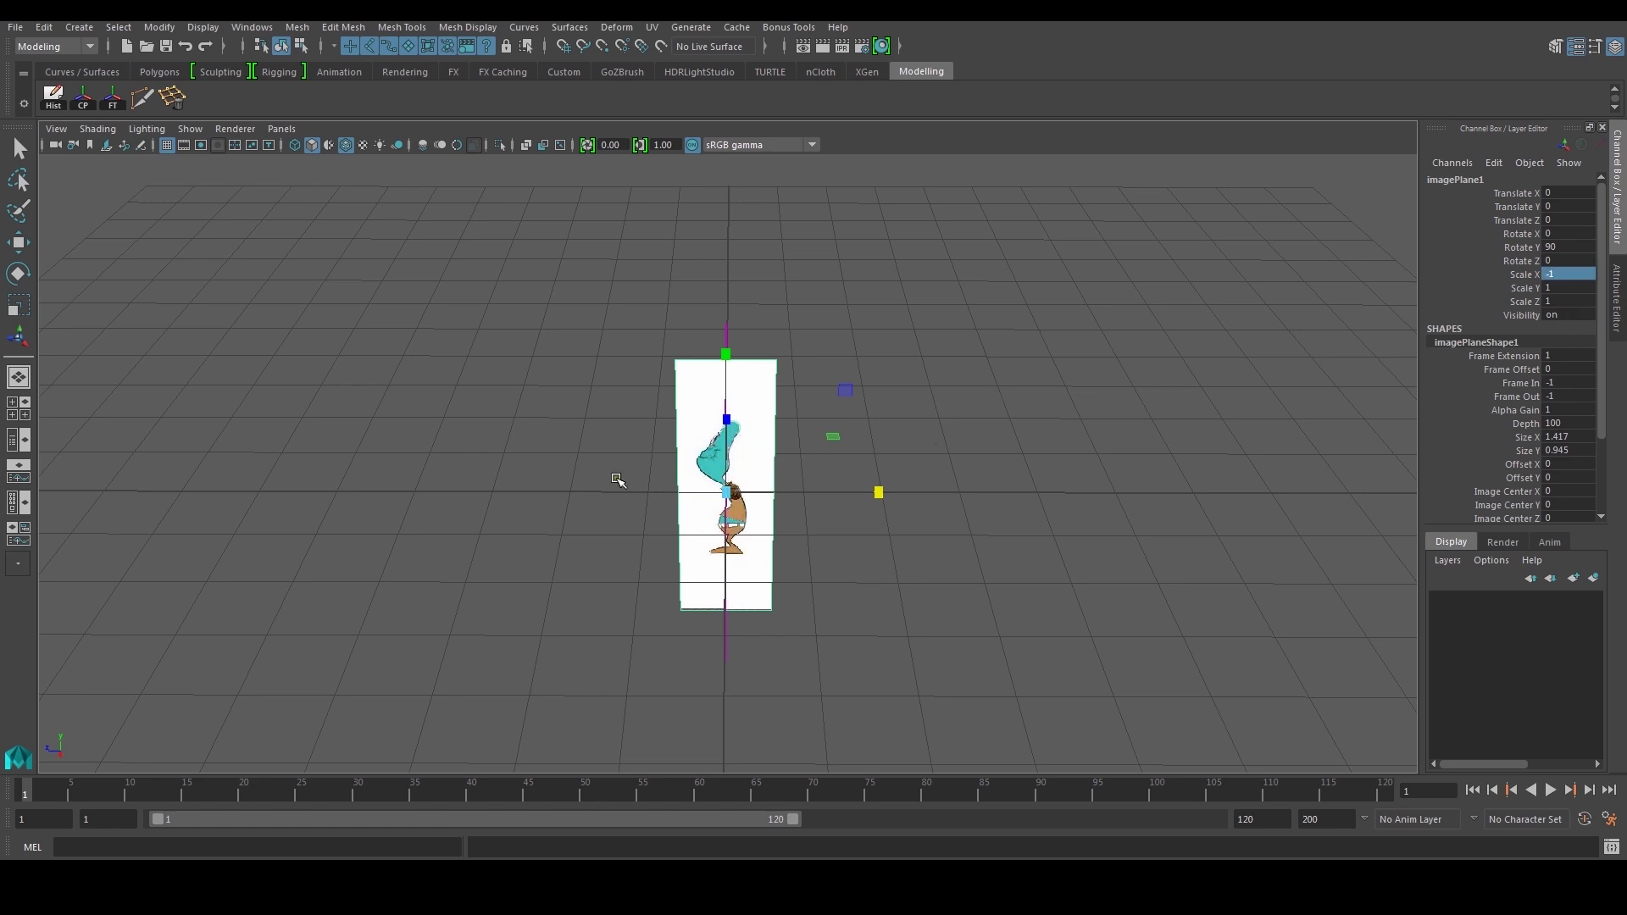
{"action": "left_click_drag", "start_coordinate": [778, 410], "coordinate": [814, 298], "text": "alt"}
{"action": "scroll", "coordinate": [780, 339], "scroll_direction": "up", "scroll_amount": 5}
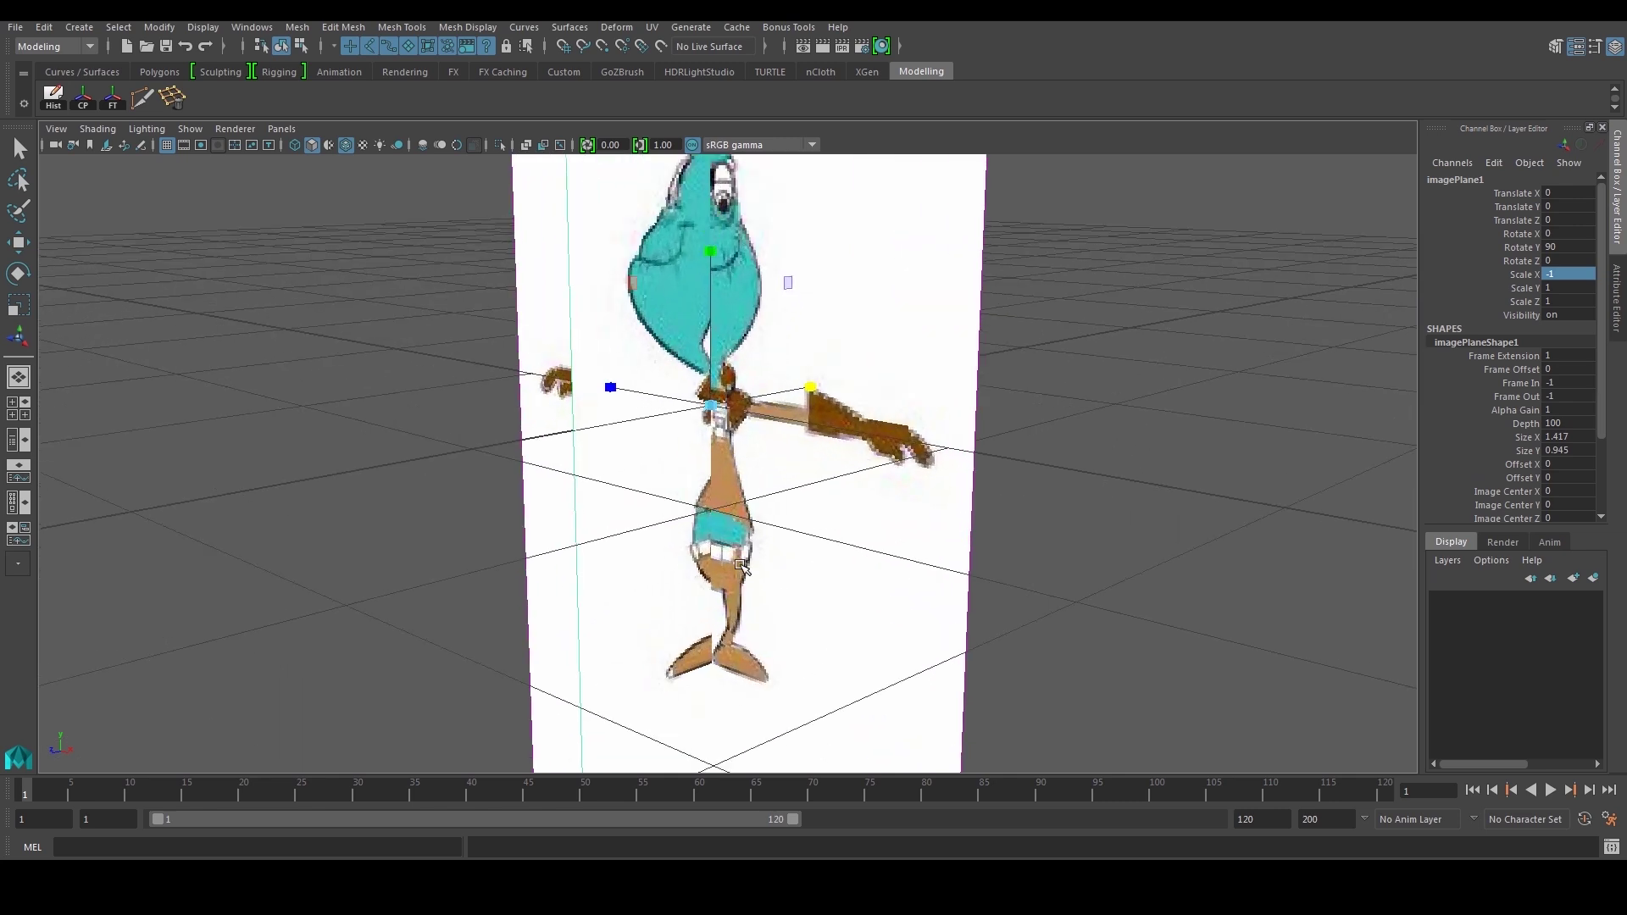
Step: Try enlarging the side image plane uniformly to a scale of about 1.358
{"action": "scroll", "coordinate": [742, 567], "scroll_direction": "down", "scroll_amount": 3}
{"action": "scroll", "coordinate": [720, 390], "scroll_direction": "up", "scroll_amount": 4}
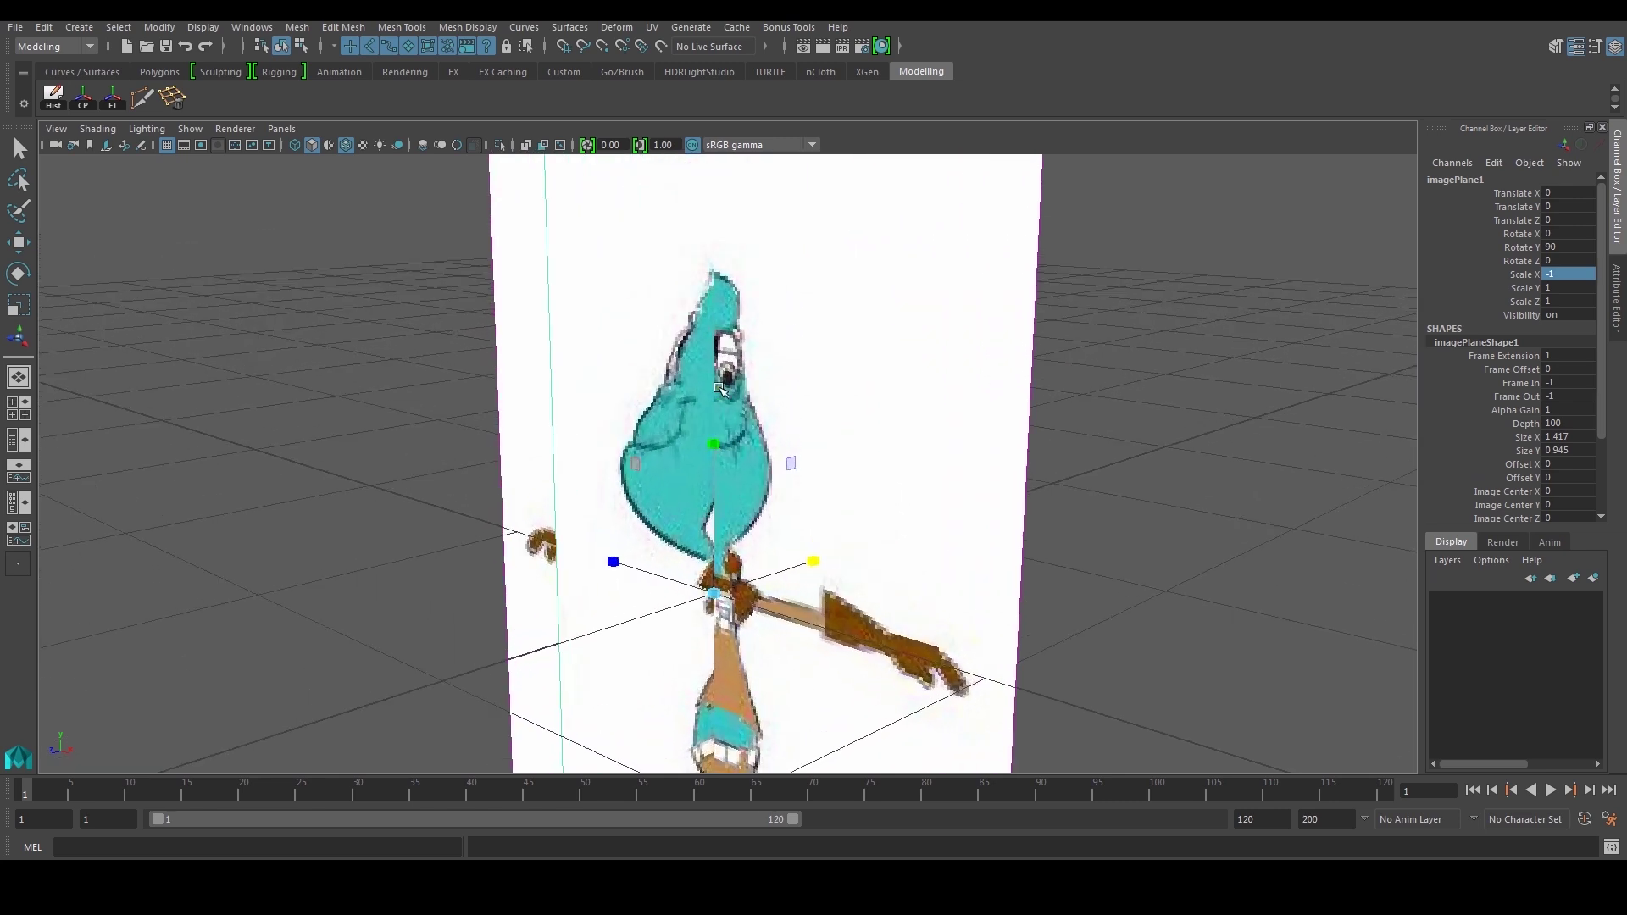
{"action": "left_click_drag", "start_coordinate": [720, 582], "coordinate": [821, 414], "text": "alt"}
{"action": "scroll", "coordinate": [820, 414], "scroll_direction": "down", "scroll_amount": 3}
{"action": "scroll", "coordinate": [736, 374], "scroll_direction": "up", "scroll_amount": 4}
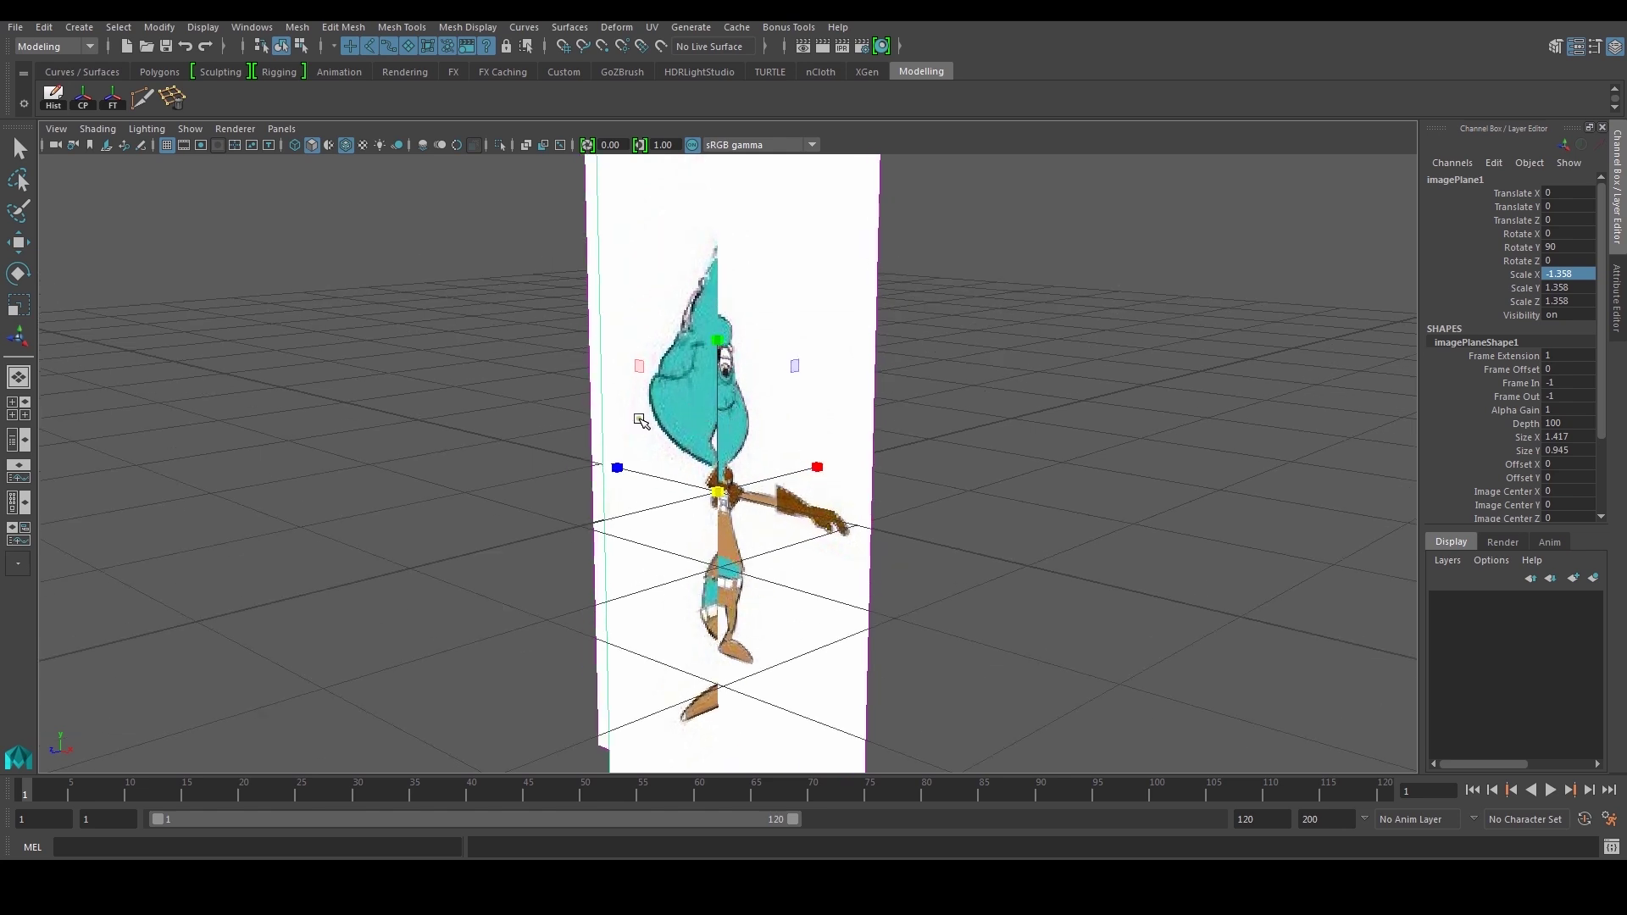
{"action": "key", "text": "ctrl+z"}
Step: Move the side image plane away from the grid centre along the X axis to about -13.267
{"action": "left_click_drag", "start_coordinate": [708, 462], "coordinate": [857, 429], "text": "alt"}
{"action": "left_click", "coordinate": [872, 363]}
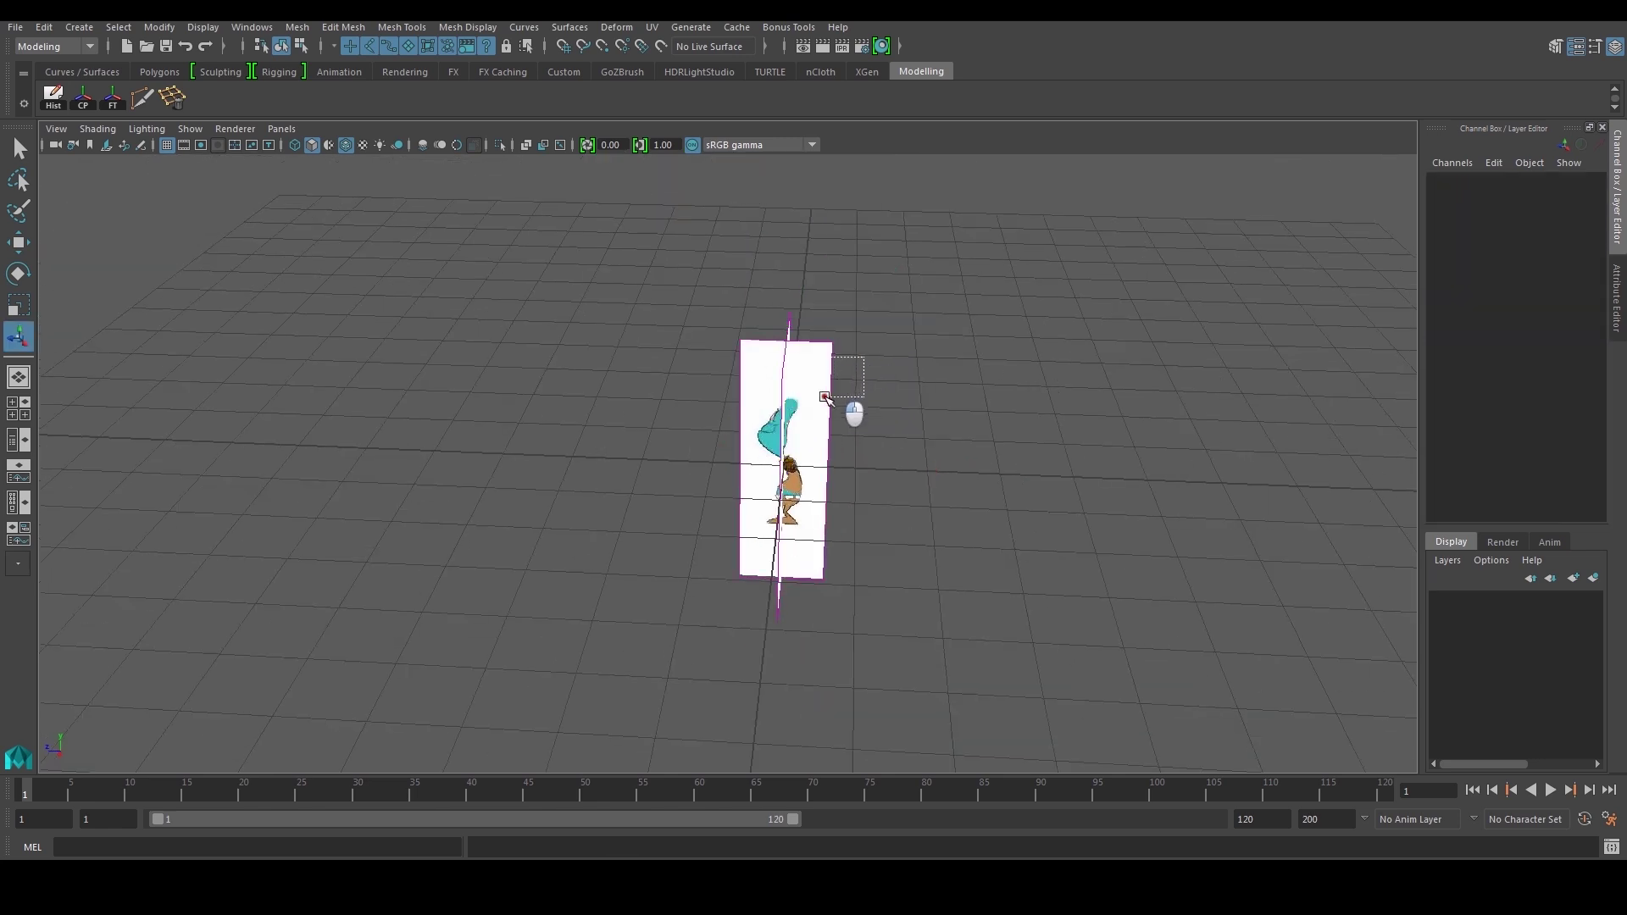
{"action": "key", "text": "ctrl+z"}
{"action": "middle_click_drag", "start_coordinate": [833, 410], "coordinate": [839, 439], "text": "alt"}
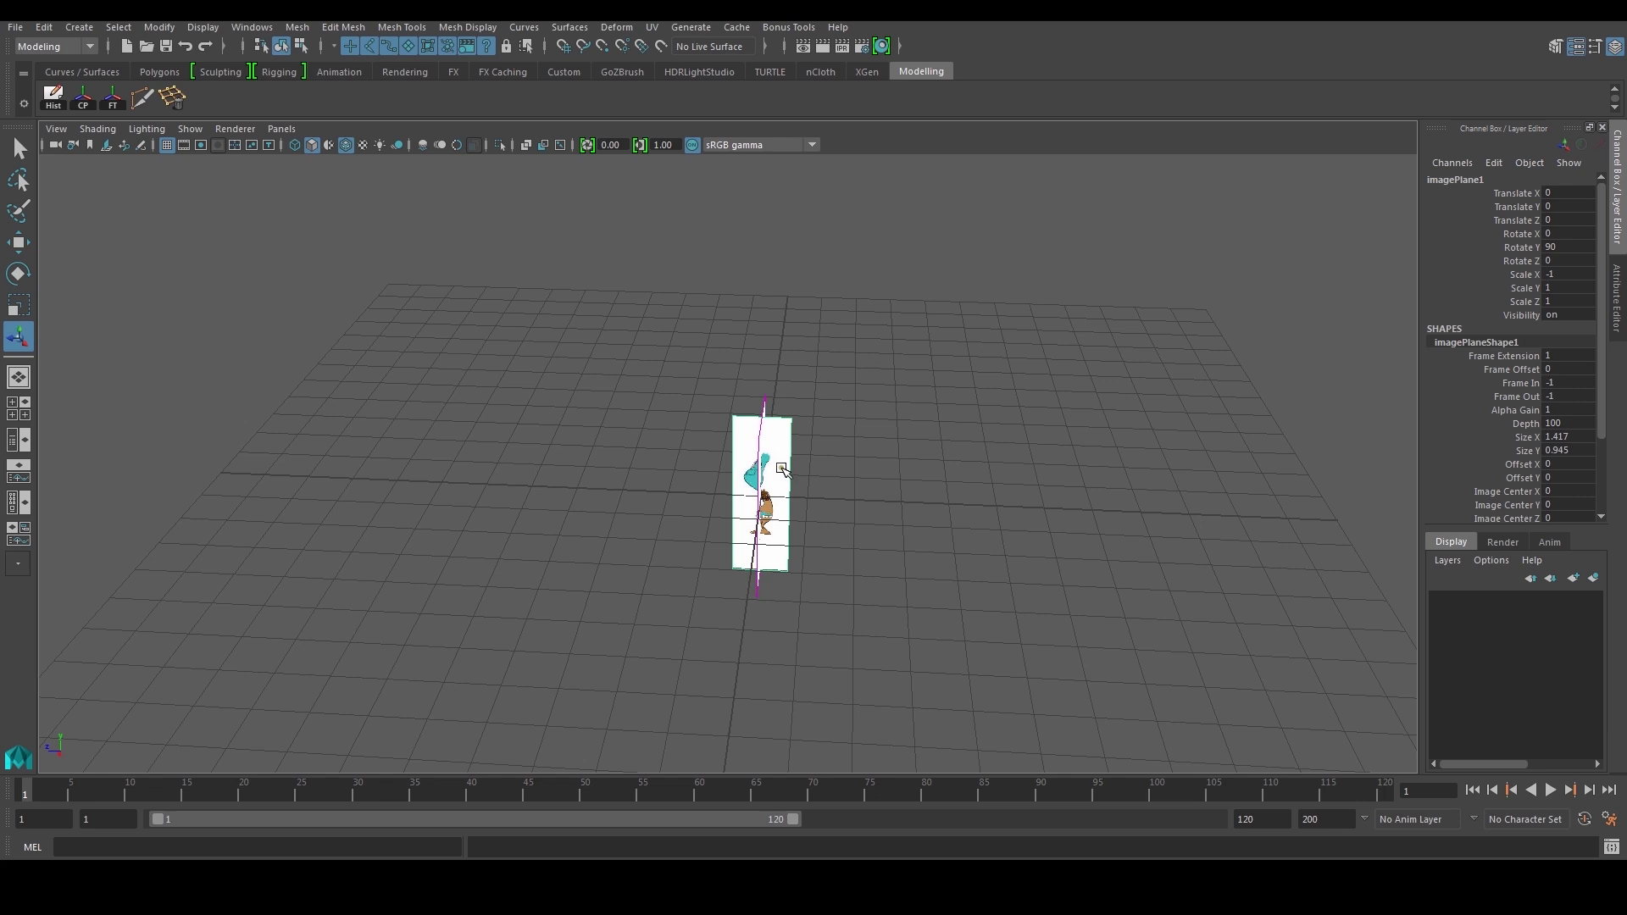
{"action": "key", "text": "w"}
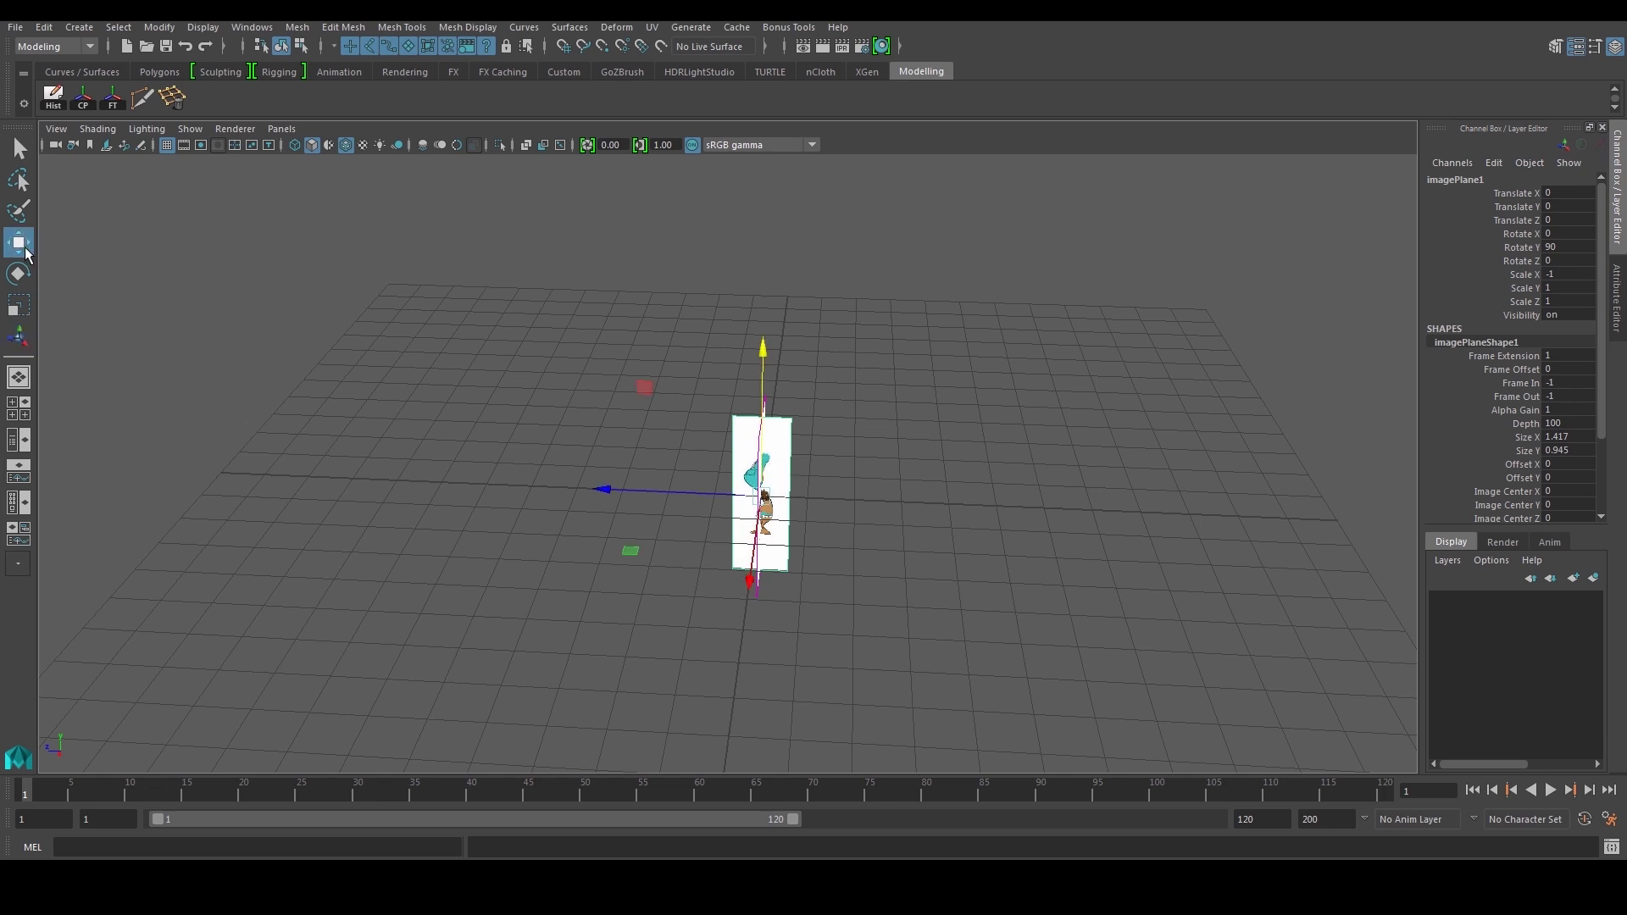
{"action": "left_click_drag", "start_coordinate": [749, 581], "coordinate": [781, 322]}
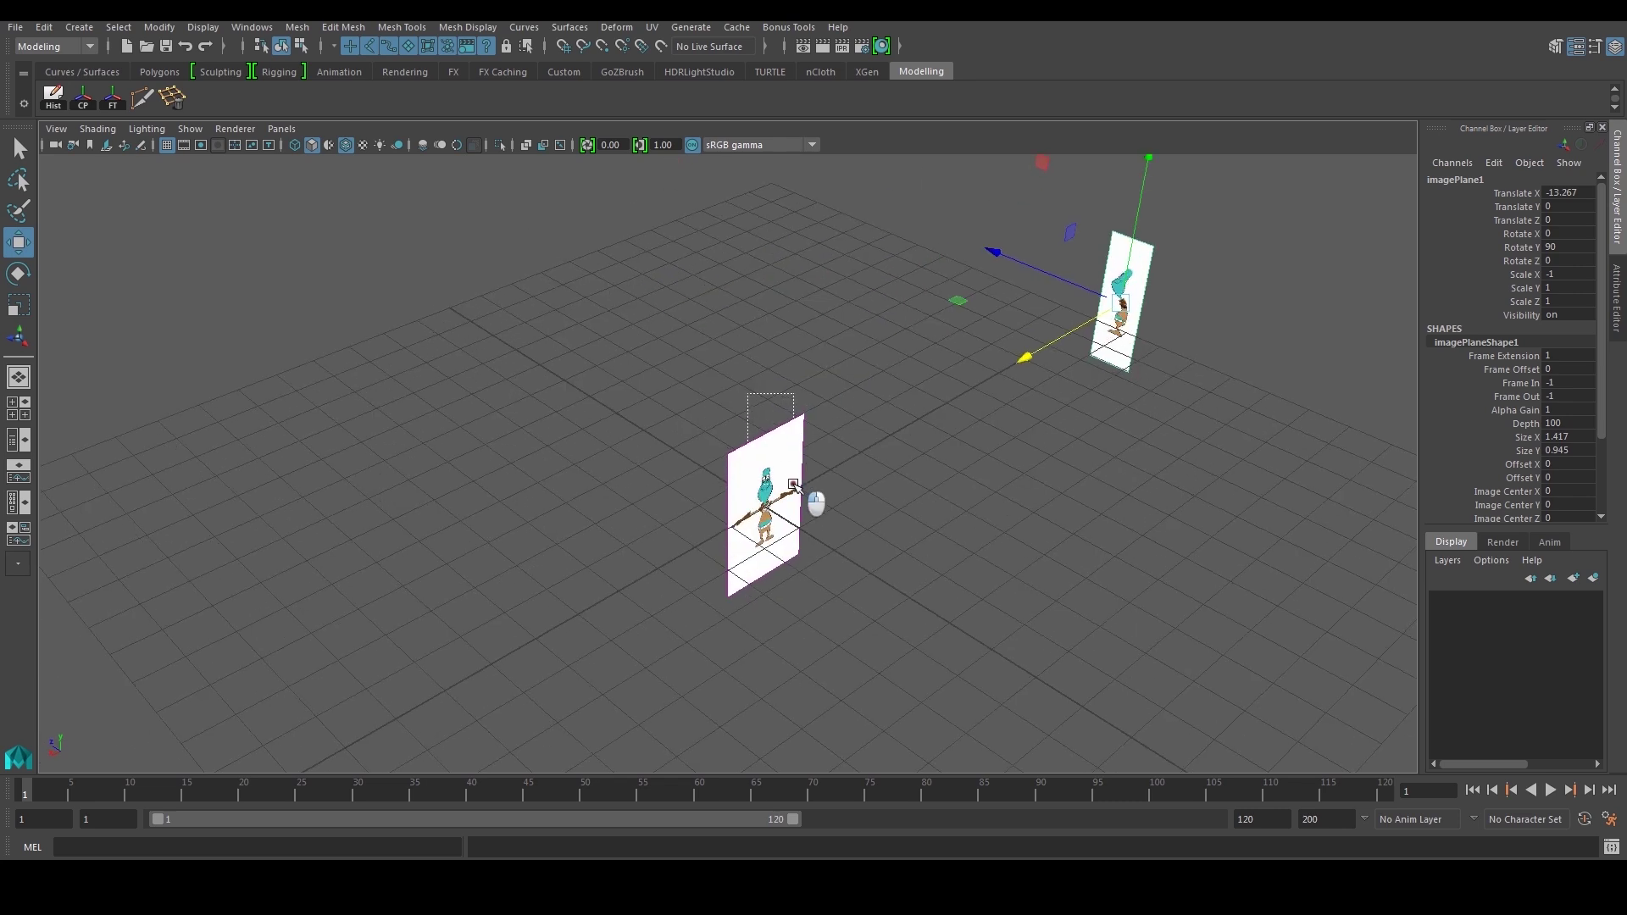
Step: Move the front image plane back along the Z axis to the rear of the grid and deselect it
{"action": "scroll", "coordinate": [796, 481], "scroll_direction": "down", "scroll_amount": 2}
{"action": "left_click_drag", "start_coordinate": [652, 432], "coordinate": [990, 600]}
{"action": "left_click_drag", "start_coordinate": [876, 512], "coordinate": [933, 456], "text": "alt"}
{"action": "left_click", "coordinate": [795, 382]}
{"action": "left_click_drag", "start_coordinate": [773, 384], "coordinate": [726, 406], "text": "alt"}
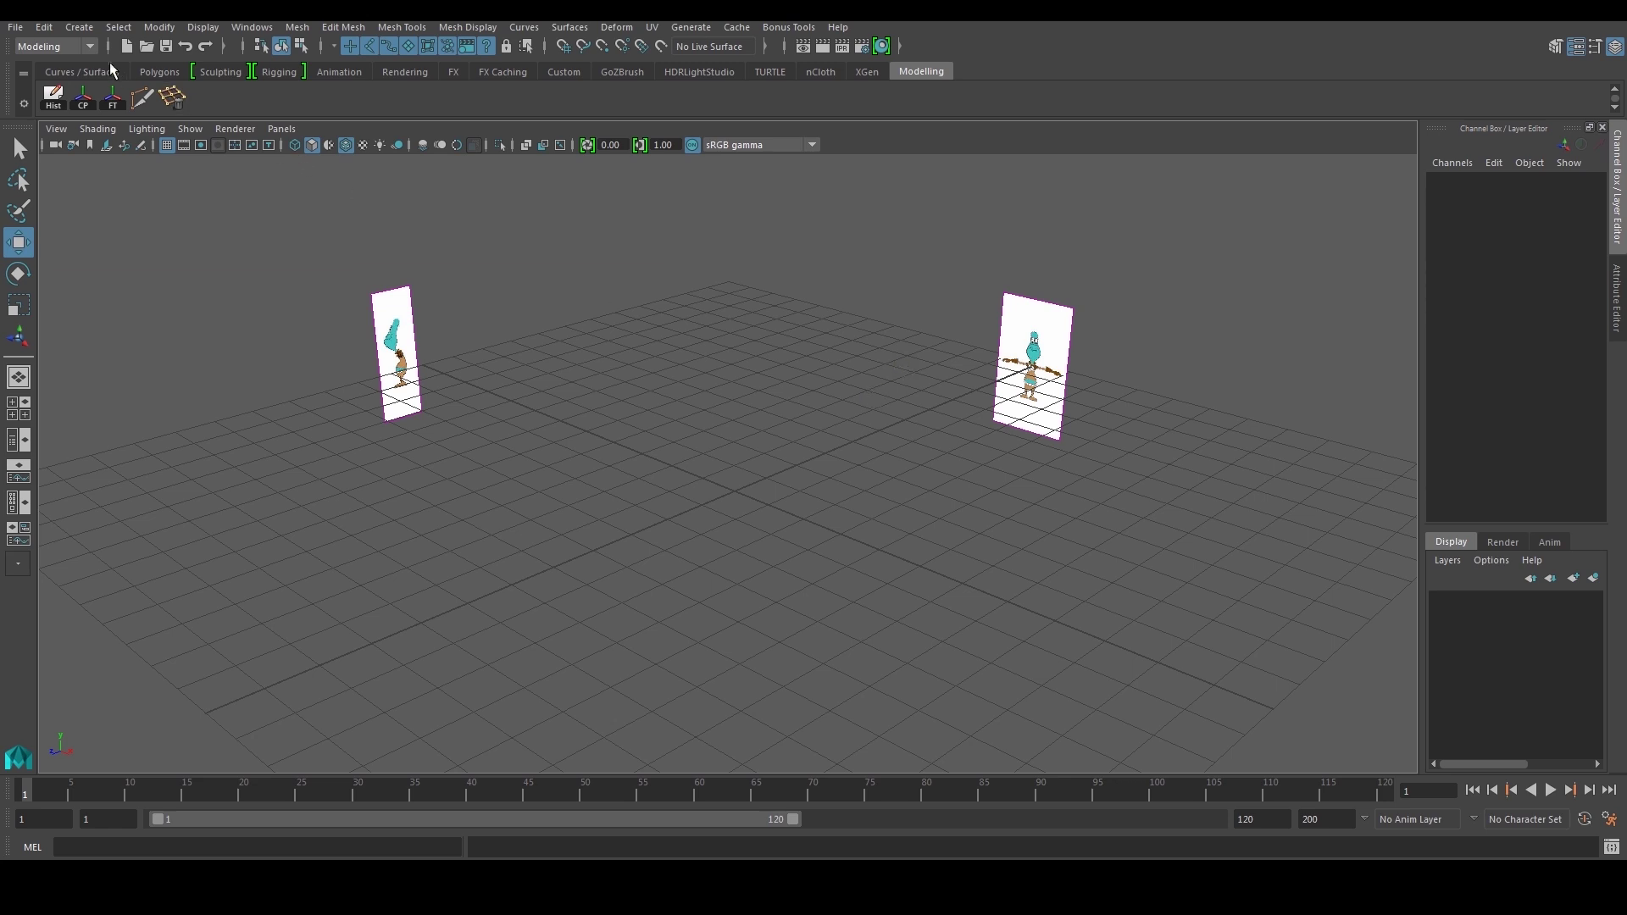
Step: Create a polygon cube at the grid origin
{"action": "left_click", "coordinate": [79, 26]}
{"action": "mouse_move", "coordinate": [122, 88]}
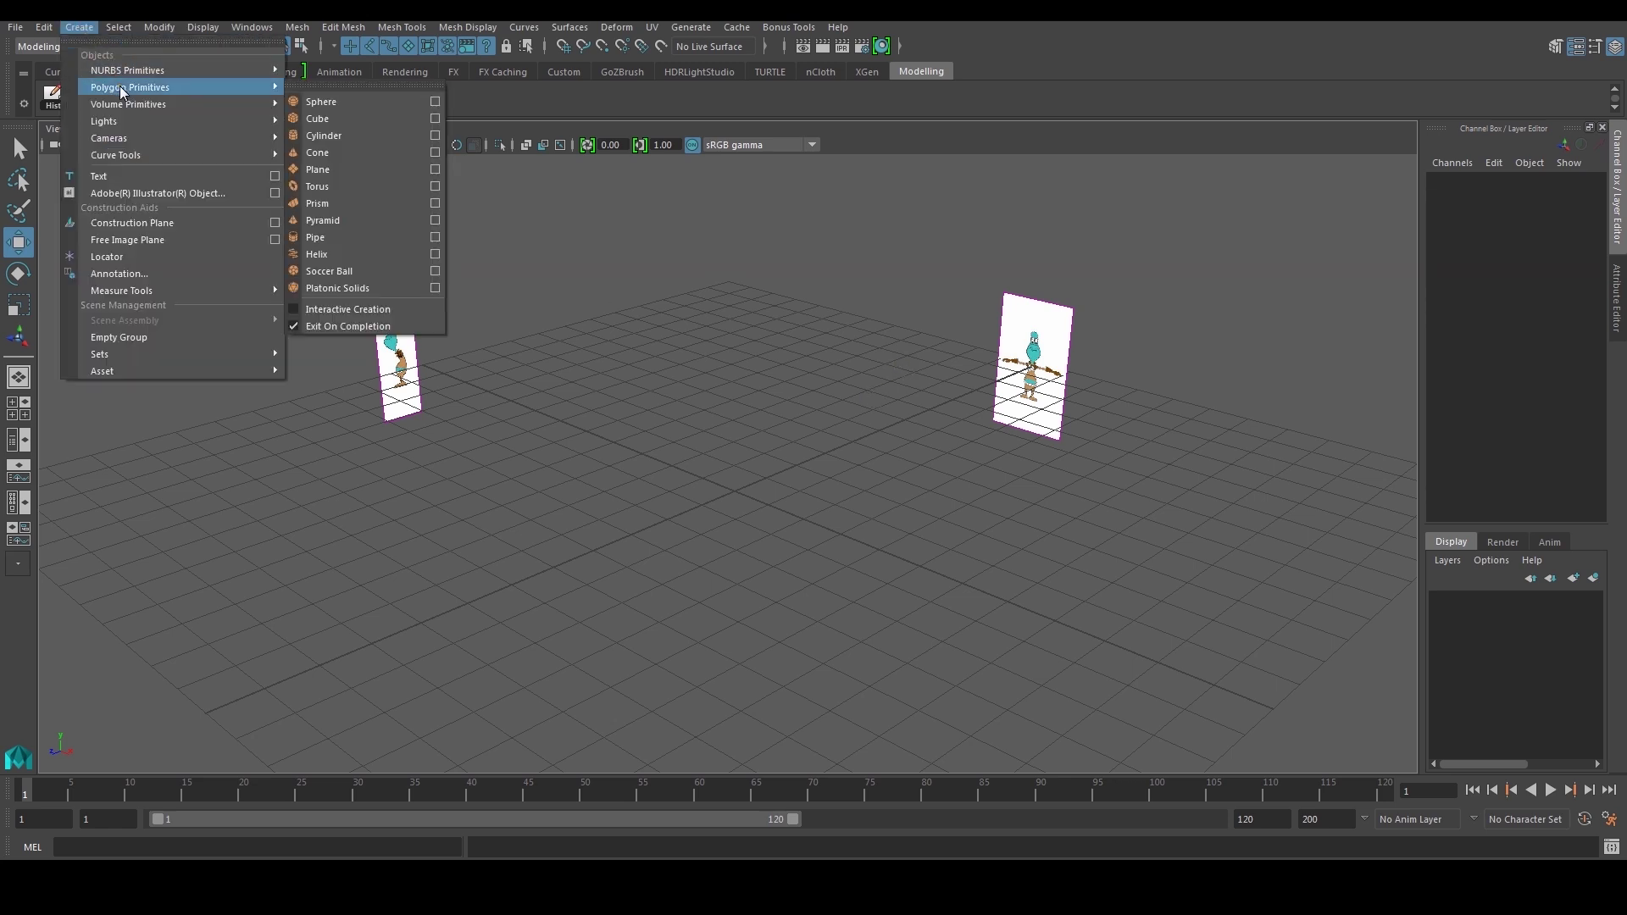
{"action": "left_click", "coordinate": [329, 119]}
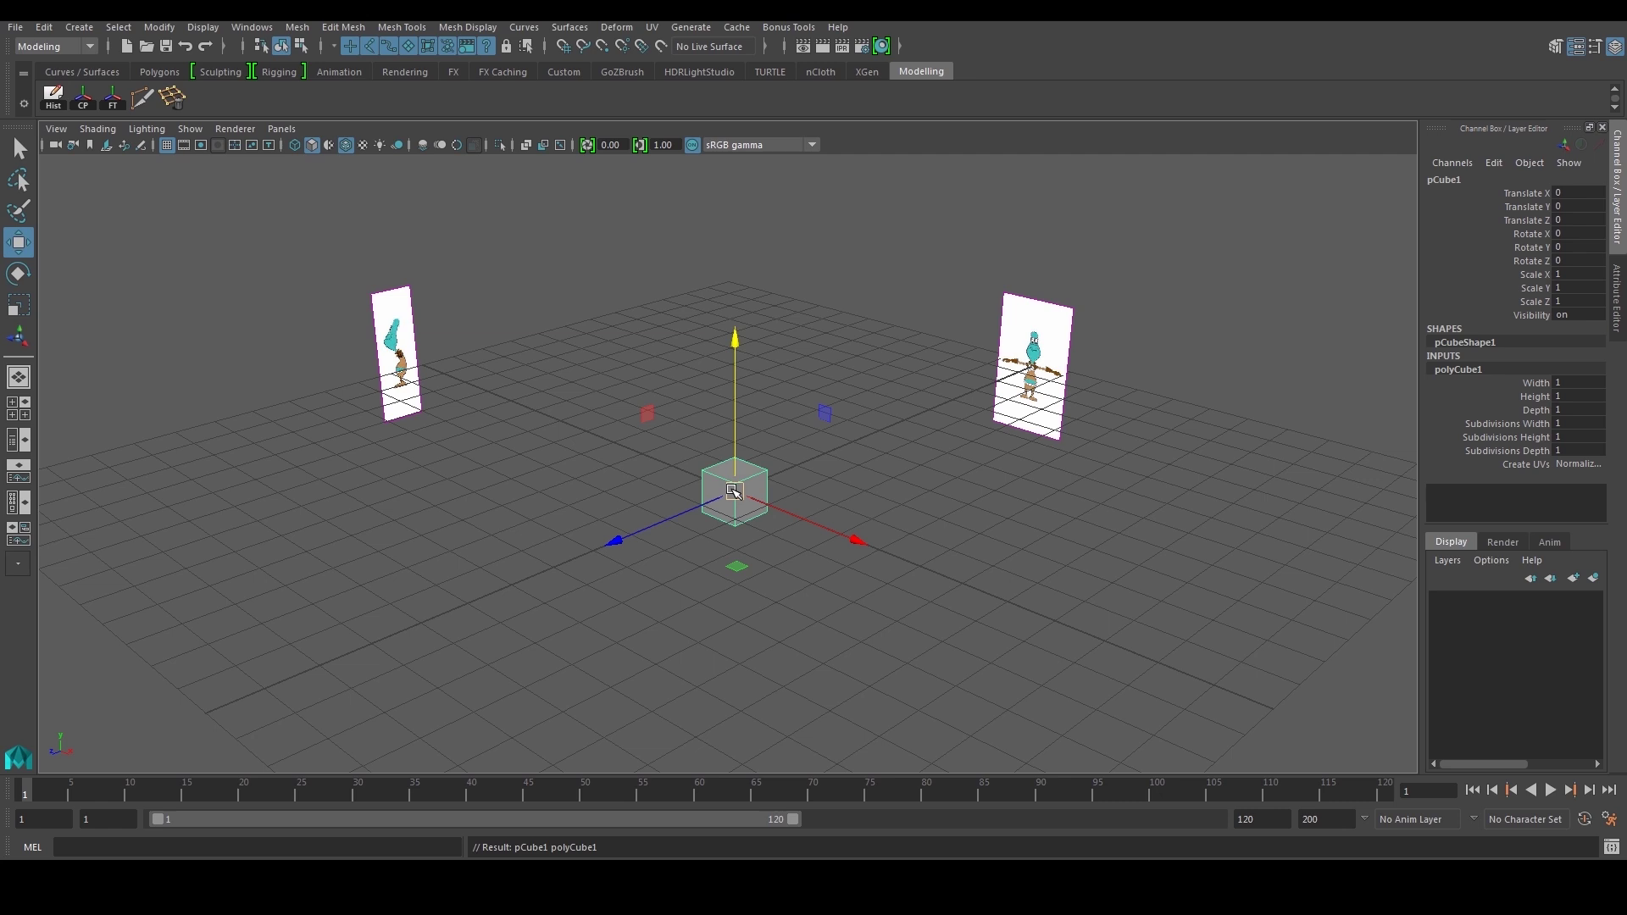
Step: Turn on Interactive Creation for polygon primitives, draw a test sphere on the grid and delete it
{"action": "left_click", "coordinate": [79, 27]}
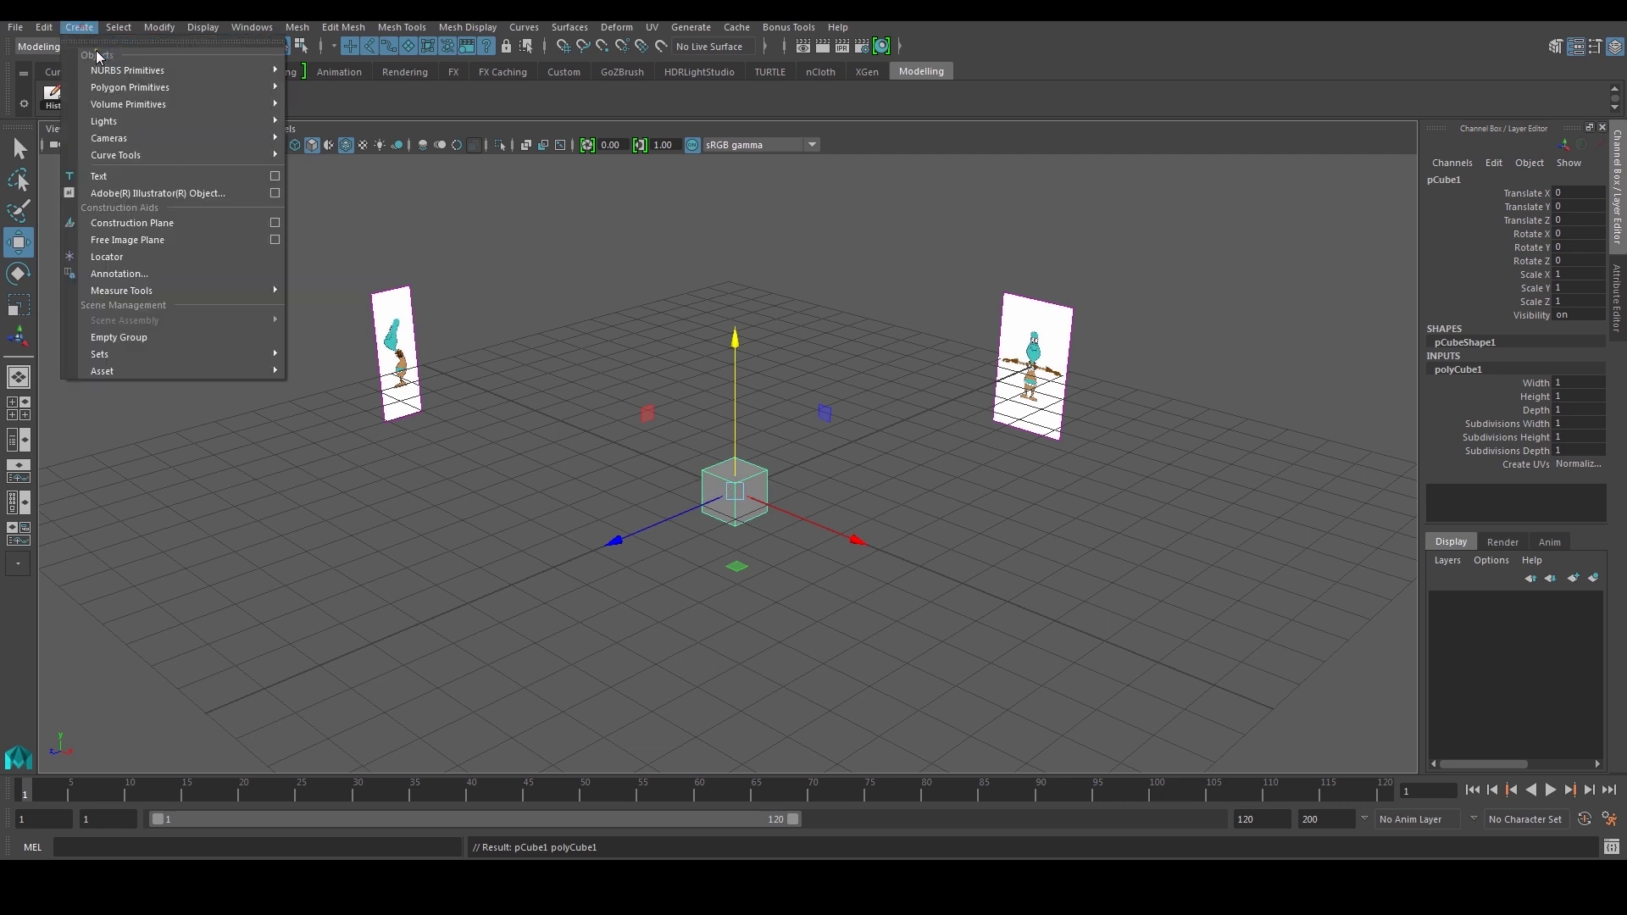
{"action": "mouse_move", "coordinate": [118, 88]}
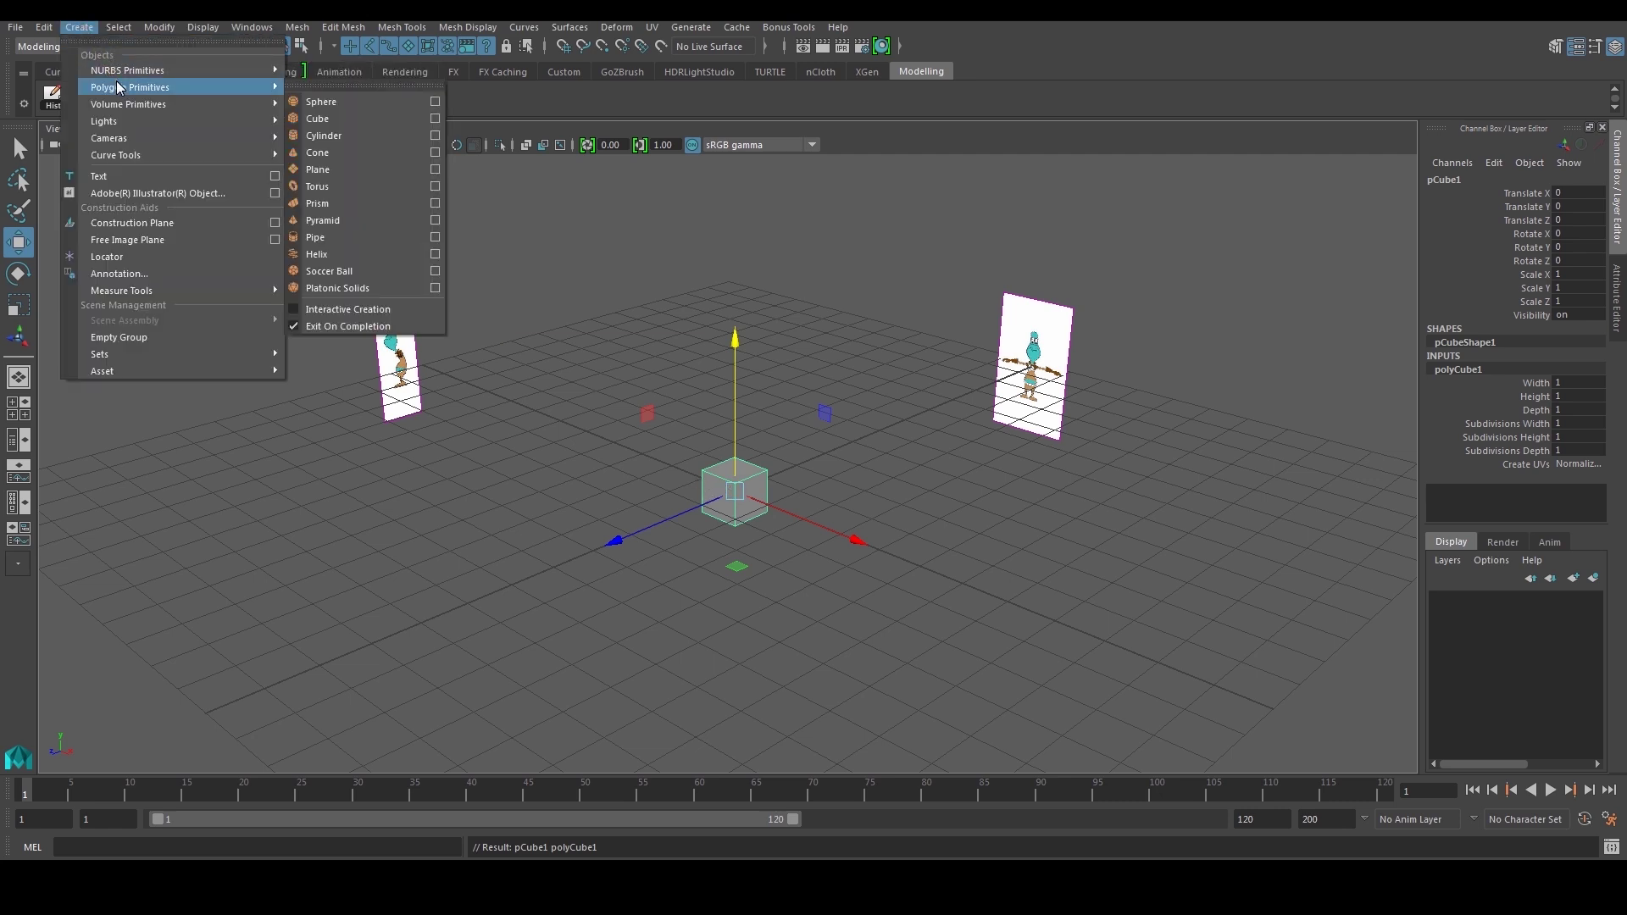
{"action": "left_click", "coordinate": [328, 308]}
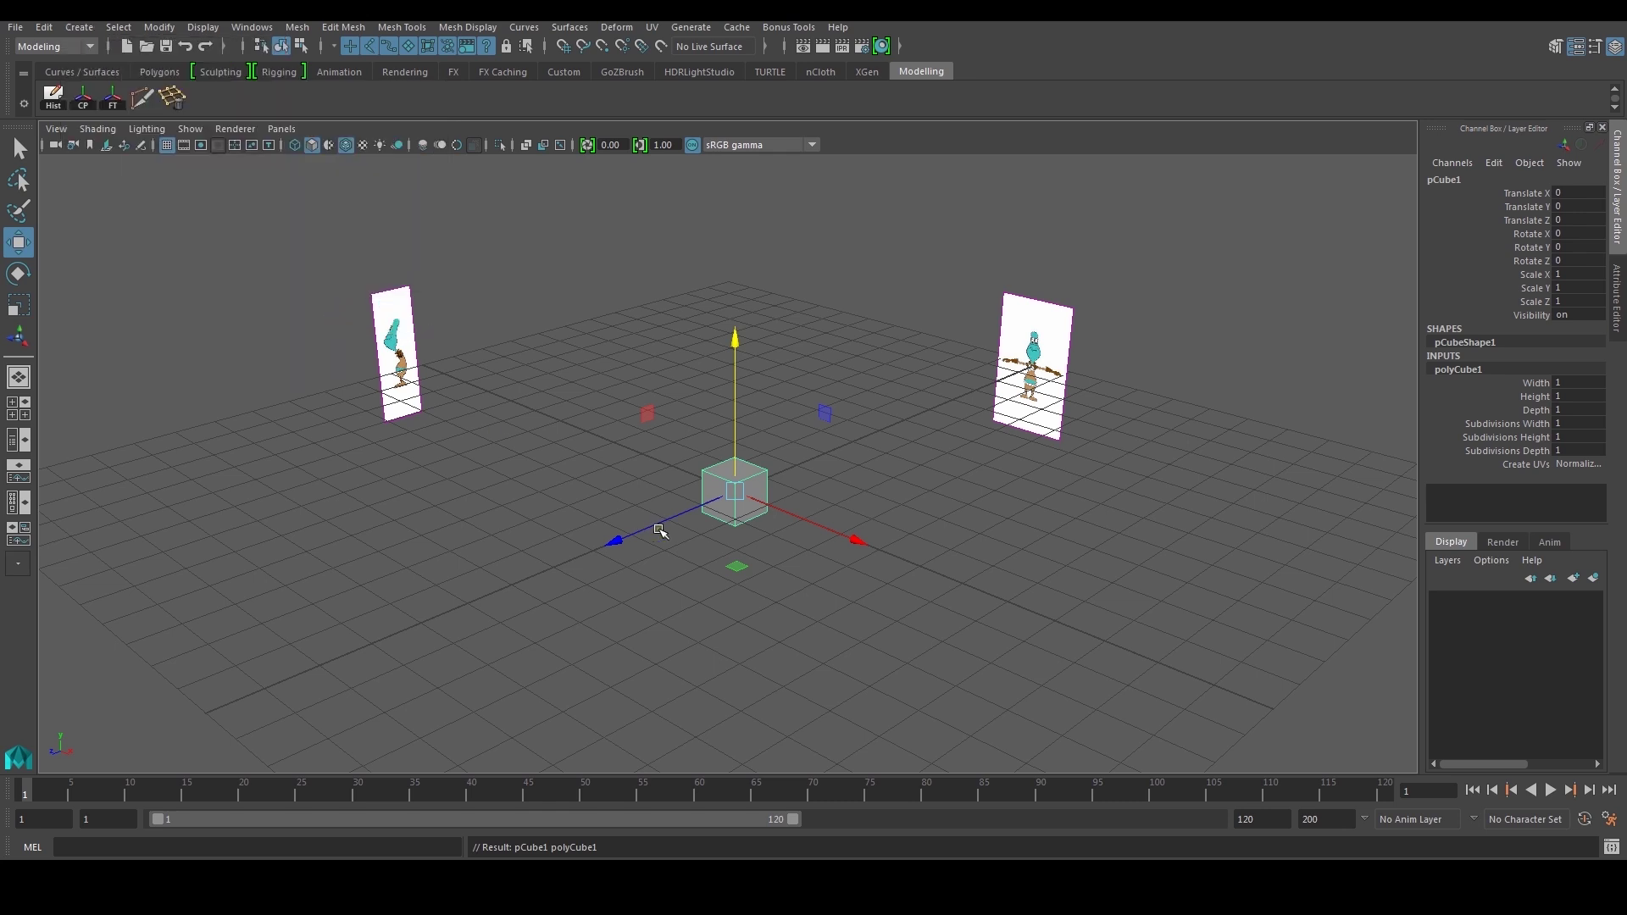
{"action": "left_click", "coordinate": [79, 26]}
{"action": "mouse_move", "coordinate": [122, 79]}
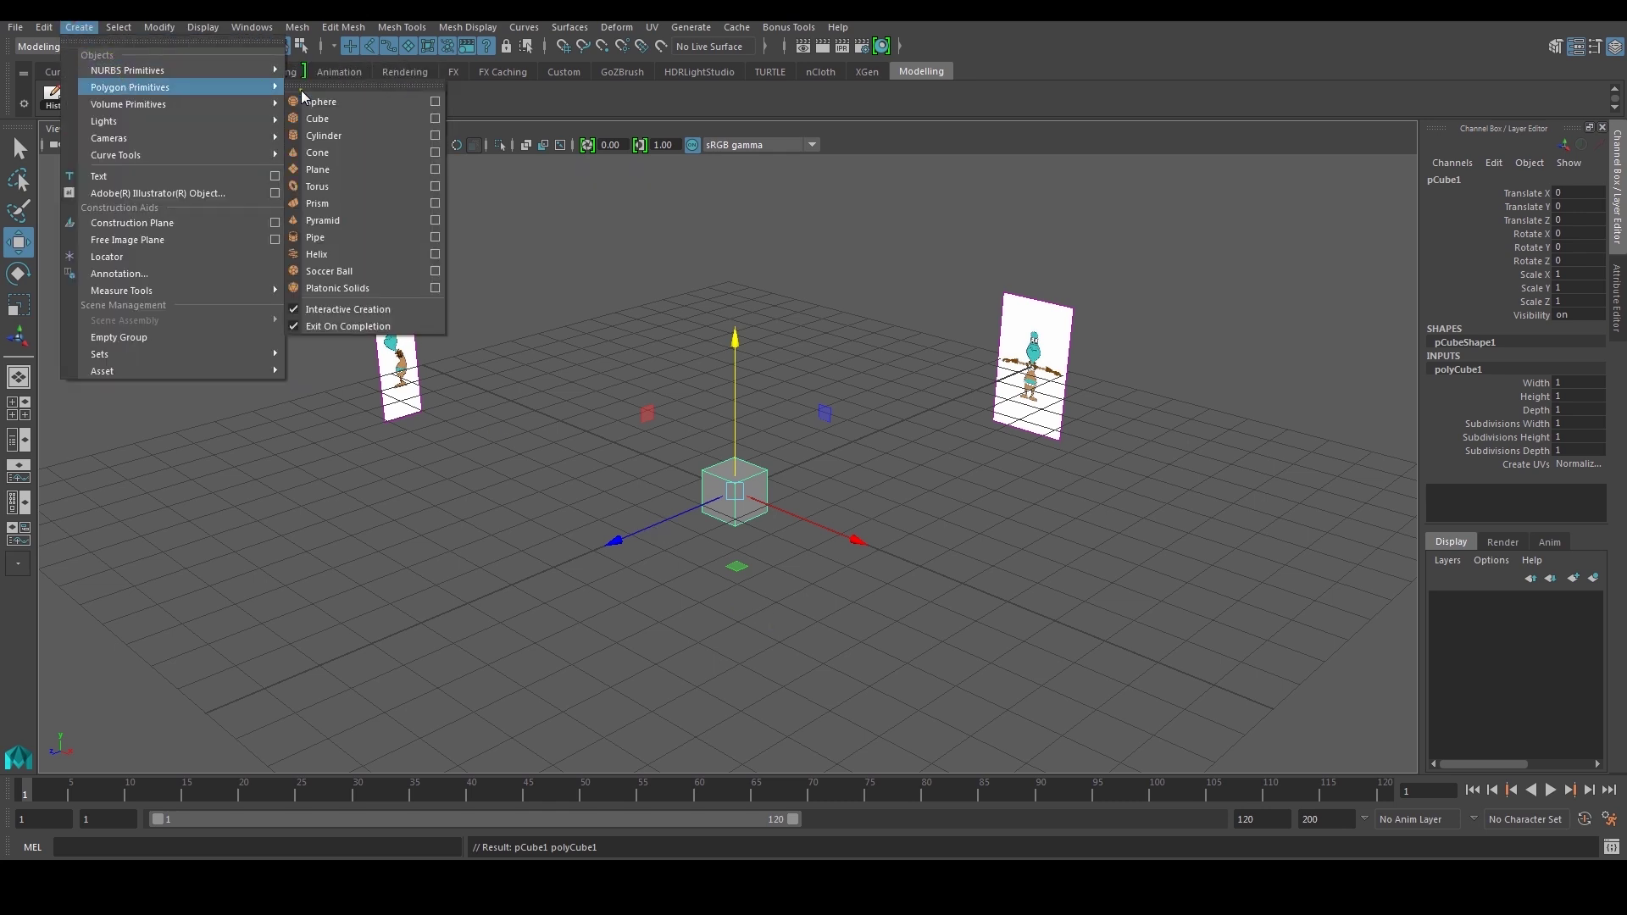
{"action": "left_click", "coordinate": [297, 99]}
{"action": "left_click_drag", "start_coordinate": [466, 585], "coordinate": [415, 503]}
{"action": "key", "text": "Delete"}
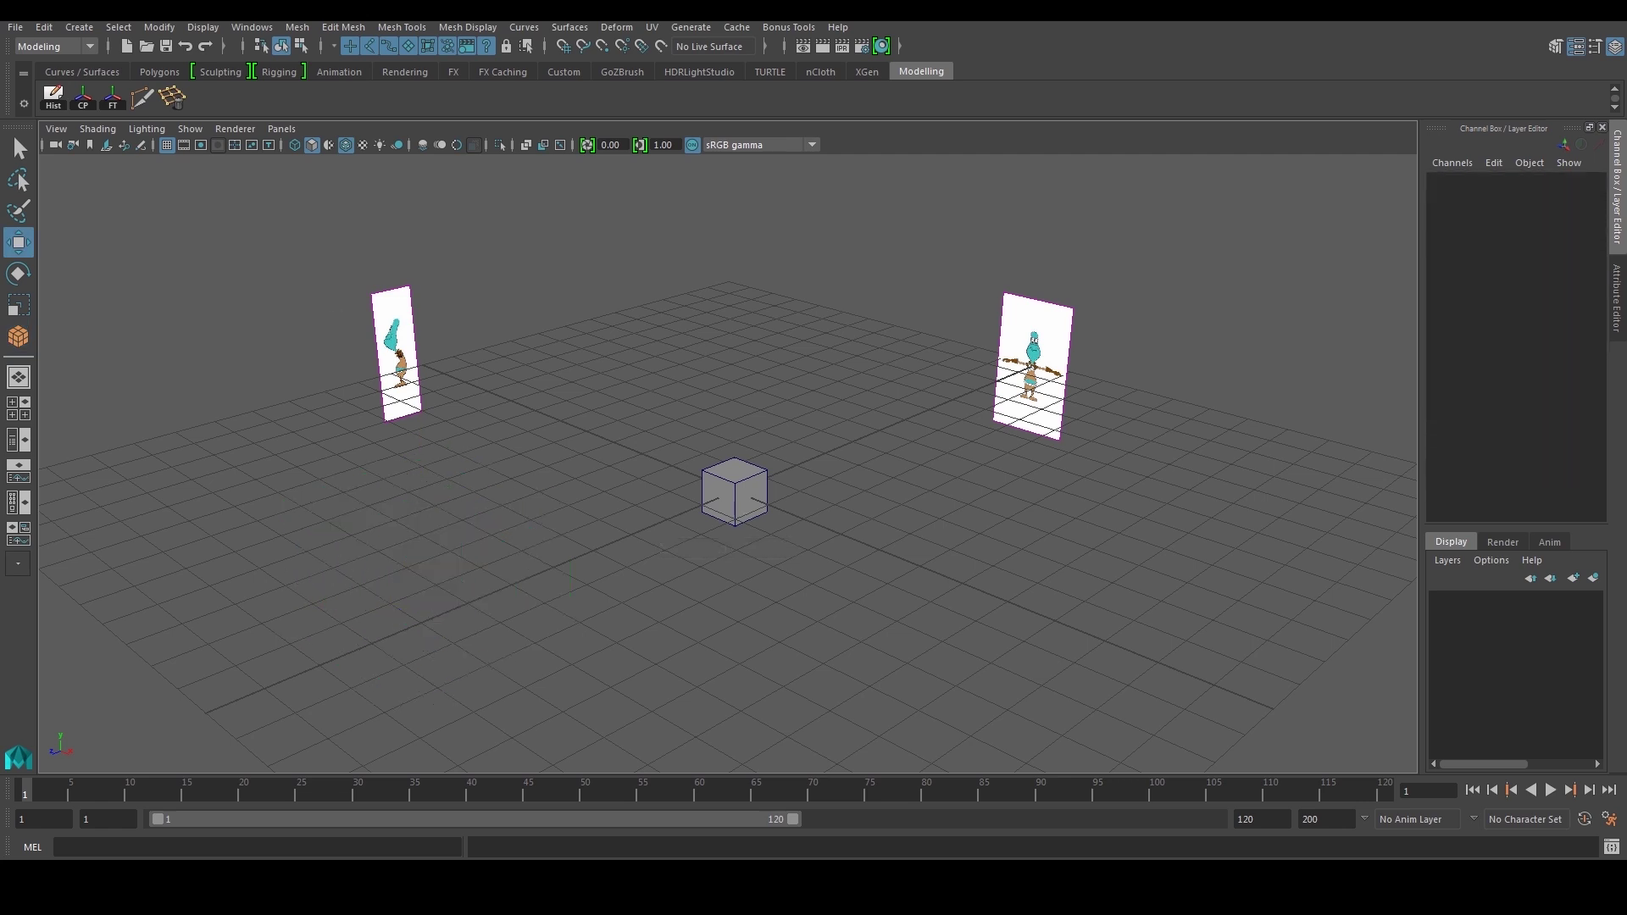
Step: Turn off Interactive Creation for polygon primitives
{"action": "left_click", "coordinate": [79, 27]}
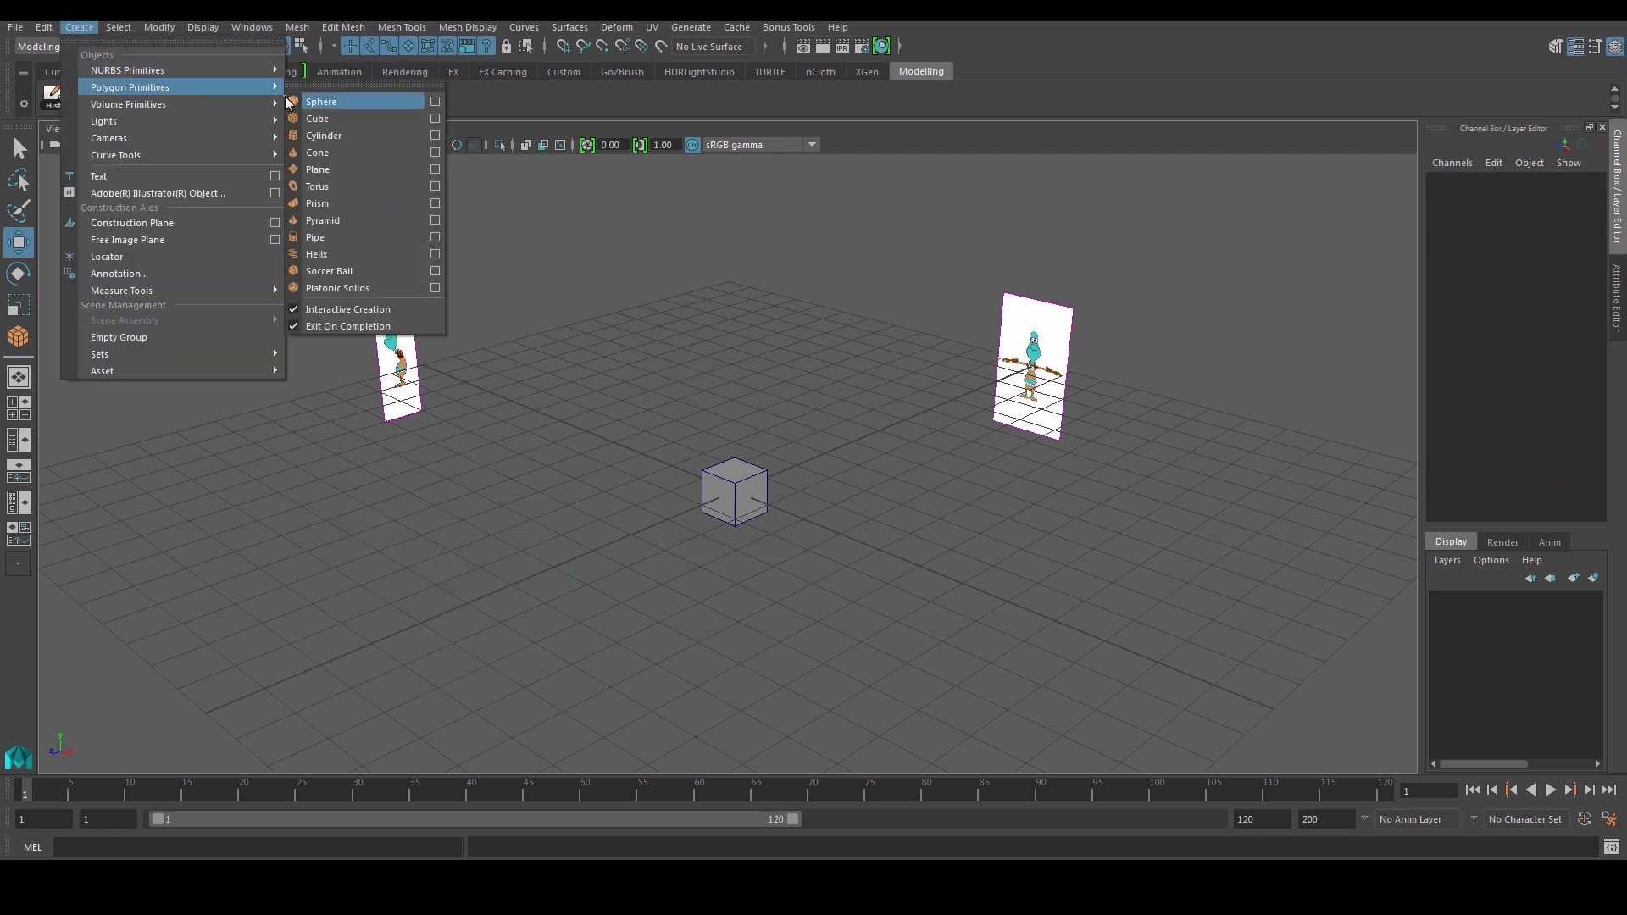
{"action": "mouse_move", "coordinate": [127, 87]}
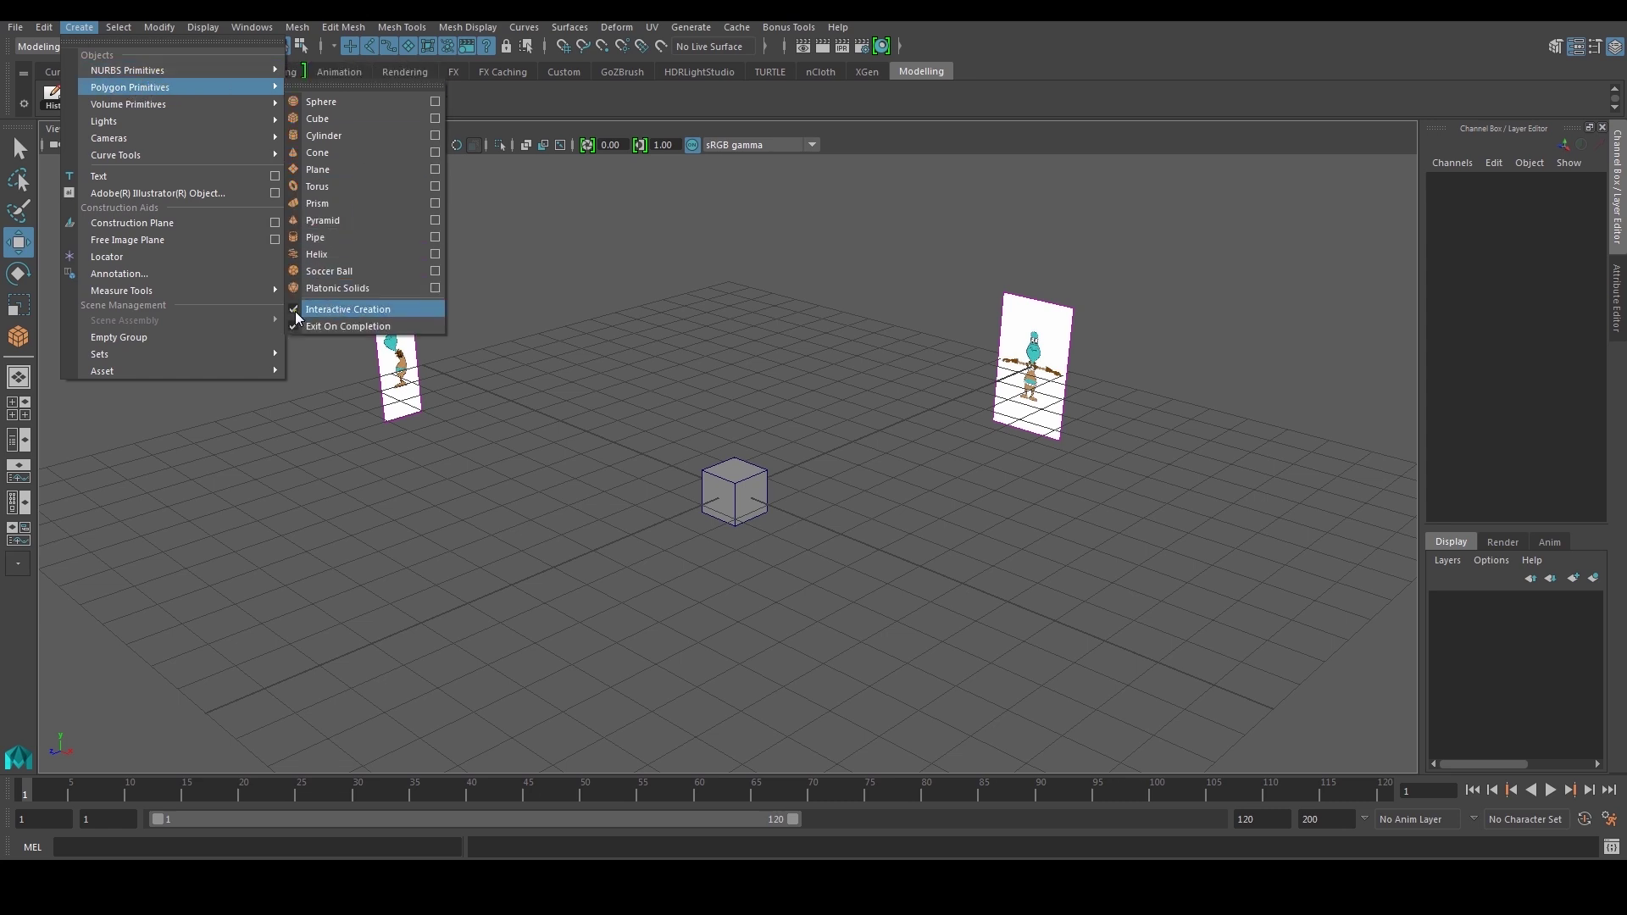
{"action": "left_click", "coordinate": [297, 312]}
Step: Turn off the wireframe-on-shaded display in the perspective view and select the cube
{"action": "left_click", "coordinate": [741, 472]}
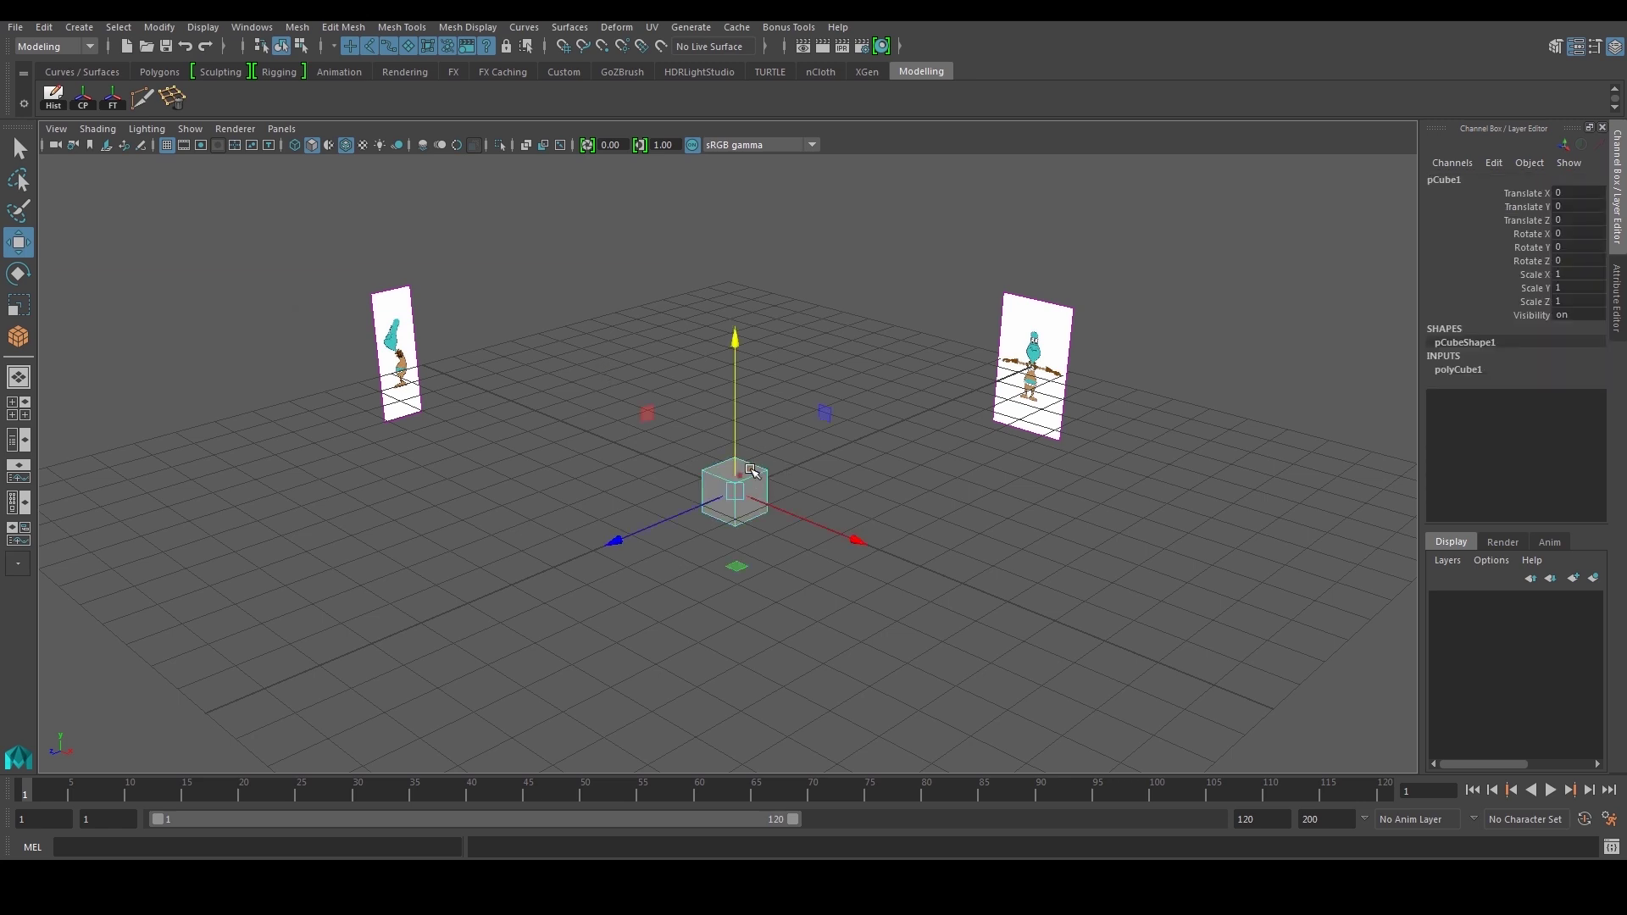
{"action": "left_click", "coordinate": [836, 432]}
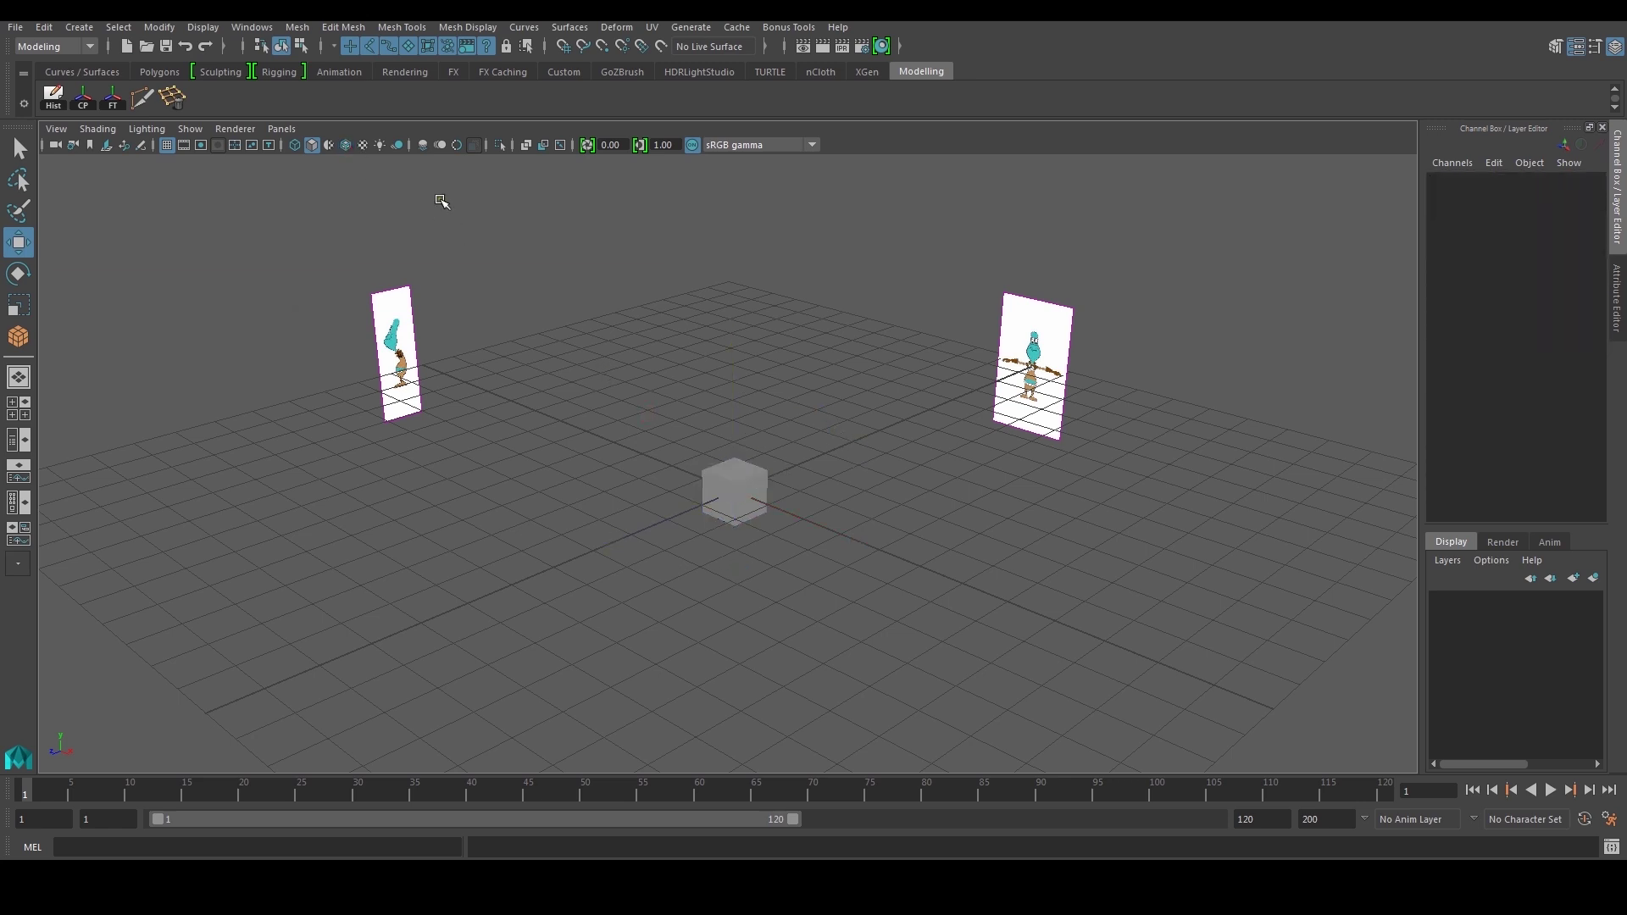
{"action": "scroll", "coordinate": [778, 428], "scroll_direction": "up", "scroll_amount": 2}
{"action": "left_click", "coordinate": [778, 481]}
Step: Smooth the cube with 1 division and reselect the smoothed object
{"action": "scroll", "coordinate": [834, 445], "scroll_direction": "up", "scroll_amount": 2}
{"action": "middle_click_drag", "start_coordinate": [839, 448], "coordinate": [833, 485], "text": "alt"}
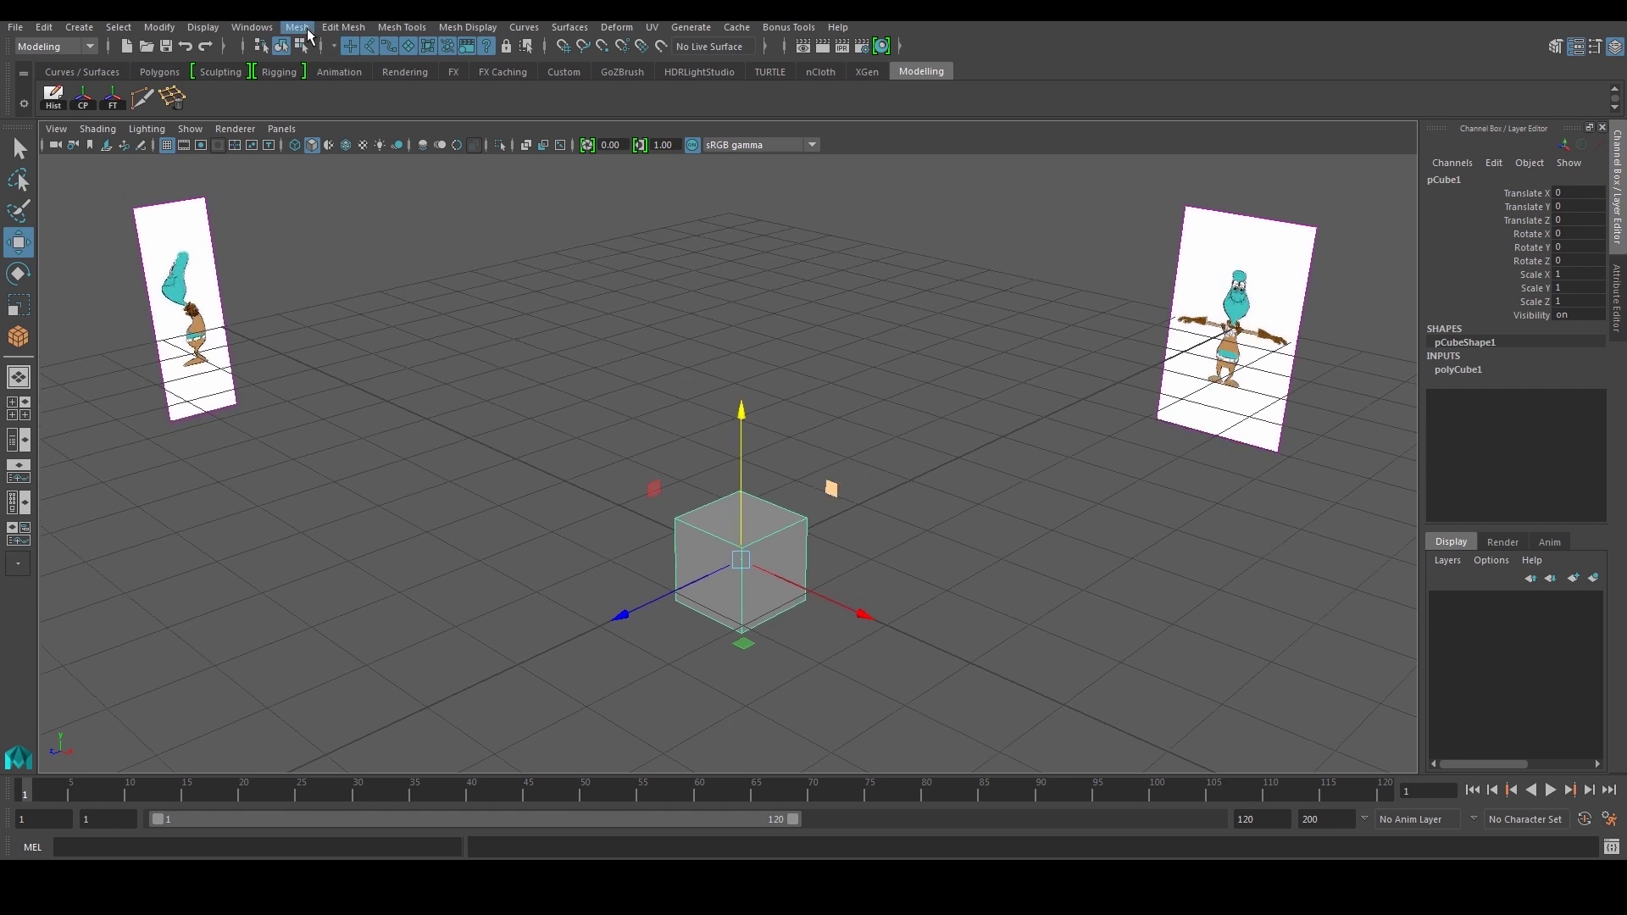
{"action": "left_click", "coordinate": [307, 31]}
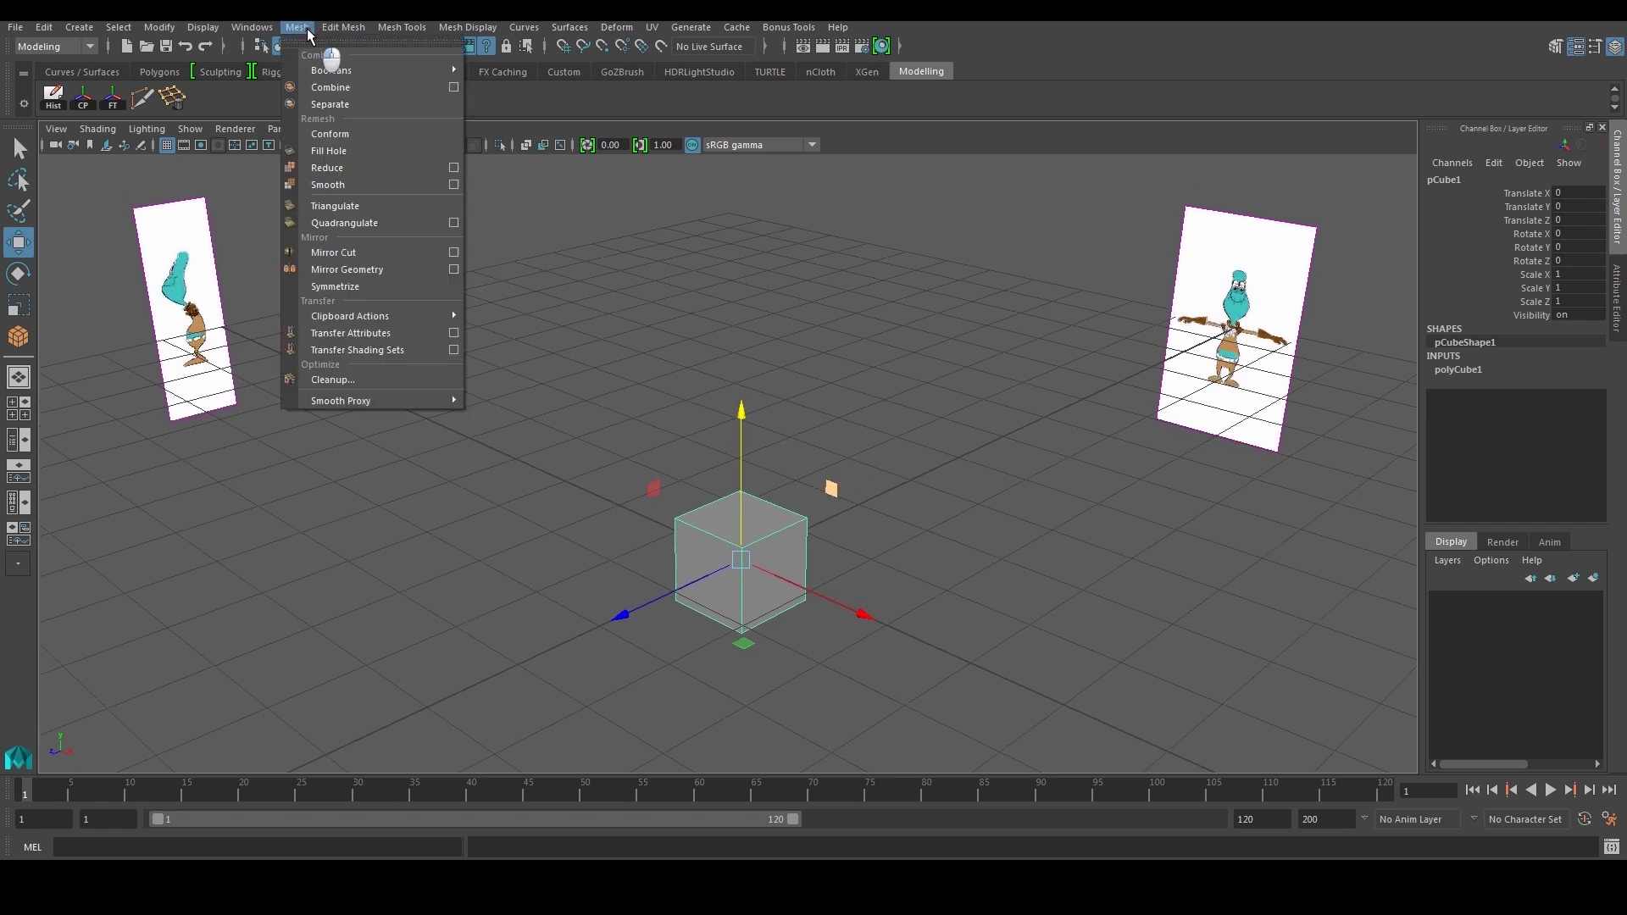
{"action": "left_click", "coordinate": [354, 187]}
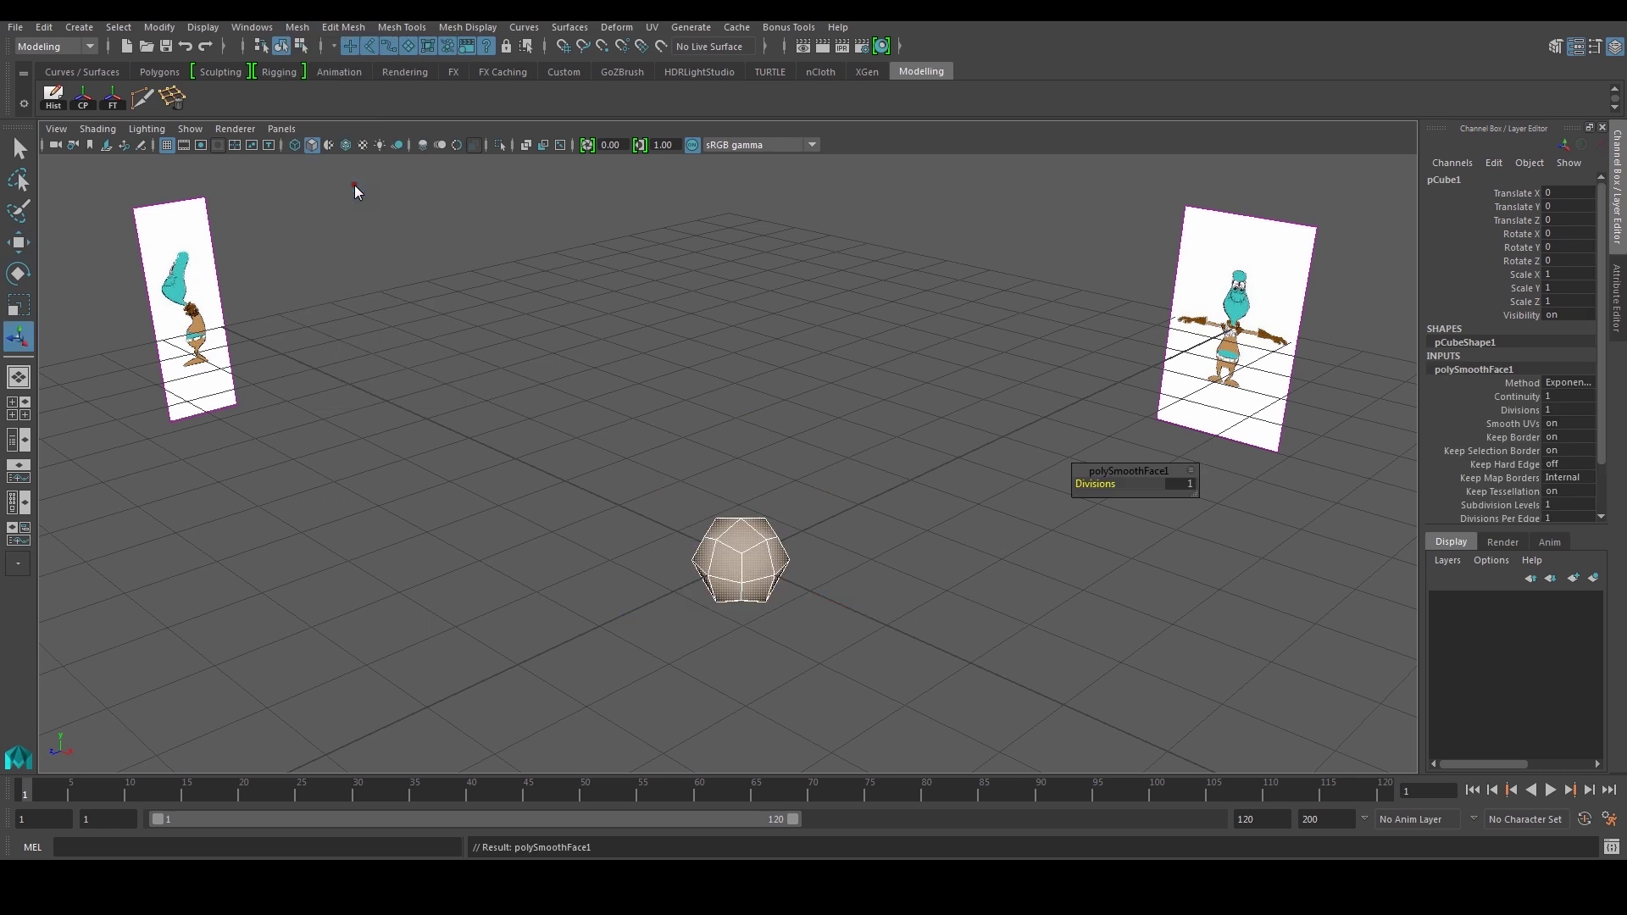
{"action": "left_click", "coordinate": [739, 432]}
{"action": "left_click", "coordinate": [762, 560]}
Step: Inspect the smoothed cube against both image planes with the Move tool active, and return to the four-view layout
{"action": "left_click_drag", "start_coordinate": [761, 560], "coordinate": [850, 515], "text": "alt"}
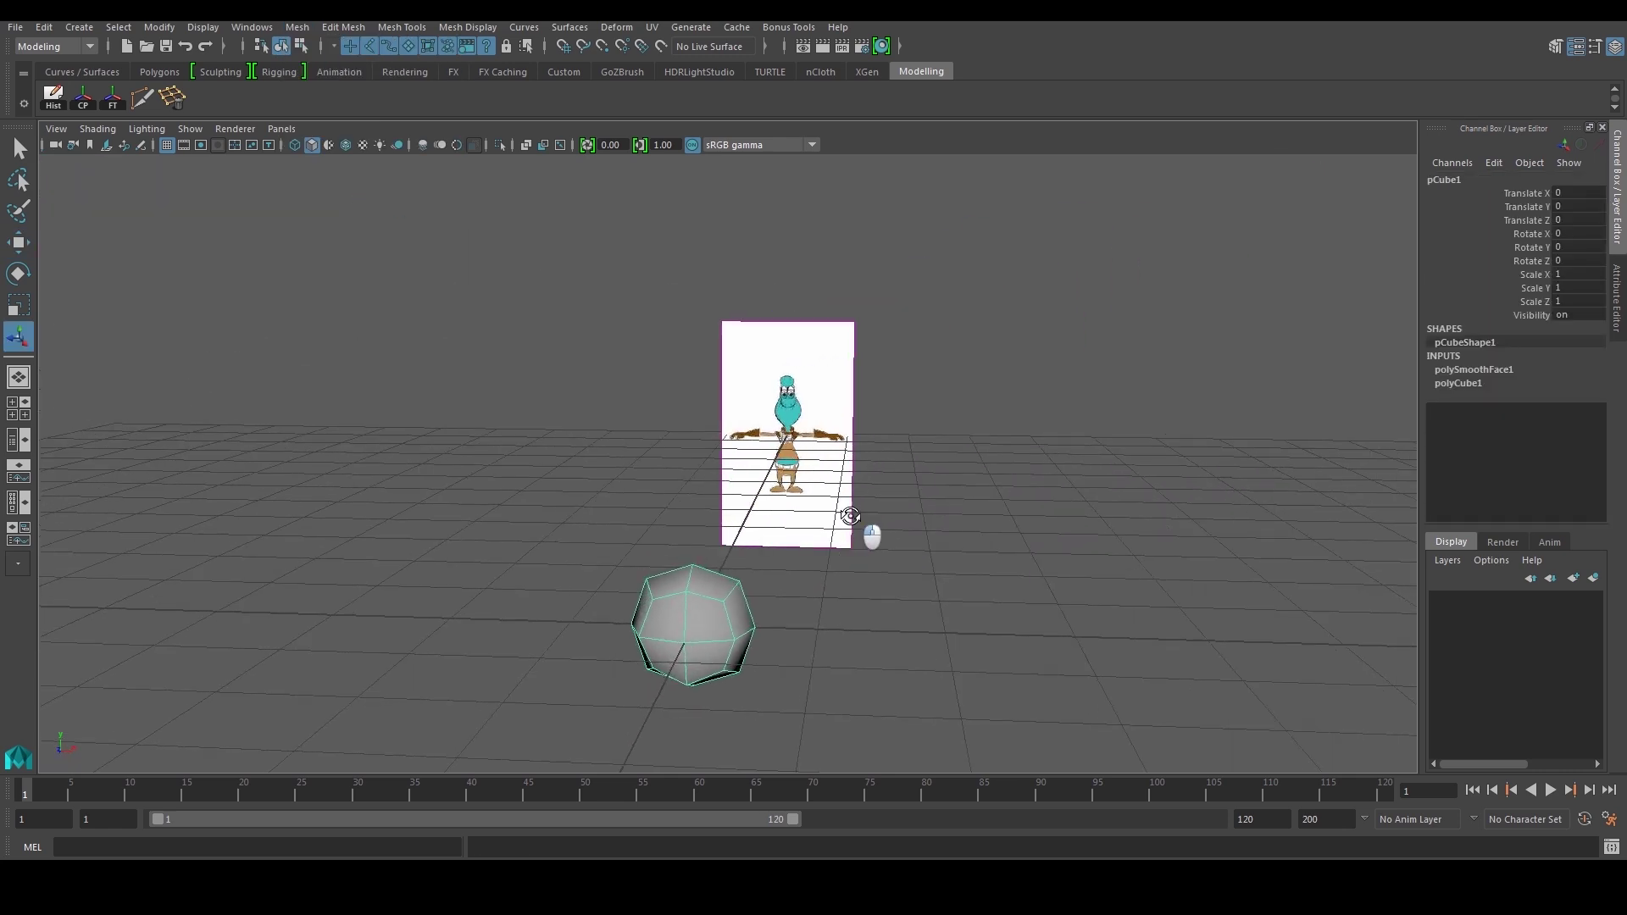
{"action": "scroll", "coordinate": [778, 473], "scroll_direction": "up", "scroll_amount": 6}
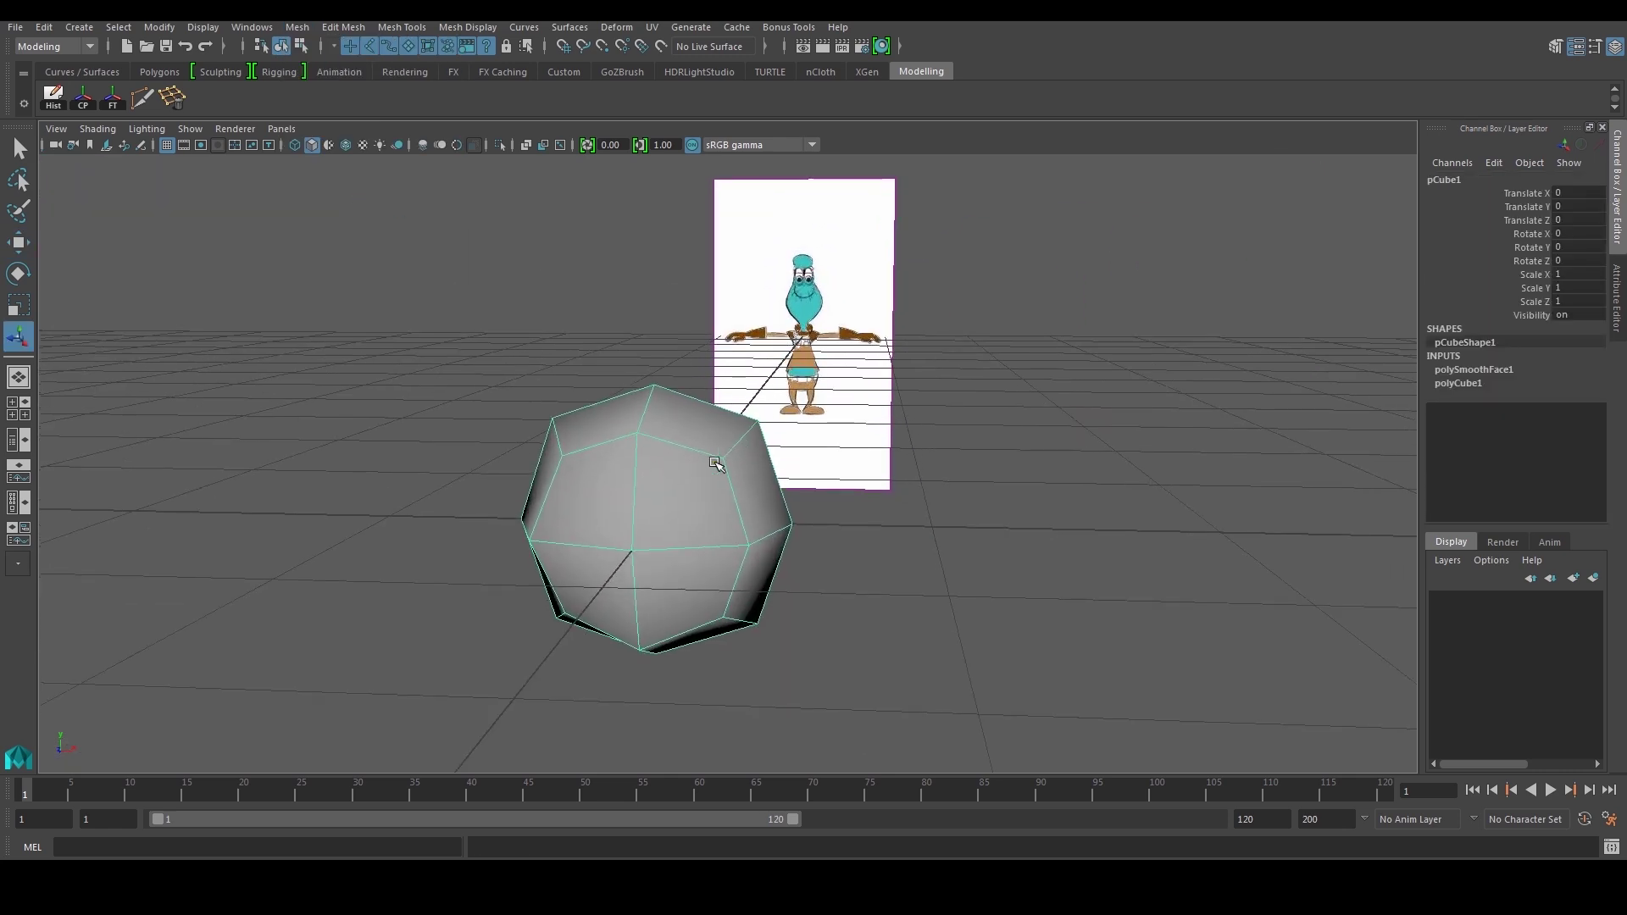
{"action": "scroll", "coordinate": [707, 471], "scroll_direction": "down", "scroll_amount": 3}
{"action": "key", "text": "w"}
{"action": "left_click_drag", "start_coordinate": [697, 468], "coordinate": [871, 473], "text": "alt"}
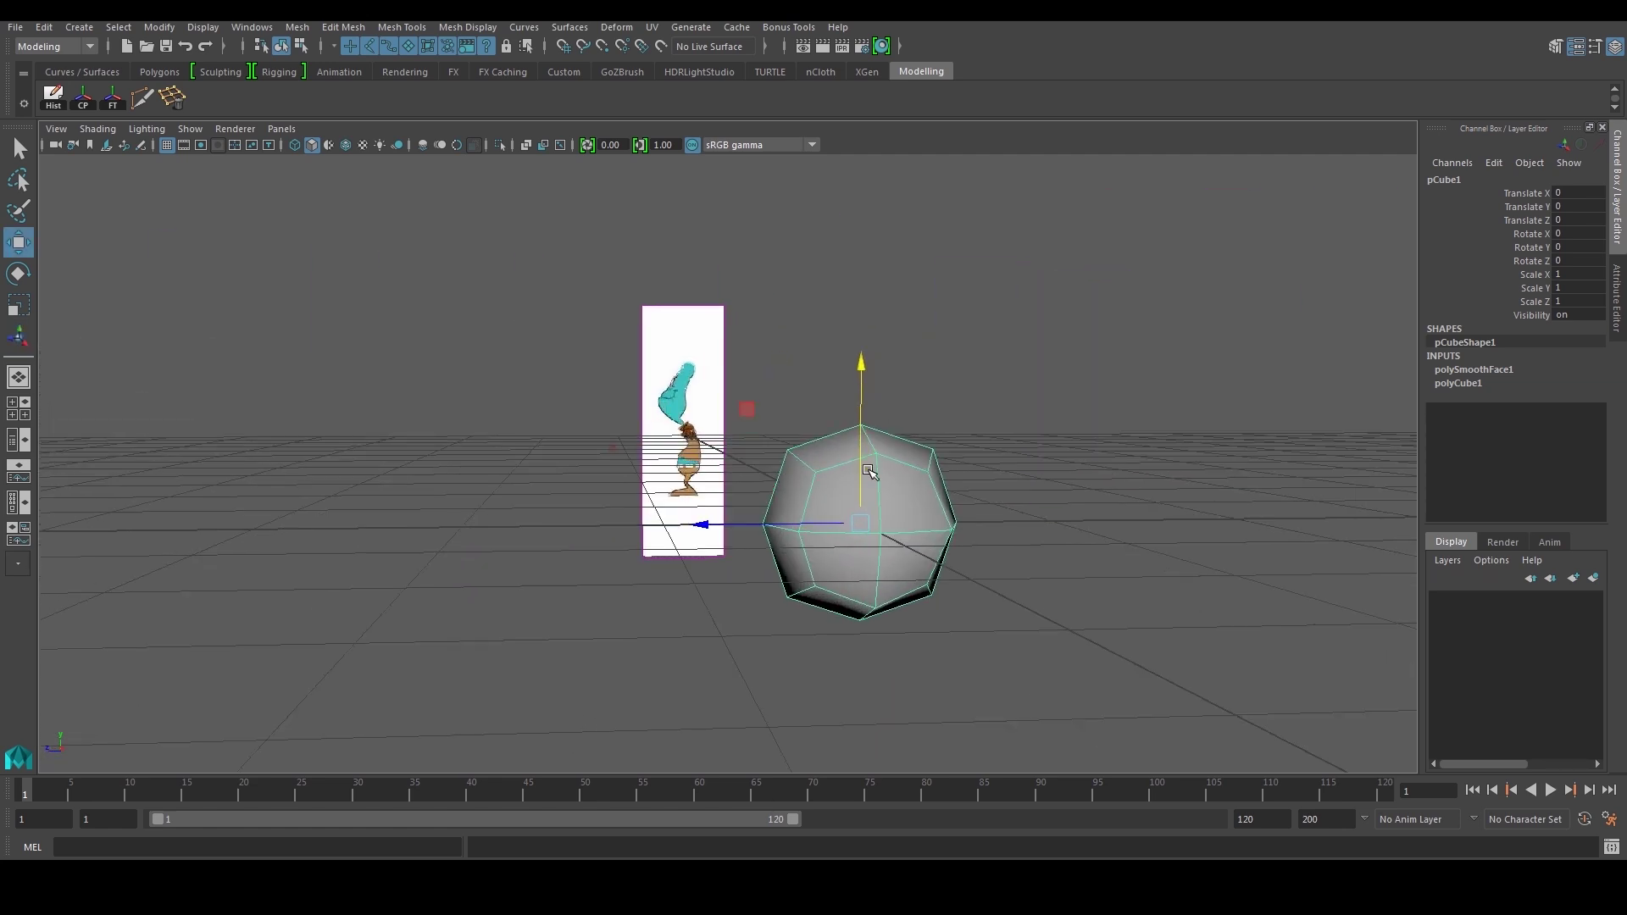
{"action": "middle_click_drag", "start_coordinate": [870, 473], "coordinate": [723, 525], "text": "alt"}
{"action": "key", "text": "space"}
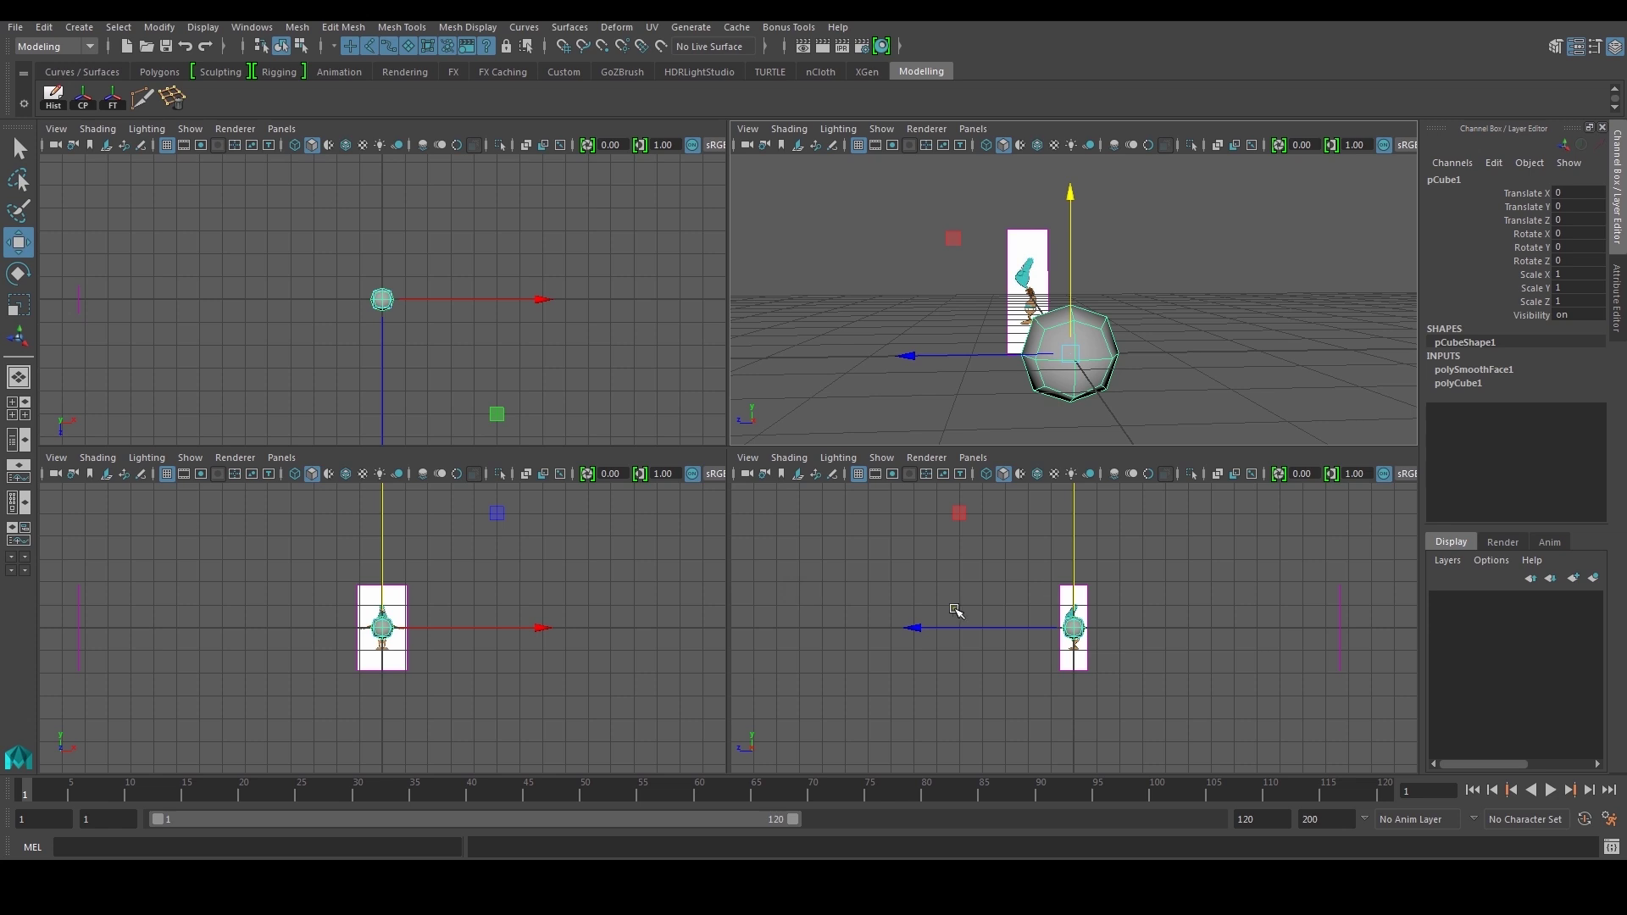
{"action": "key", "text": "space"}
{"action": "key", "text": "space"}
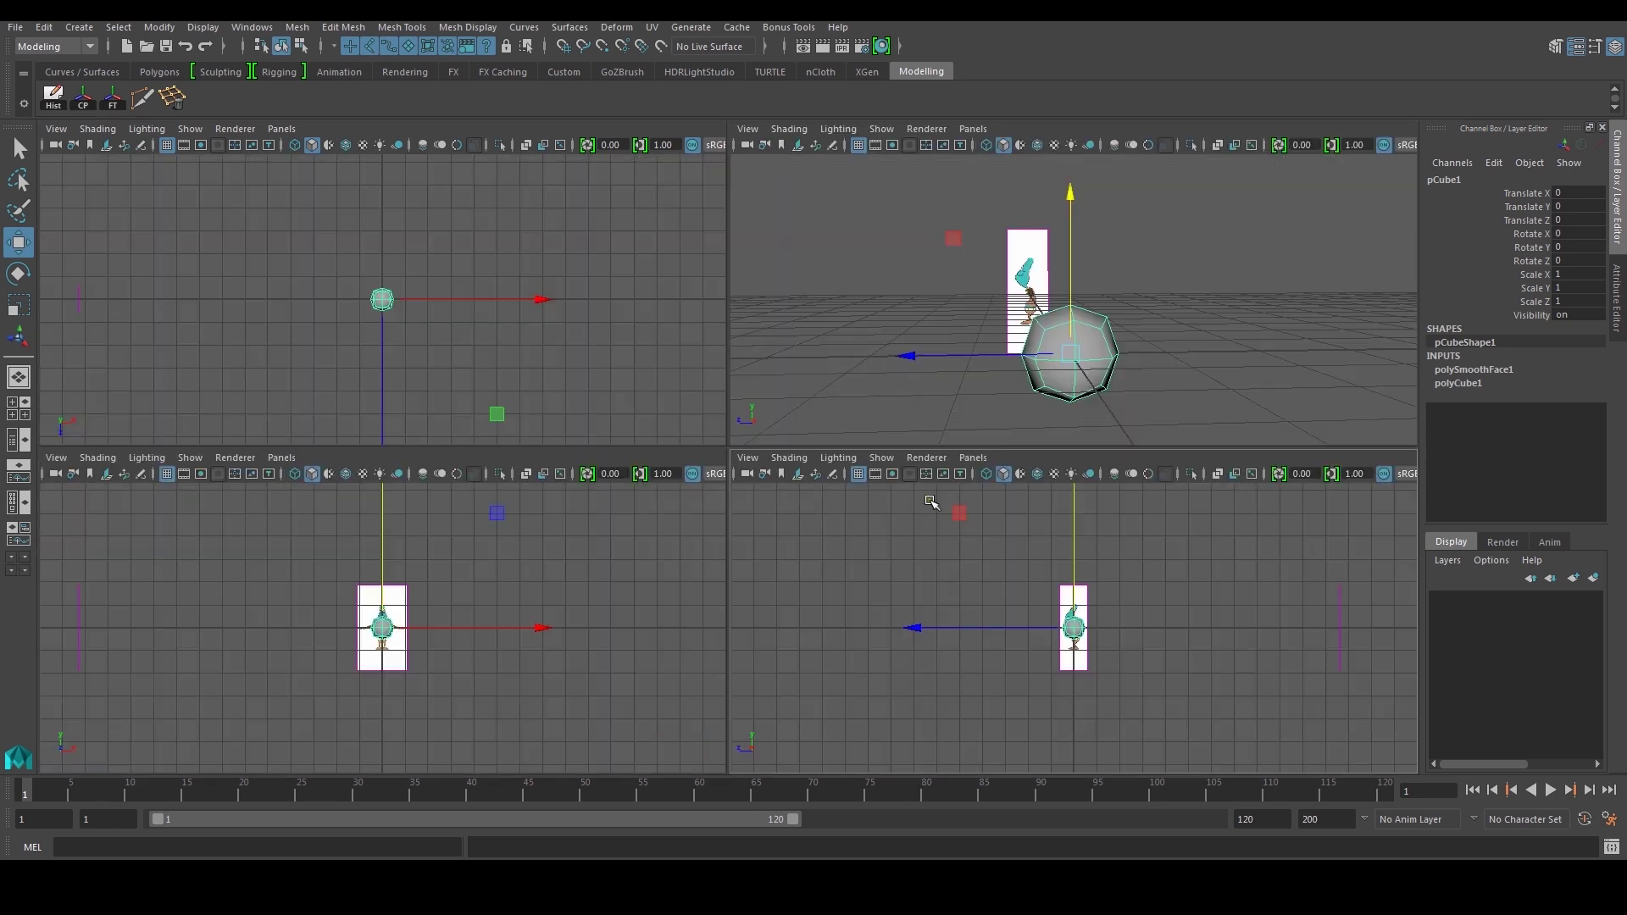